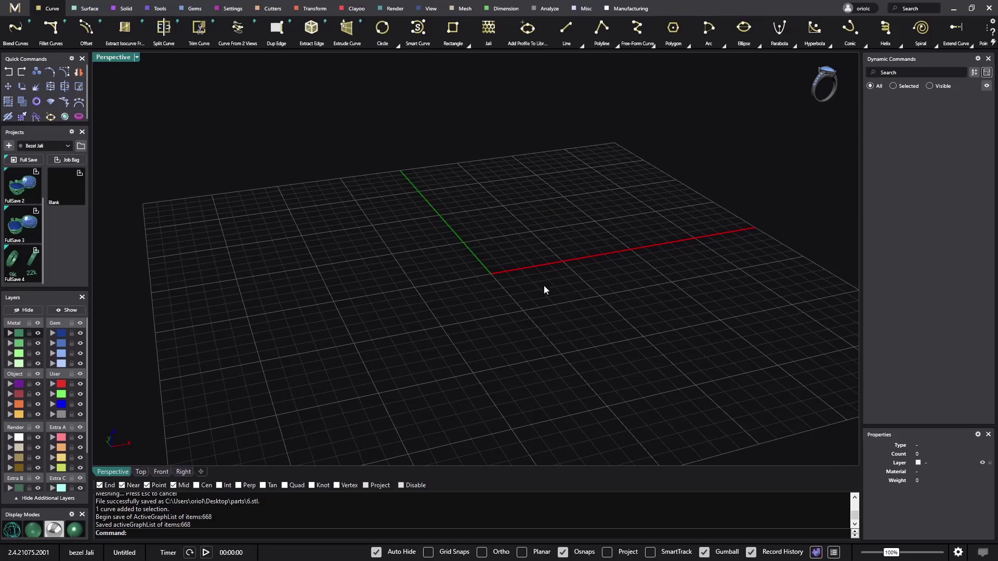
Create a new empty MatrixGold project named 'Pave solitaire Ring'.
{"action": "mouse_move", "coordinate": [541, 288]}
{"action": "right_mouse_down"}
{"action": "mouse_move", "coordinate": [502, 319]}
{"action": "mouse_move", "coordinate": [525, 285]}
{"action": "mouse_move", "coordinate": [553, 281]}
{"action": "right_mouse_up"}
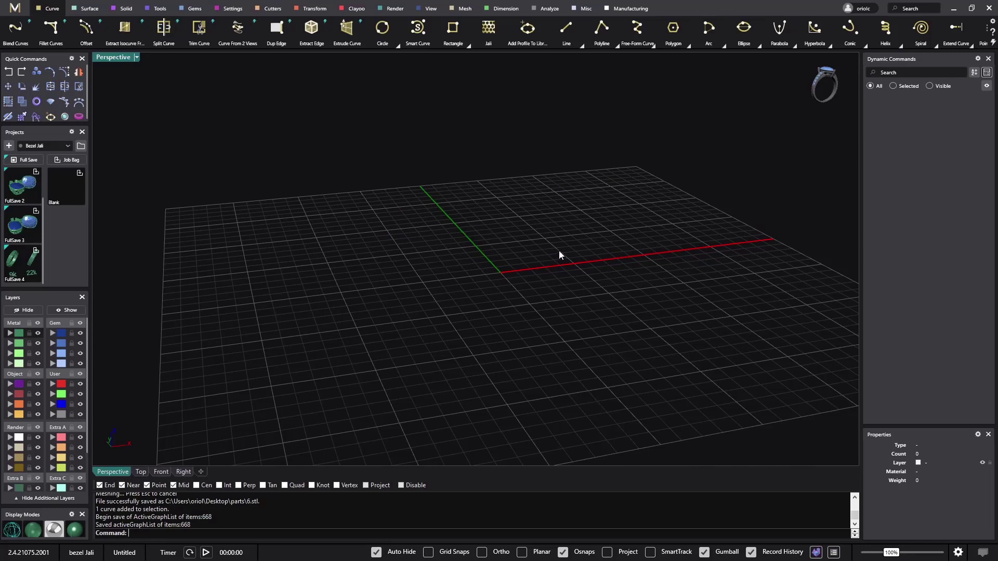
{"action": "mouse_move", "coordinate": [555, 263]}
{"action": "right_mouse_down"}
{"action": "mouse_move", "coordinate": [593, 262]}
{"action": "mouse_move", "coordinate": [570, 272]}
{"action": "right_mouse_up"}
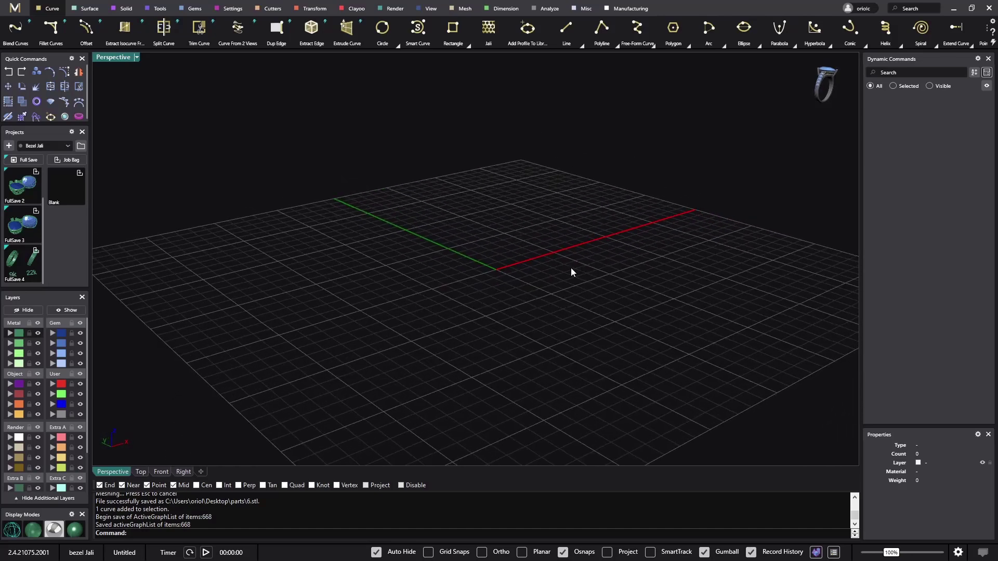
{"action": "mouse_move", "coordinate": [271, 244]}
{"action": "right_mouse_down"}
{"action": "mouse_move", "coordinate": [270, 223]}
{"action": "mouse_move", "coordinate": [268, 232]}
{"action": "right_mouse_up"}
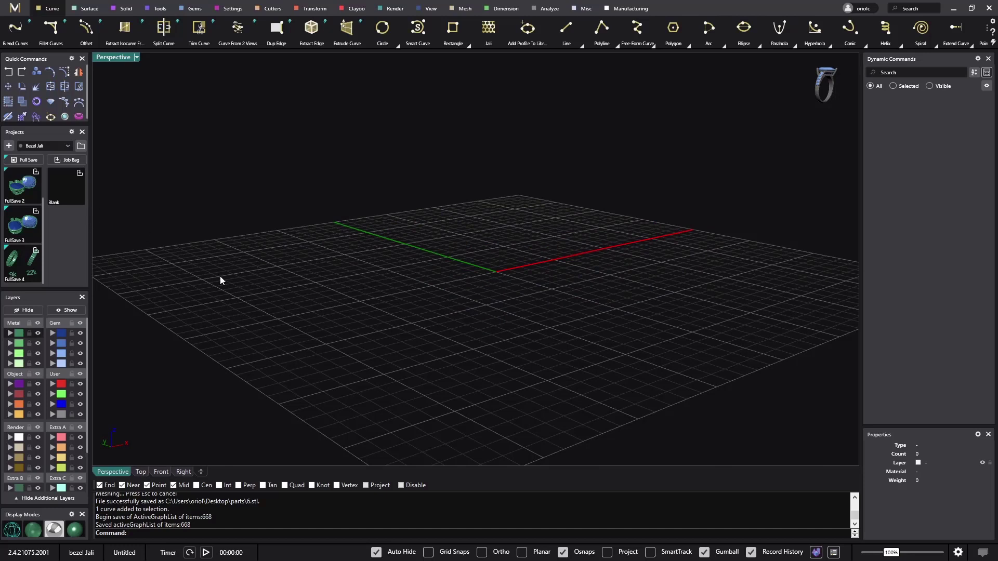
{"action": "left_click", "coordinate": [9, 146]}
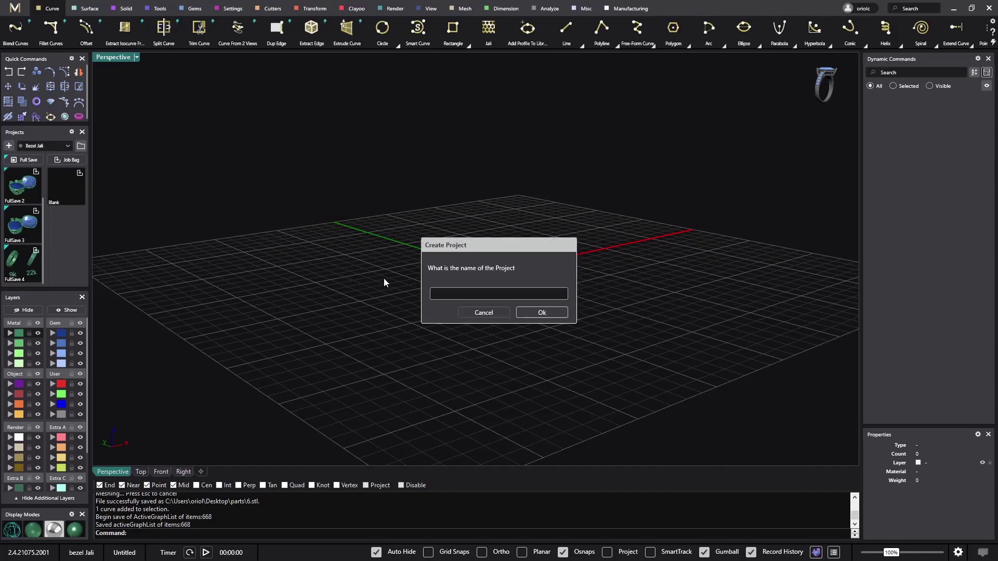
{"action": "type", "text": "Pave"}
{"action": "type", "text": "solitaire Ring"}
{"action": "left_click", "coordinate": [533, 314]}
{"action": "right_click_drag", "start_coordinate": [508, 308], "coordinate": [394, 397]}
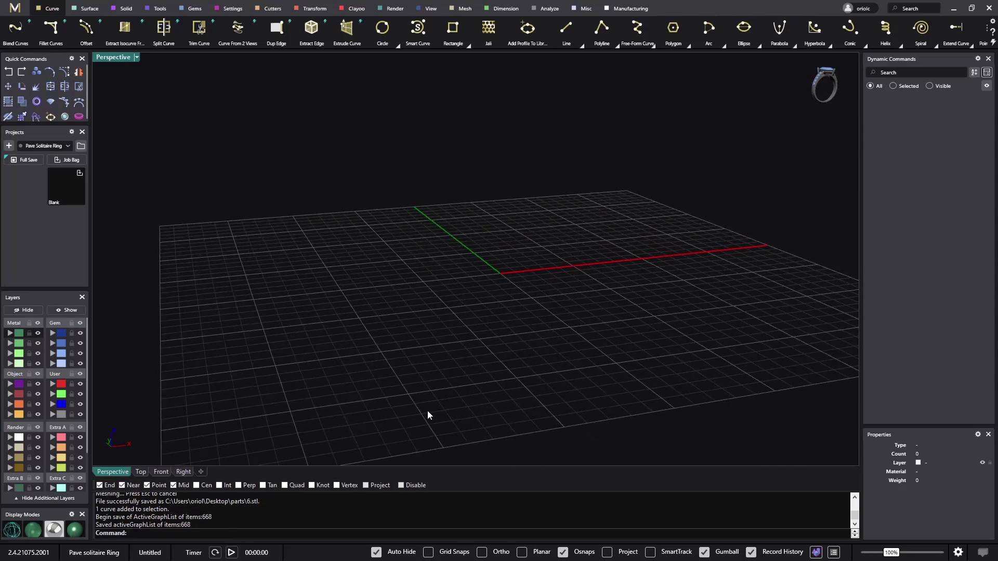
Create a finger-size ring rail circle.
{"action": "left_click", "coordinate": [36, 102]}
{"action": "right_click_drag", "start_coordinate": [342, 226], "coordinate": [424, 228]}
{"action": "key", "text": "Return"}
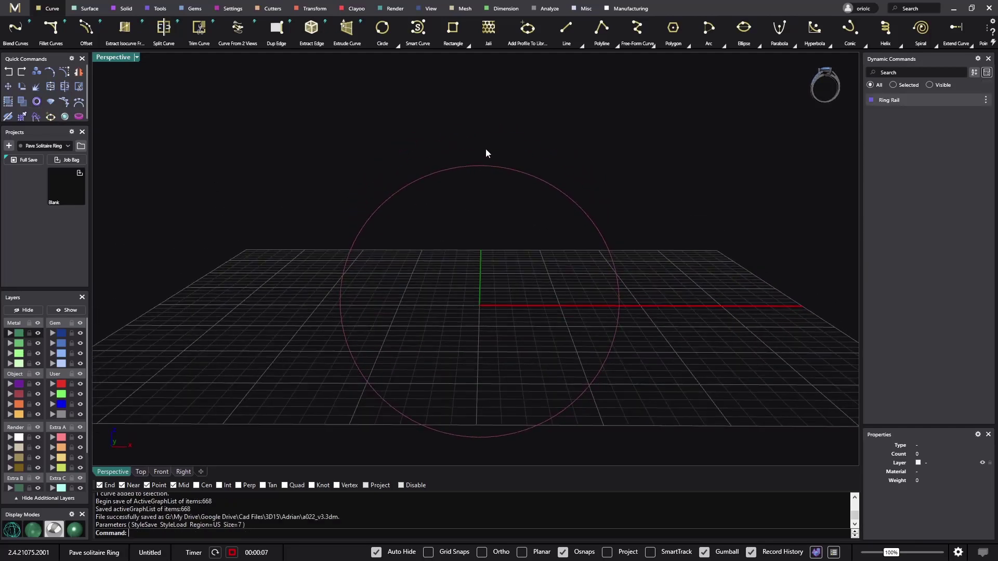
Place a 4.80 mm round diamond on the ring rail at a 3.1 Z offset.
{"action": "left_click", "coordinate": [485, 170]}
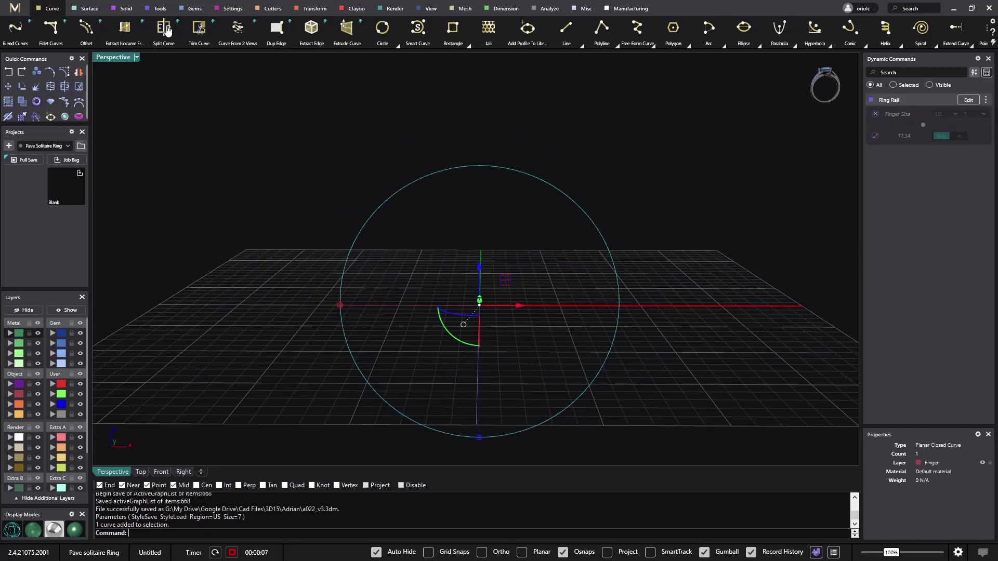
{"action": "left_click", "coordinate": [194, 8]}
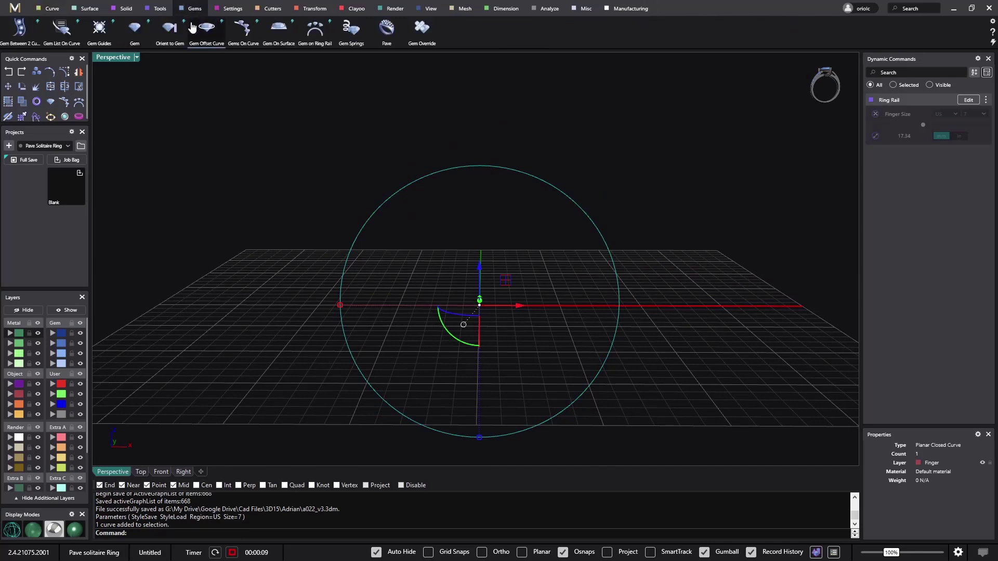
{"action": "left_click", "coordinate": [314, 29]}
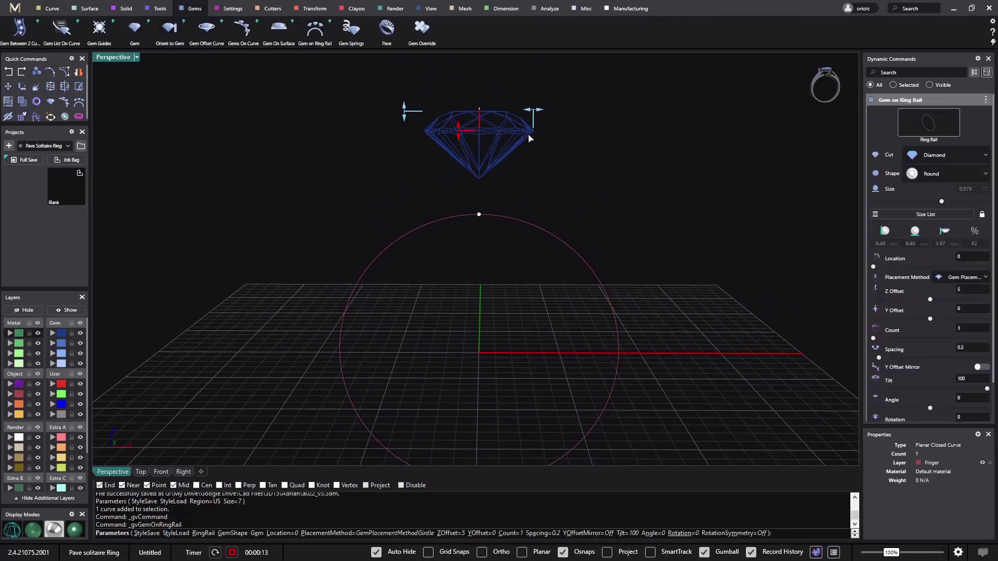
{"action": "left_click_drag", "start_coordinate": [536, 114], "coordinate": [520, 112]}
{"action": "left_click_drag", "start_coordinate": [458, 131], "coordinate": [465, 165]}
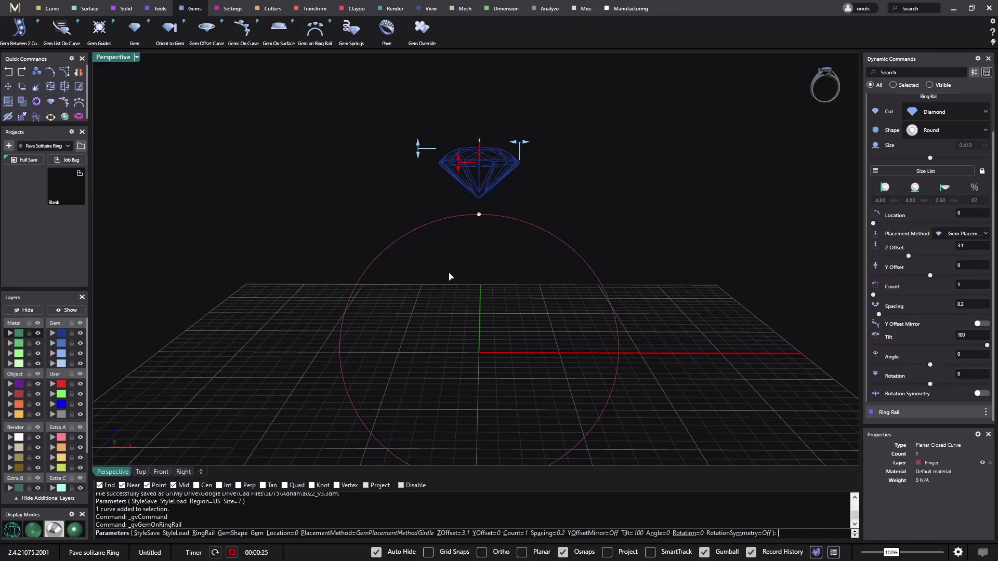
{"action": "key", "text": "Return"}
{"action": "right_click_drag", "start_coordinate": [472, 275], "coordinate": [457, 262], "text": "shift"}
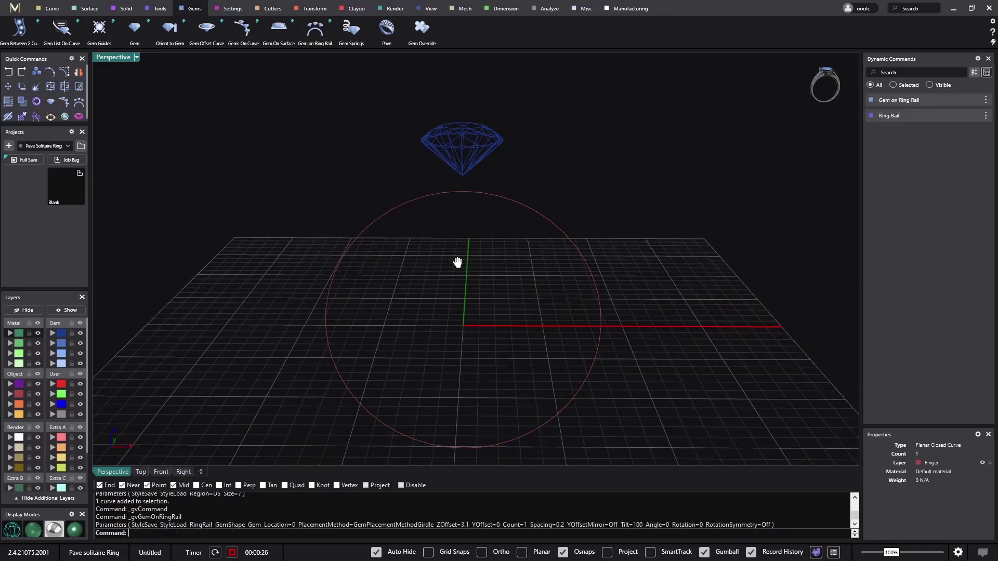
Start Profile Placer on the ring rail and apply library Shank profile 03.
{"action": "left_click", "coordinate": [420, 198]}
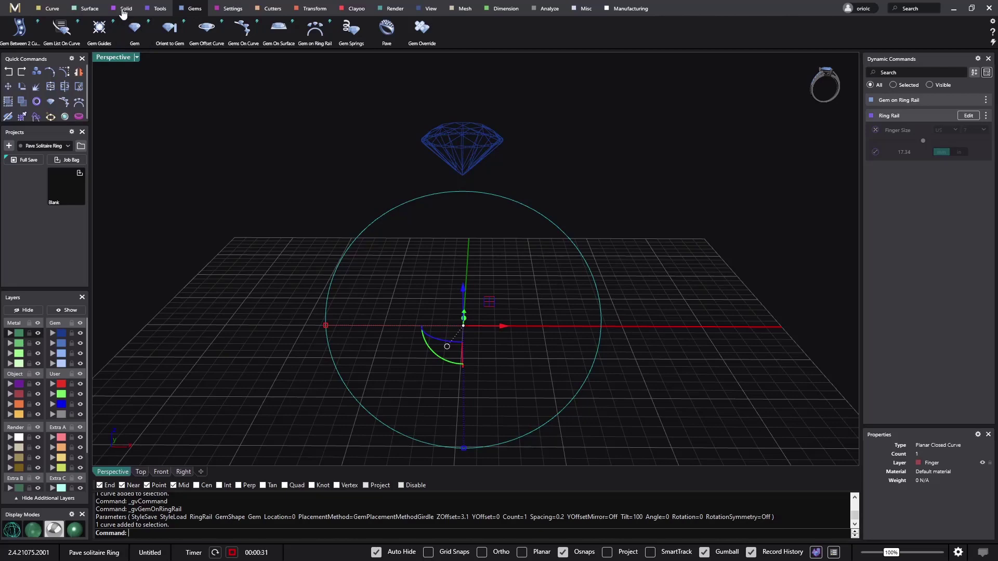
{"action": "left_click", "coordinate": [160, 10]}
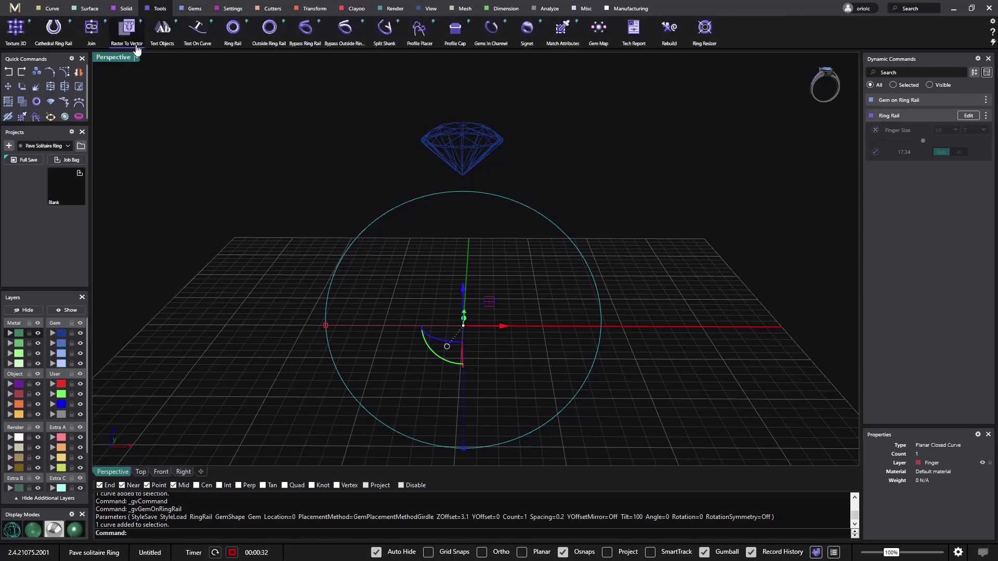
{"action": "left_click", "coordinate": [35, 118]}
{"action": "right_click_drag", "start_coordinate": [392, 189], "coordinate": [485, 201]}
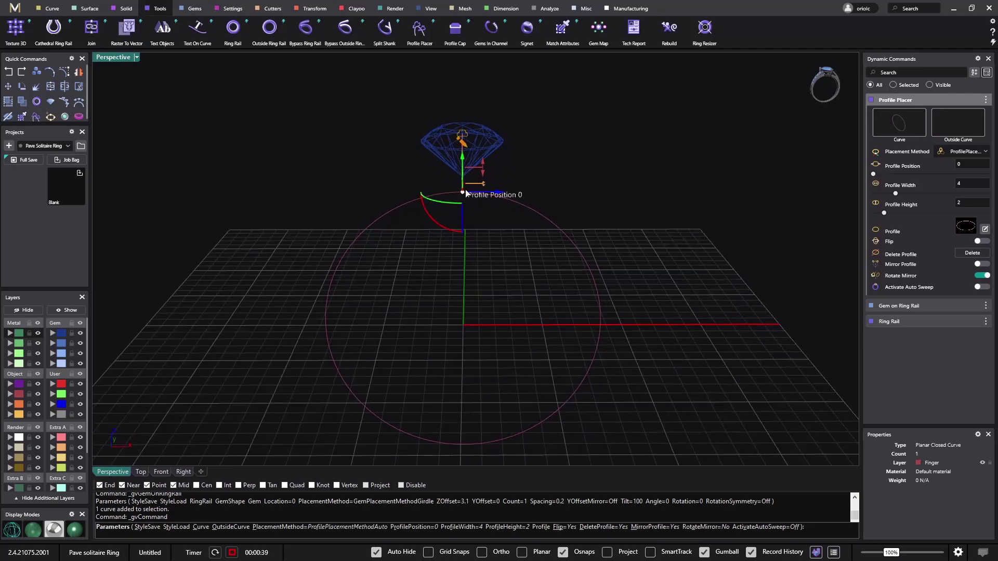
{"action": "left_click_drag", "start_coordinate": [464, 195], "coordinate": [510, 144]}
{"action": "left_click", "coordinate": [961, 233]}
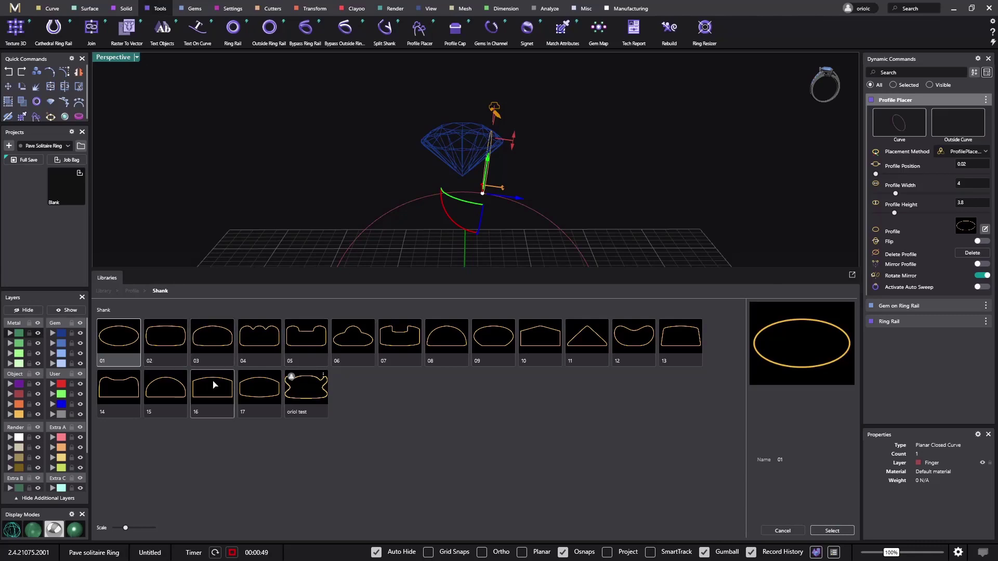
{"action": "double_click", "coordinate": [211, 345]}
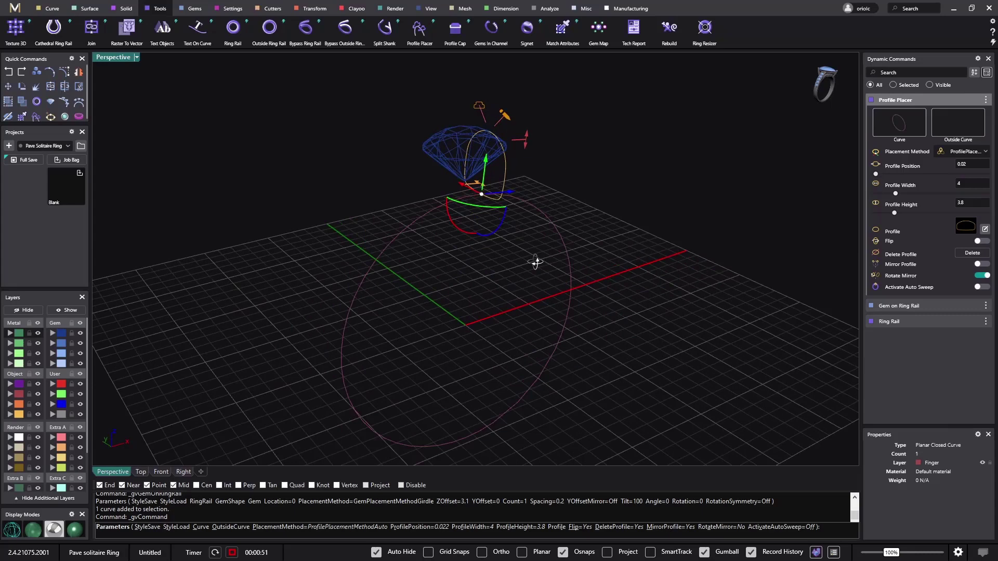
Slide the shank profile along the rail to sit beside the diamond.
{"action": "right_click_drag", "start_coordinate": [536, 262], "coordinate": [524, 283]}
{"action": "mouse_move", "coordinate": [480, 202]}
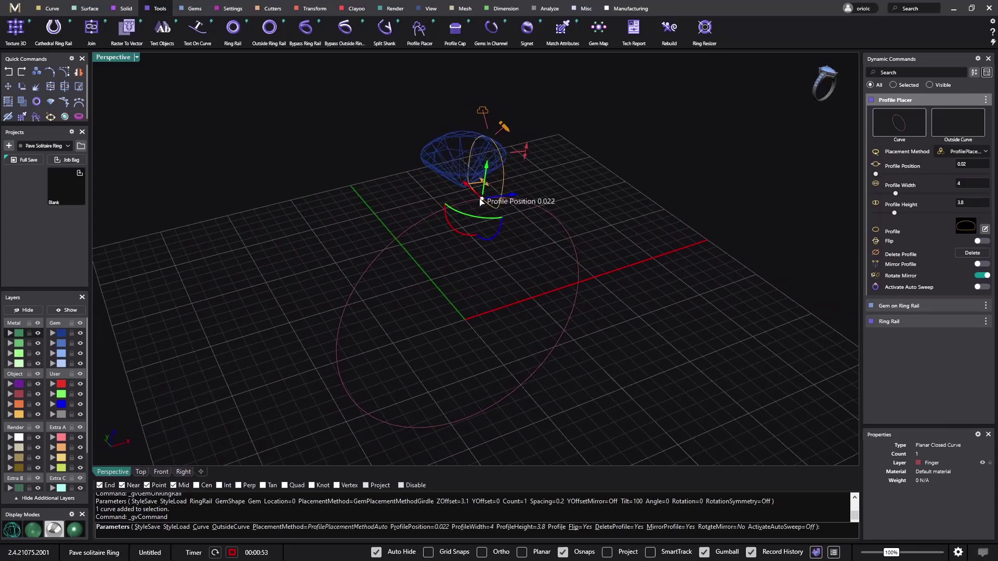
{"action": "left_click_drag", "start_coordinate": [481, 202], "coordinate": [488, 203]}
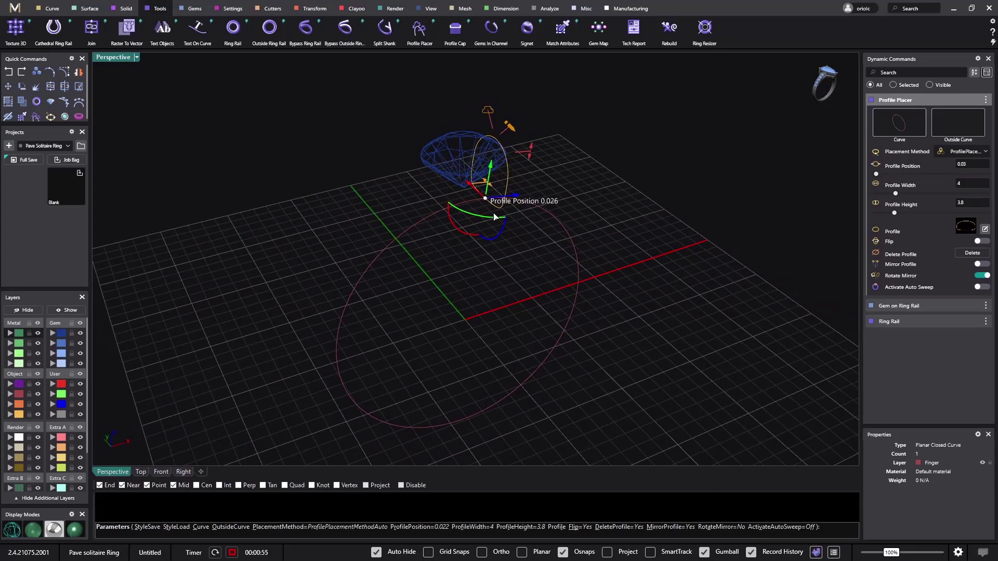
{"action": "right_click_drag", "start_coordinate": [489, 202], "coordinate": [528, 225]}
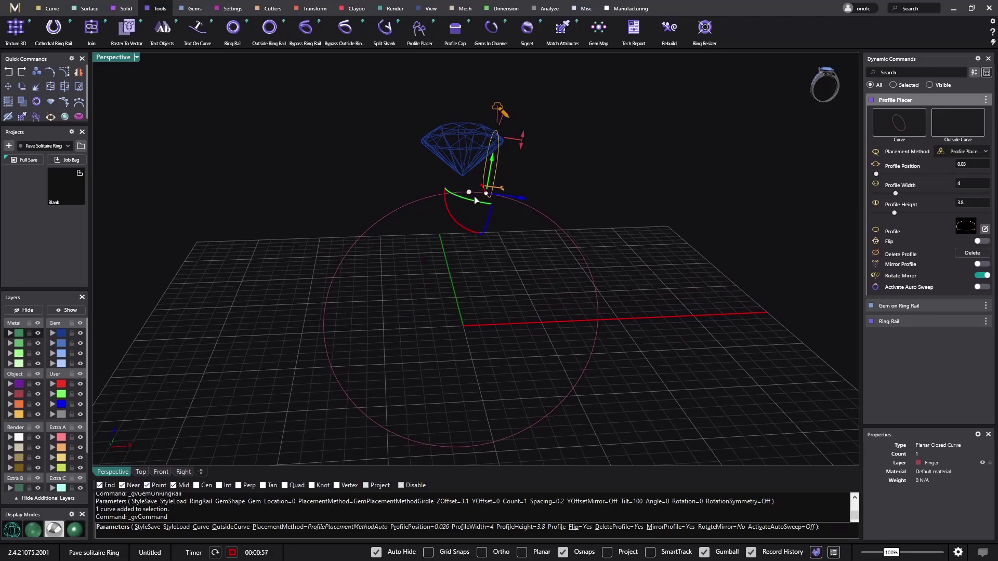
{"action": "mouse_move", "coordinate": [485, 200]}
{"action": "left_click_drag", "start_coordinate": [485, 195], "coordinate": [489, 193]}
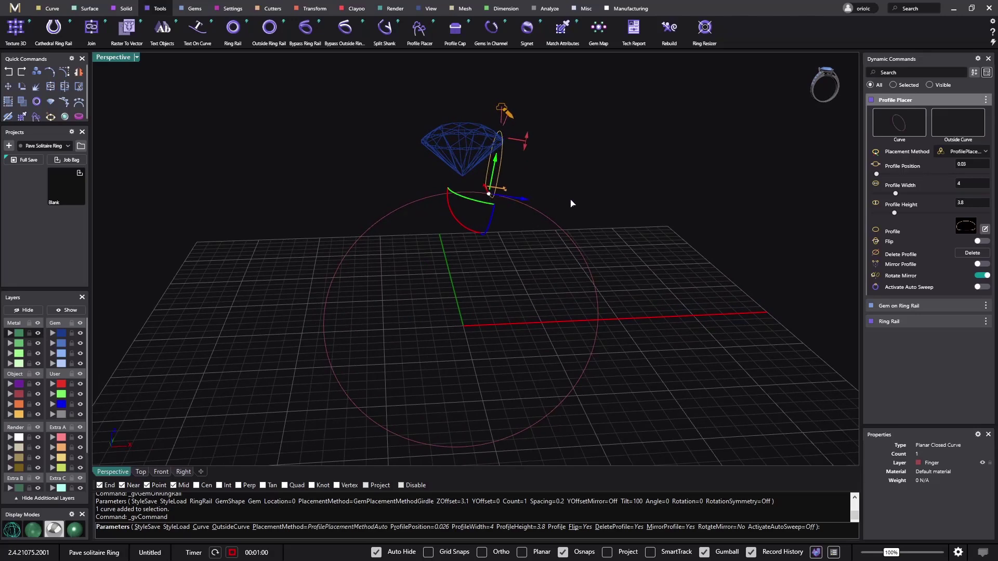
{"action": "right_click_drag", "start_coordinate": [571, 203], "coordinate": [518, 281]}
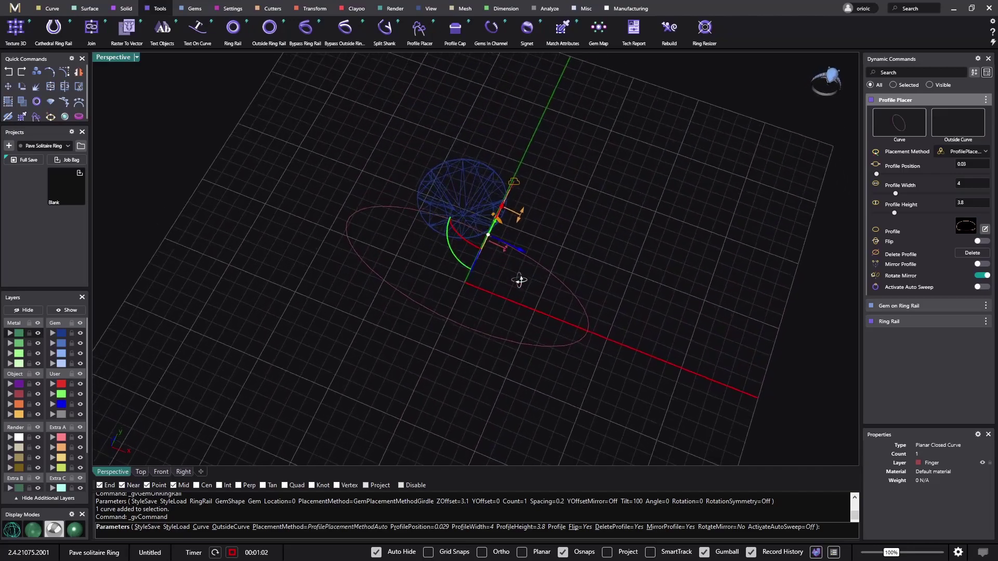
{"action": "right_click_drag", "start_coordinate": [553, 229], "coordinate": [719, 221]}
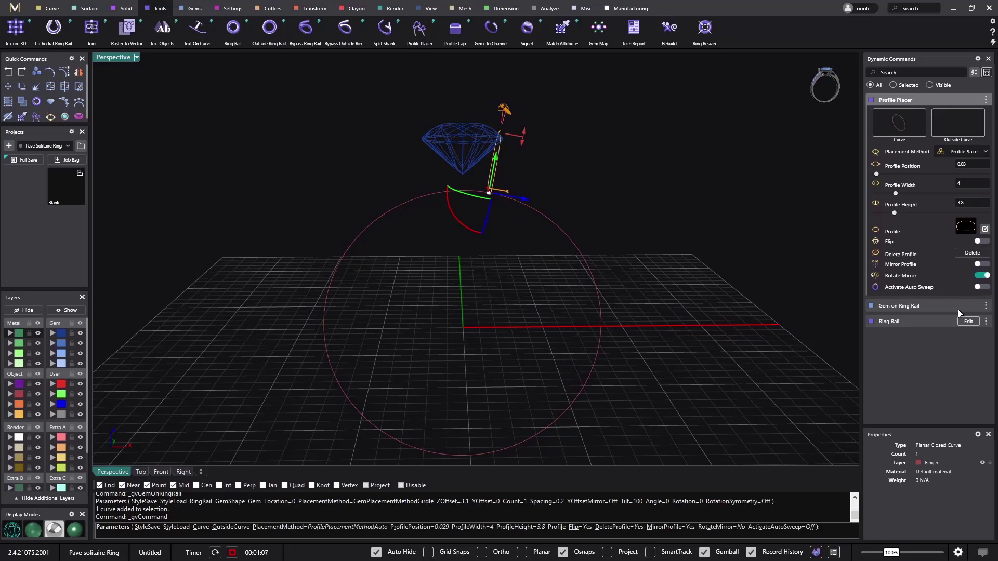
Mirror the profile to the diamond's other side and add one at the ring's bottom (0.5).
{"action": "left_click", "coordinate": [977, 264]}
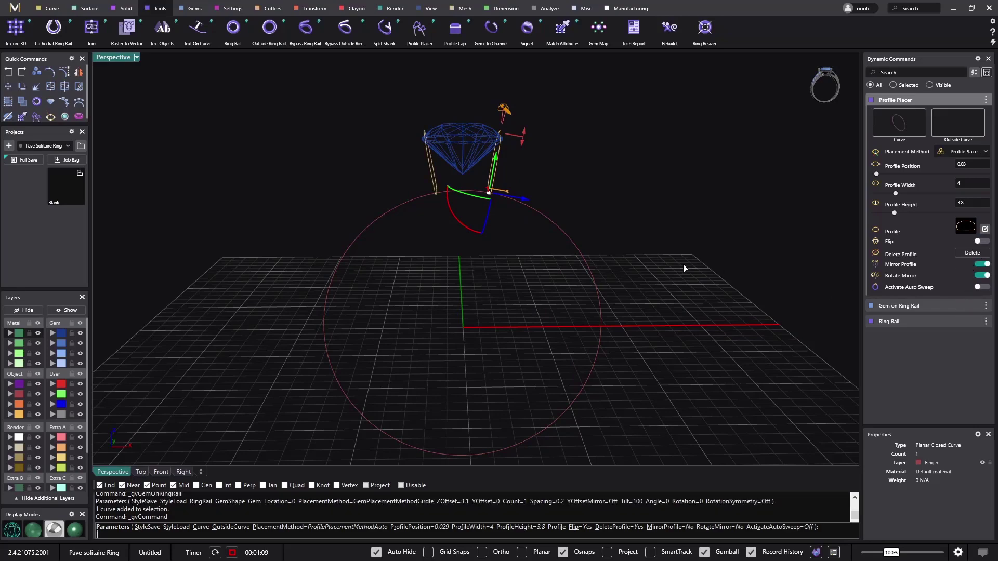
{"action": "right_click_drag", "start_coordinate": [681, 267], "coordinate": [546, 292]}
{"action": "right_click_drag", "start_coordinate": [475, 438], "coordinate": [472, 408]}
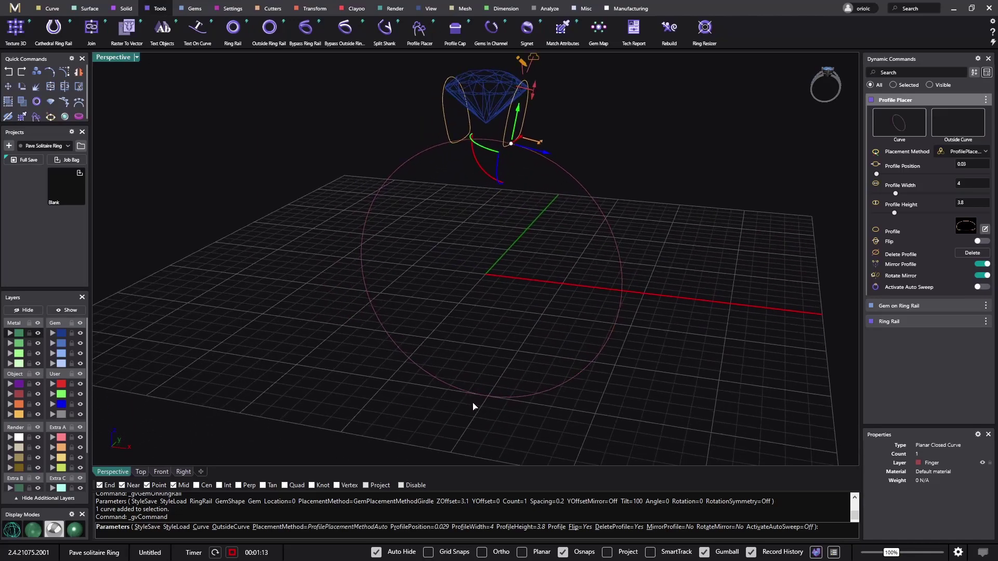
{"action": "left_click", "coordinate": [486, 398]}
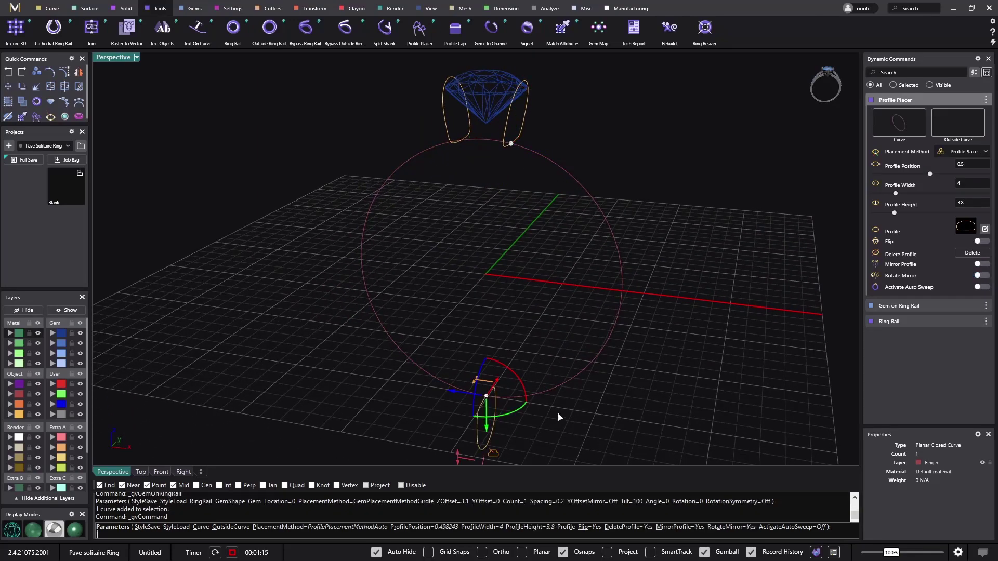
{"action": "right_click_drag", "start_coordinate": [557, 416], "coordinate": [693, 346]}
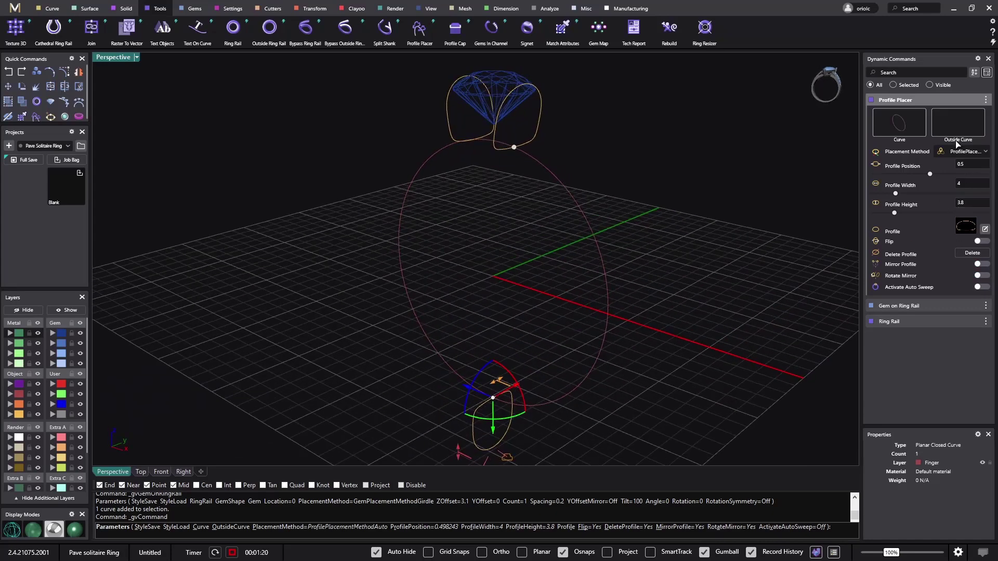
Finish the profiles and build an outside ring rail 3.8 thick at top, 1.8 at sides and bottom.
{"action": "right_click", "coordinate": [689, 248]}
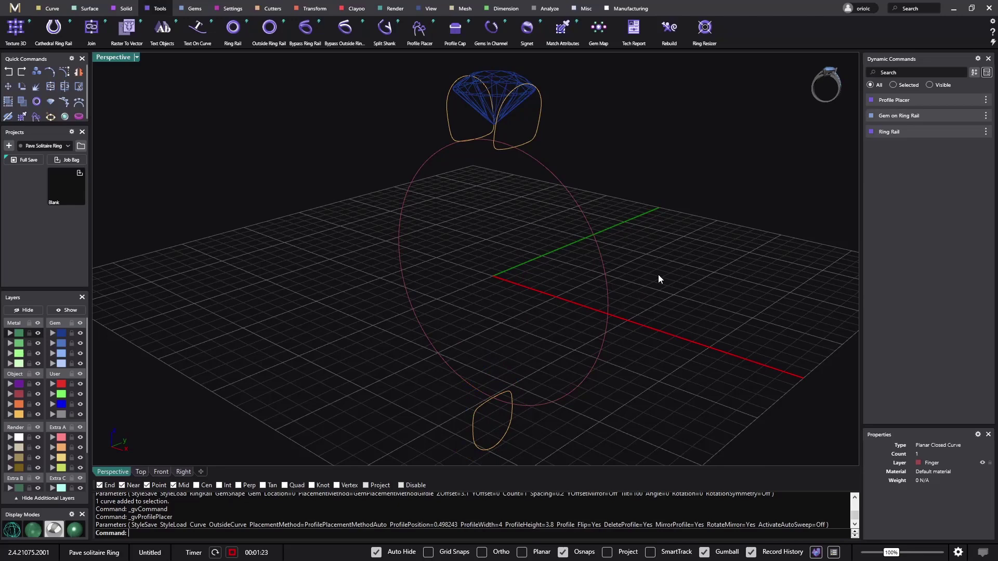
{"action": "right_click_drag", "start_coordinate": [659, 276], "coordinate": [633, 280]}
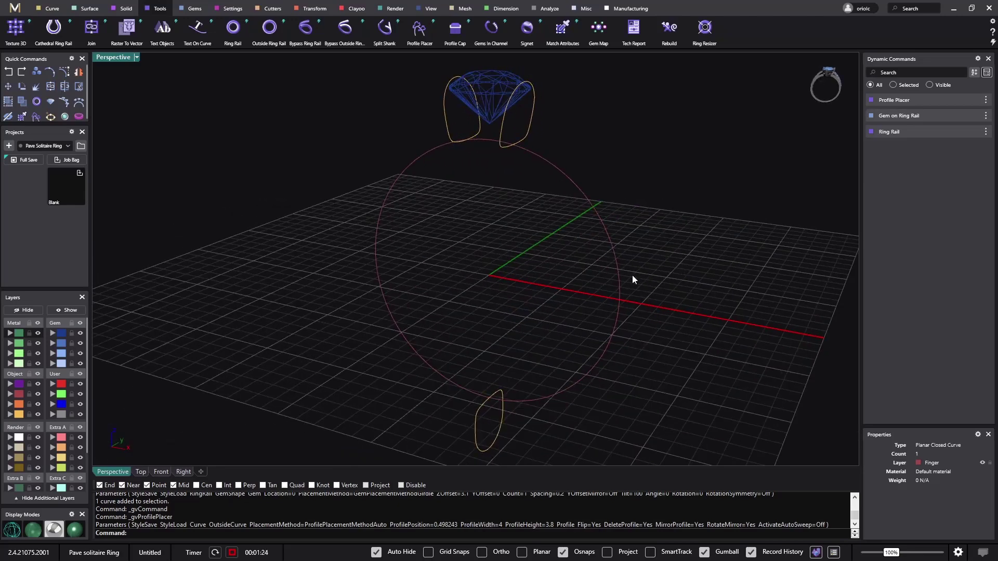
{"action": "right_click", "coordinate": [36, 107]}
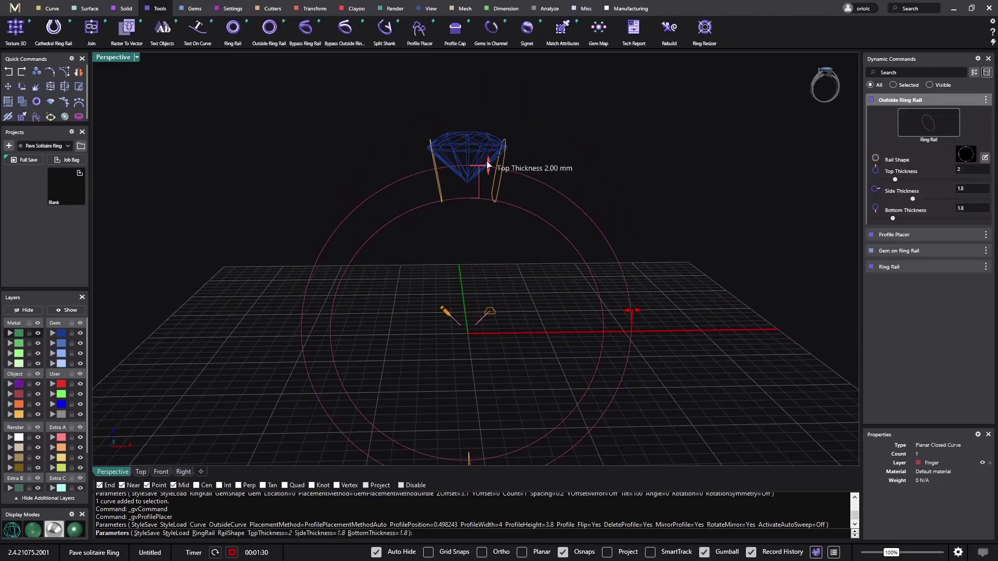
{"action": "left_click_drag", "start_coordinate": [490, 163], "coordinate": [492, 134]}
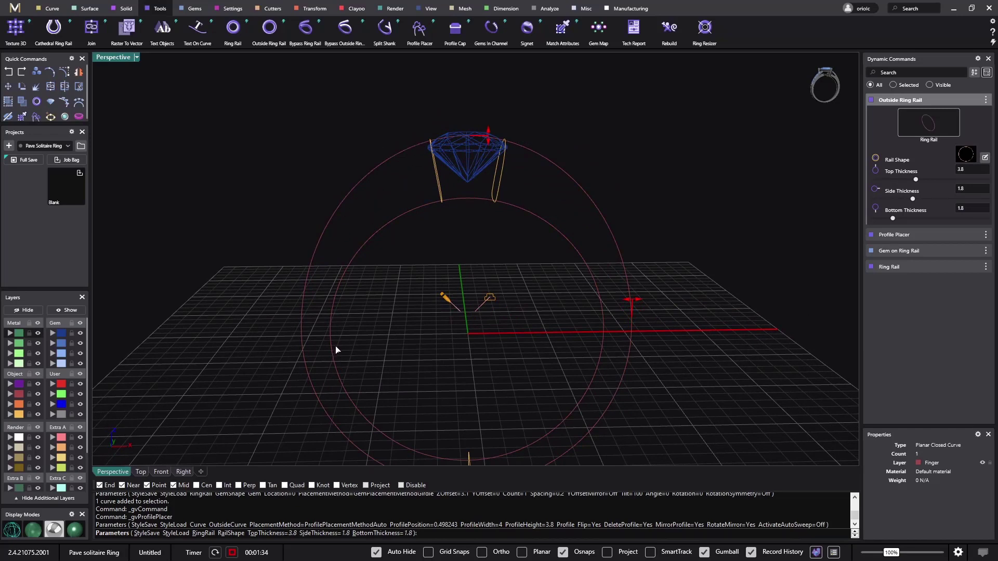
{"action": "right_click_drag", "start_coordinate": [336, 351], "coordinate": [644, 278]}
{"action": "right_click", "coordinate": [739, 257]}
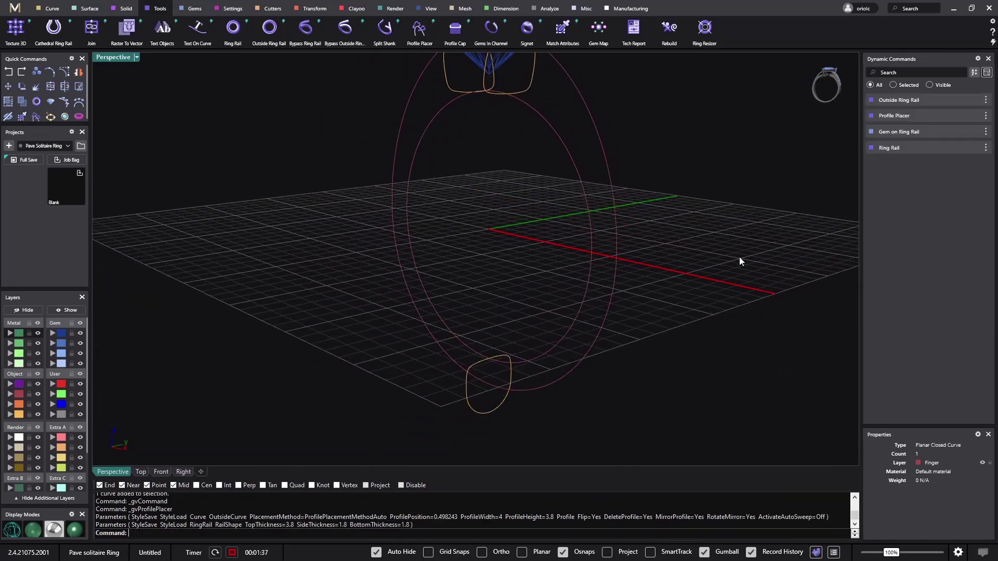
Reopen the profile placement and set the outer ring circle as its outside curve.
{"action": "mouse_move", "coordinate": [959, 122]}
{"action": "left_click", "coordinate": [966, 115]}
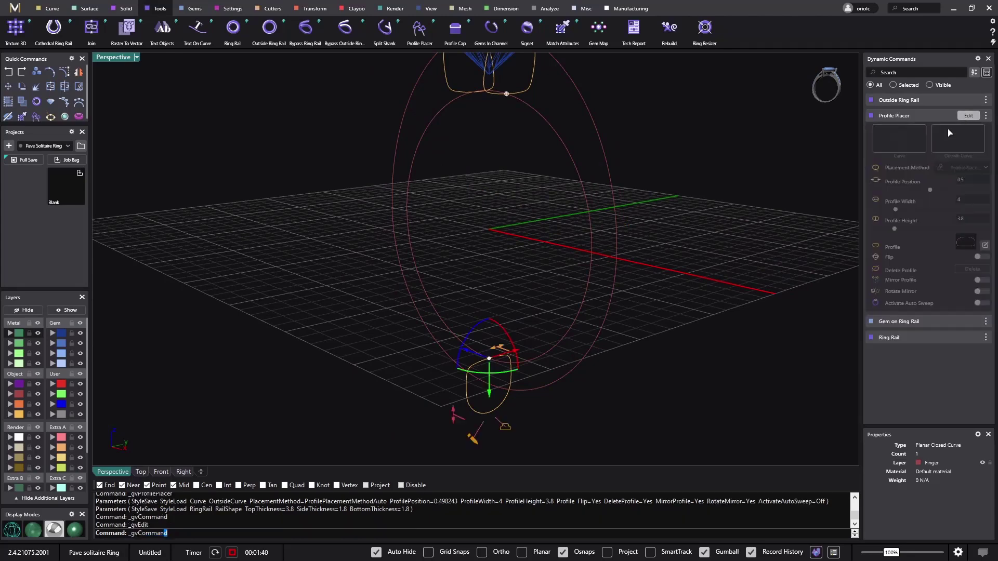
{"action": "right_click_drag", "start_coordinate": [662, 251], "coordinate": [796, 241]}
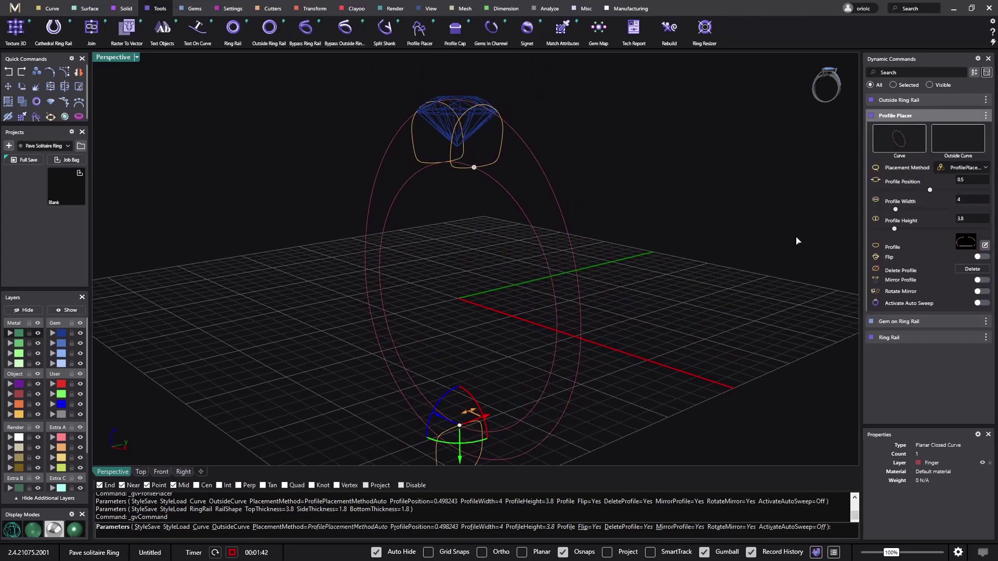
{"action": "left_click", "coordinate": [959, 145]}
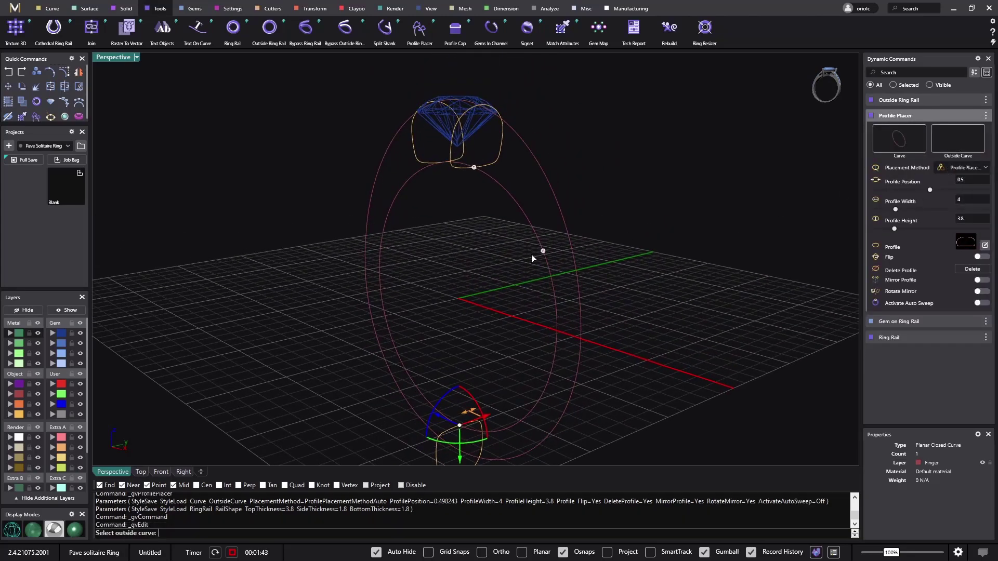
{"action": "left_click", "coordinate": [569, 245]}
{"action": "right_click_drag", "start_coordinate": [639, 315], "coordinate": [559, 280]}
{"action": "right_click_drag", "start_coordinate": [537, 323], "coordinate": [682, 275]}
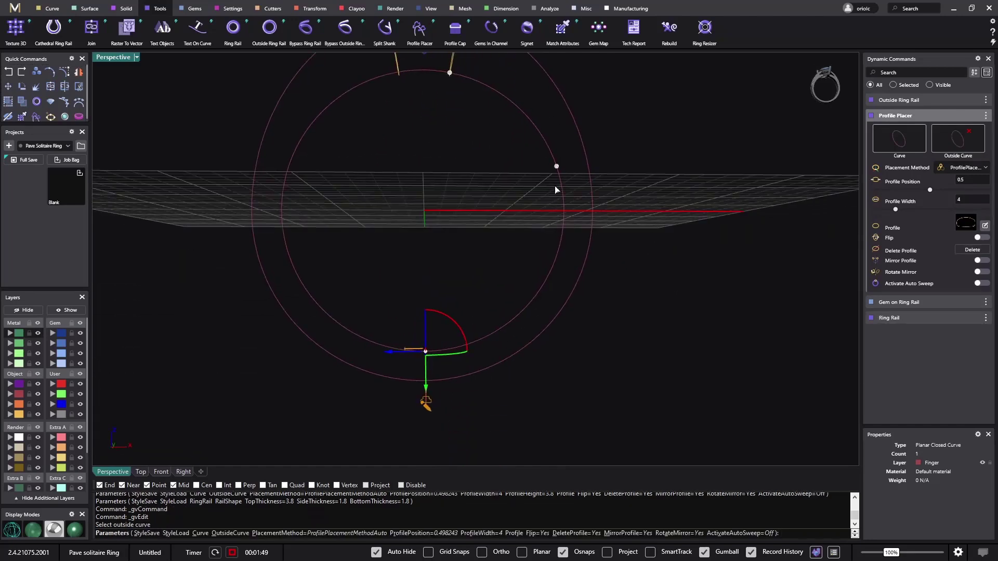
{"action": "right_click_drag", "start_coordinate": [533, 200], "coordinate": [679, 220]}
Keep the bottom profile 3.2 mm wide and widen the top profiles to about 5.5 mm.
{"action": "mouse_move", "coordinate": [443, 374]}
{"action": "left_mouse_down"}
{"action": "mouse_move", "coordinate": [459, 372]}
{"action": "mouse_move", "coordinate": [448, 363]}
{"action": "left_mouse_up"}
{"action": "right_click_drag", "start_coordinate": [650, 276], "coordinate": [492, 312]}
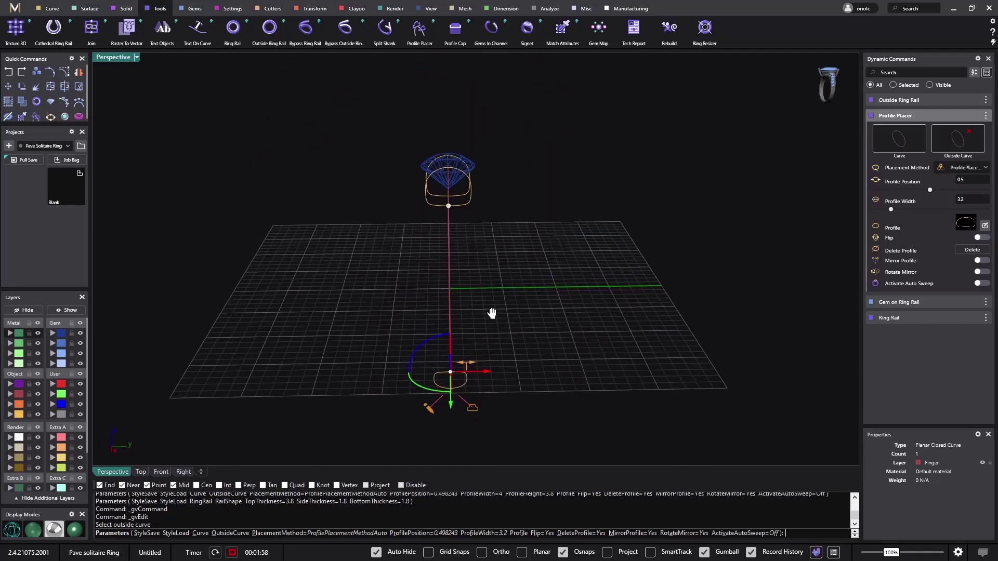
{"action": "left_click", "coordinate": [449, 207]}
{"action": "scroll", "coordinate": [447, 216], "scroll_direction": "up", "scroll_amount": 2}
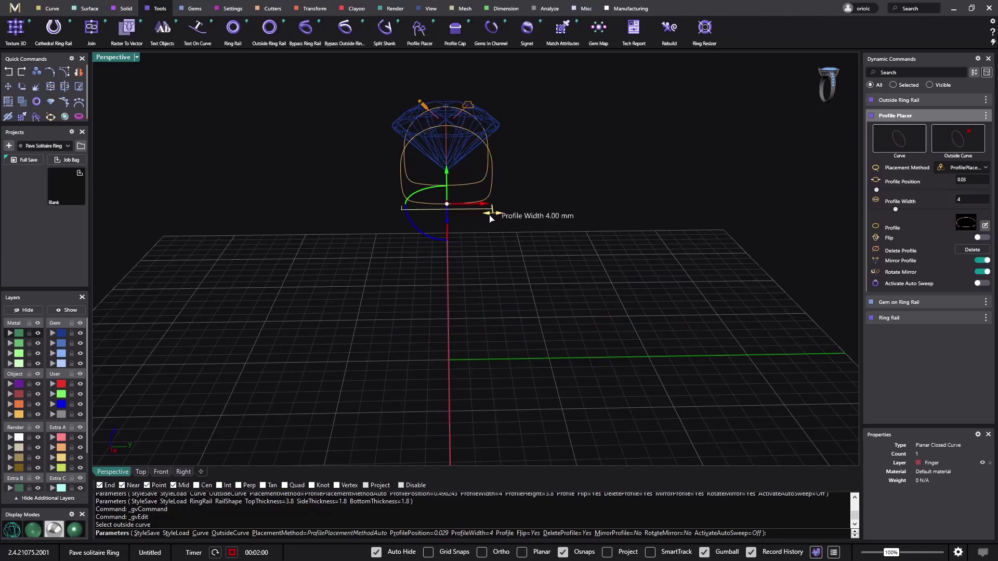
{"action": "mouse_move", "coordinate": [496, 217]}
{"action": "left_mouse_down"}
{"action": "mouse_move", "coordinate": [458, 216]}
{"action": "mouse_move", "coordinate": [512, 220]}
{"action": "left_mouse_up"}
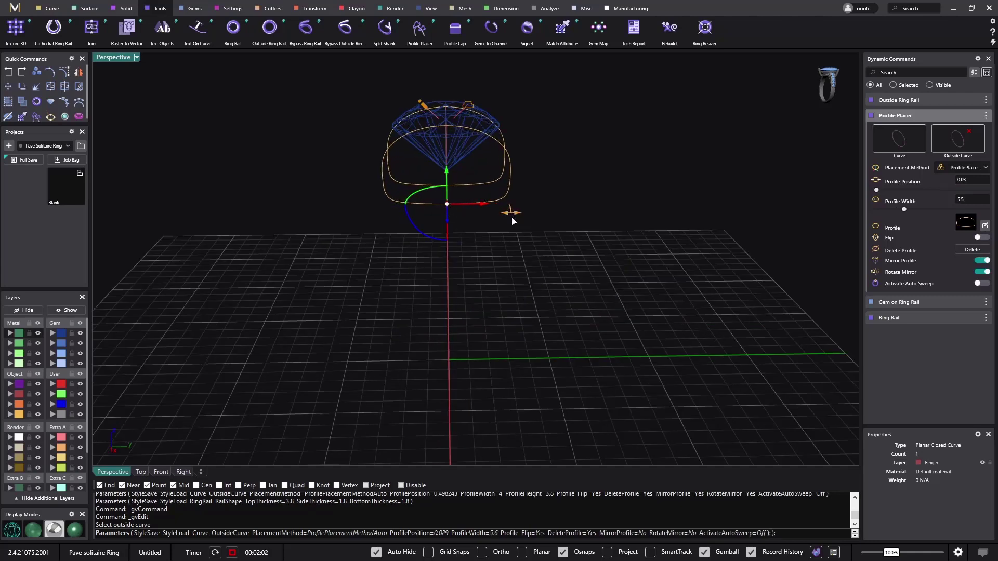
{"action": "right_click_drag", "start_coordinate": [435, 147], "coordinate": [644, 223]}
{"action": "right_click", "coordinate": [647, 225]}
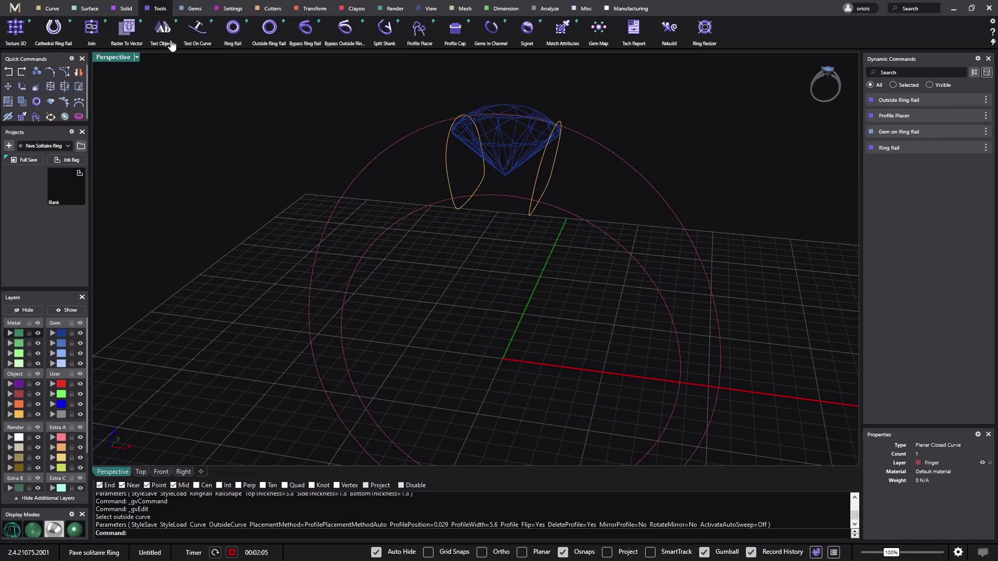
Sweep 2 the band along the inner and outer ring circles through the three shank profiles.
{"action": "left_click", "coordinate": [90, 9]}
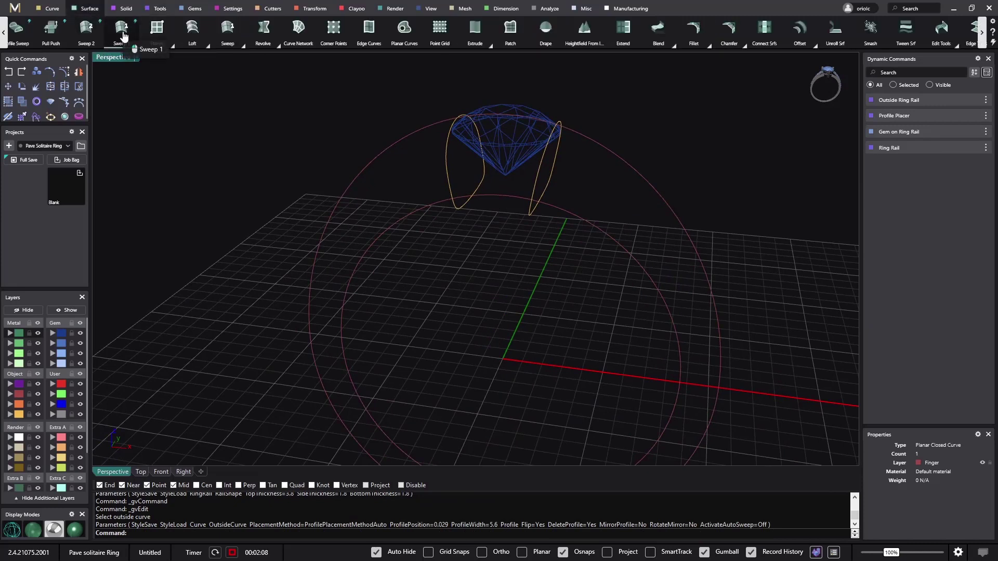
{"action": "left_click", "coordinate": [89, 38]}
{"action": "left_click", "coordinate": [393, 221]}
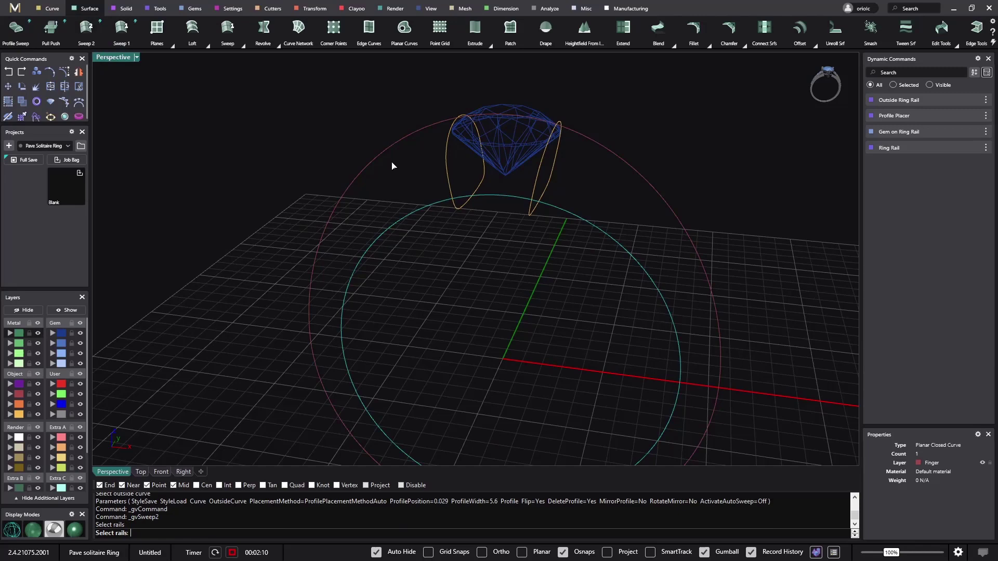
{"action": "left_click", "coordinate": [392, 153]}
{"action": "left_click", "coordinate": [450, 179]}
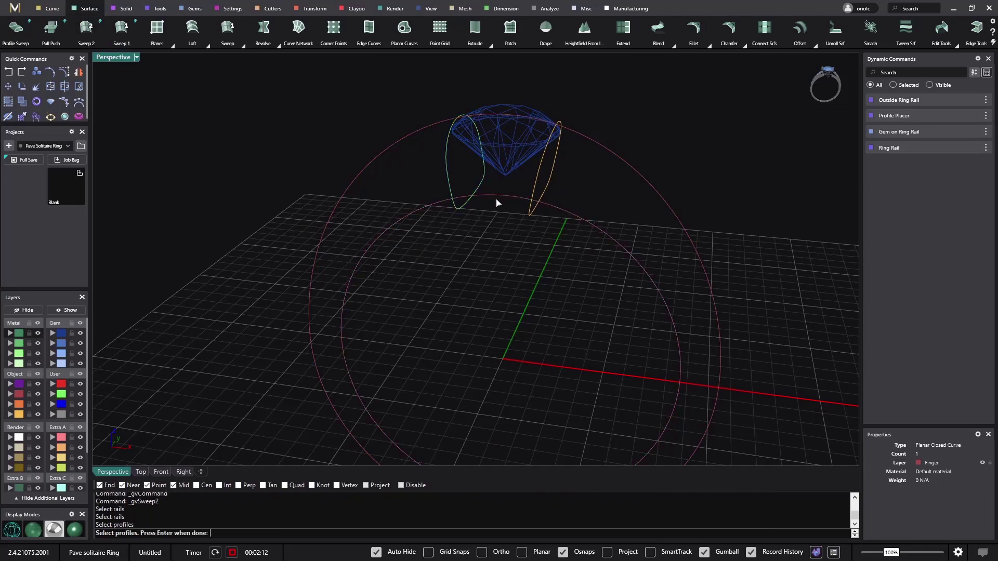
{"action": "left_click", "coordinate": [536, 186]}
{"action": "scroll", "coordinate": [524, 243], "scroll_direction": "down", "scroll_amount": 5}
{"action": "left_click", "coordinate": [513, 362]}
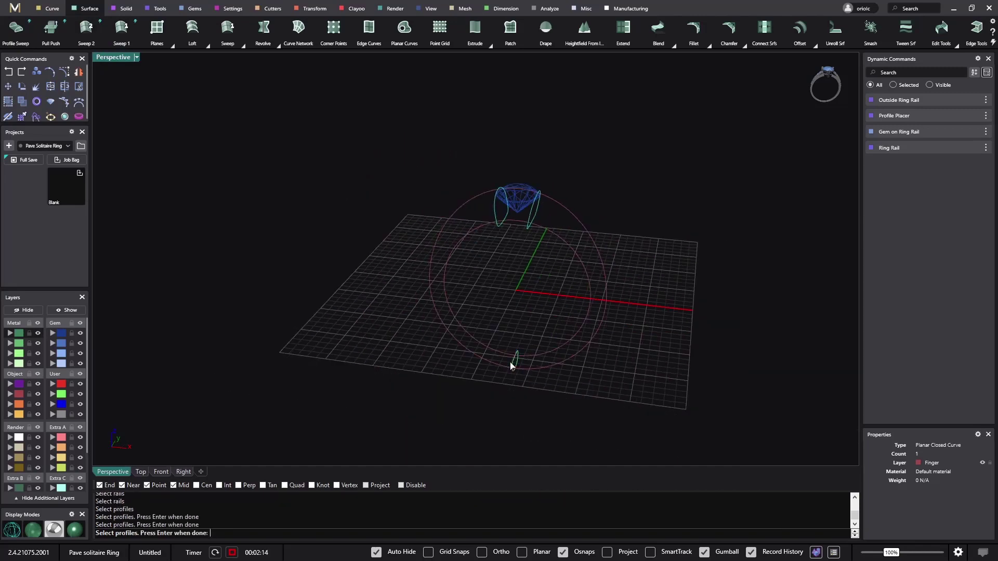
{"action": "right_click", "coordinate": [473, 403]}
{"action": "right_click_drag", "start_coordinate": [474, 403], "coordinate": [527, 362]}
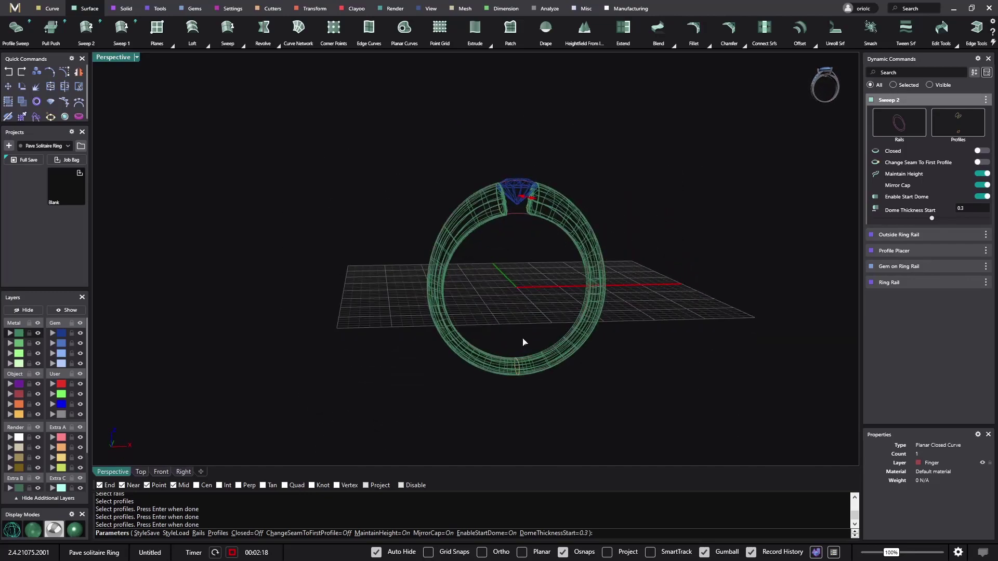
{"action": "key", "text": "Return"}
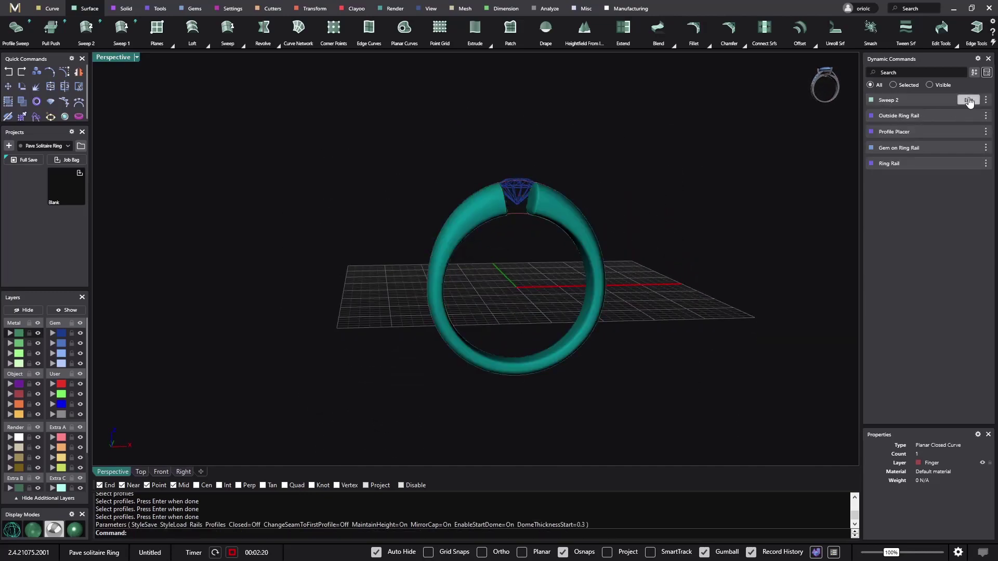
Set the sweep's start dome thickness to 0.
{"action": "left_click", "coordinate": [967, 100]}
{"action": "left_click", "coordinate": [976, 210]}
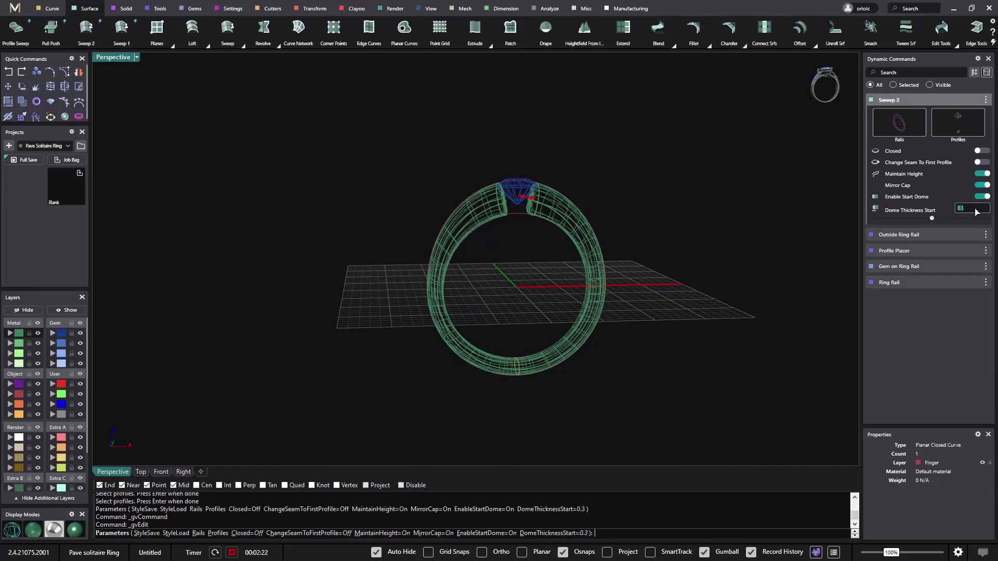
{"action": "key", "text": "Return"}
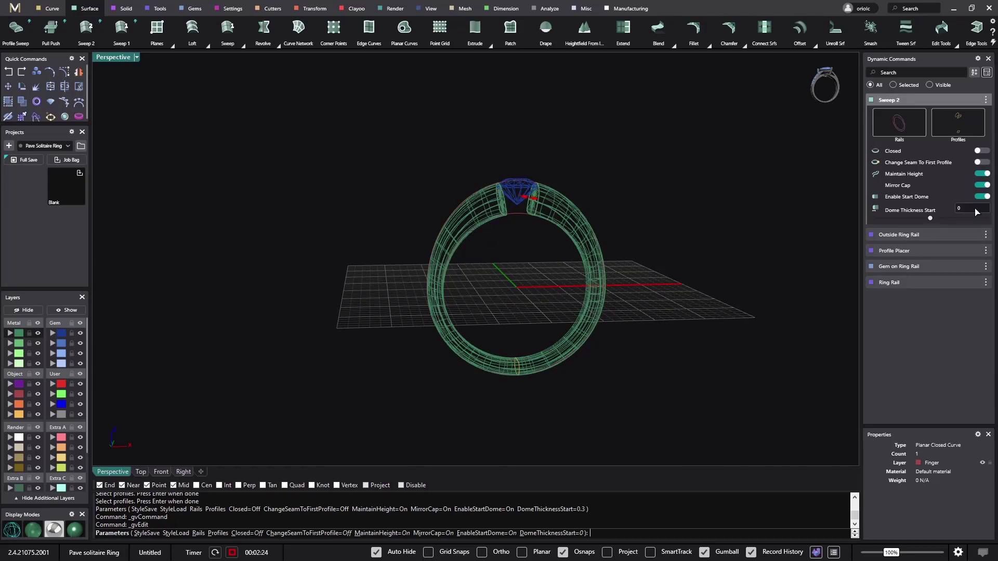
{"action": "right_click_drag", "start_coordinate": [783, 198], "coordinate": [743, 225]}
{"action": "key", "text": "Return"}
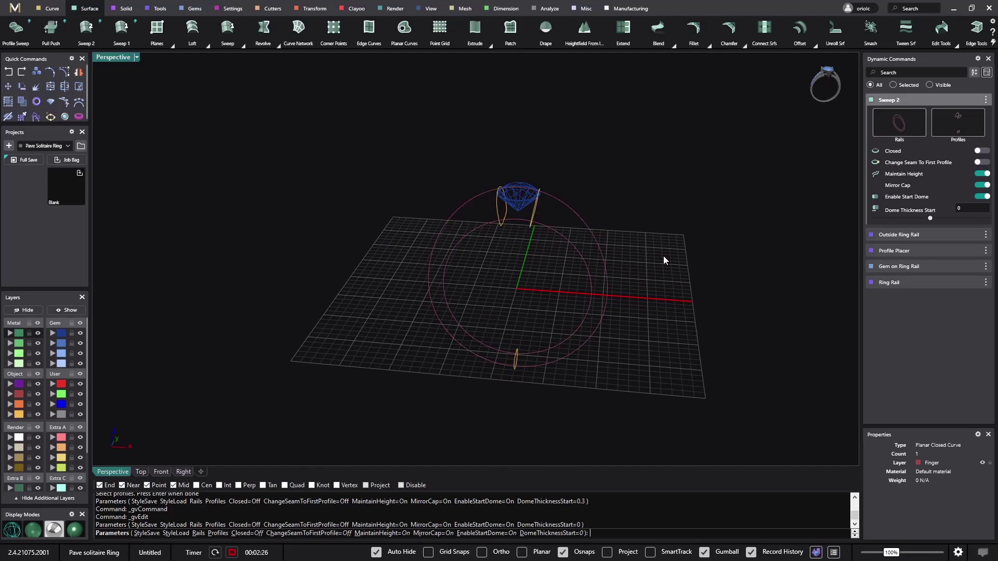
Add an under bezel below the center diamond, 2.2 mm high at position -1.27.
{"action": "left_click", "coordinate": [518, 200]}
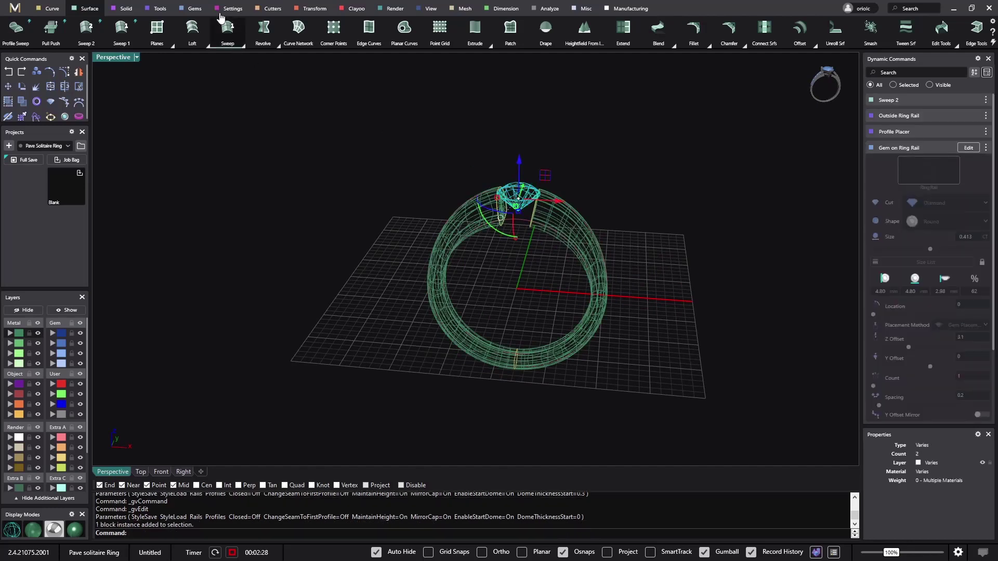
{"action": "left_click", "coordinate": [193, 9]}
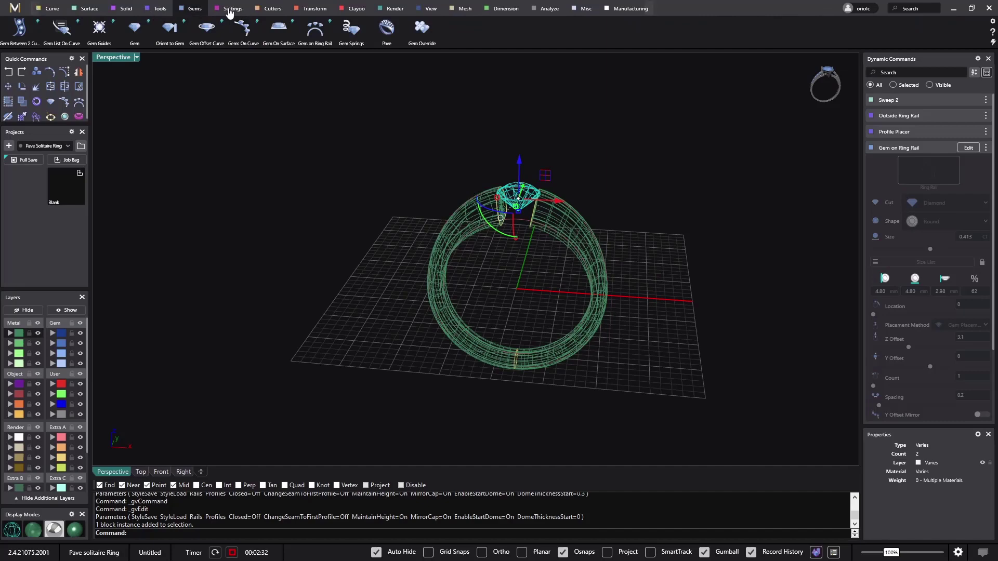
{"action": "left_click", "coordinate": [231, 9]}
{"action": "left_click", "coordinate": [379, 31]}
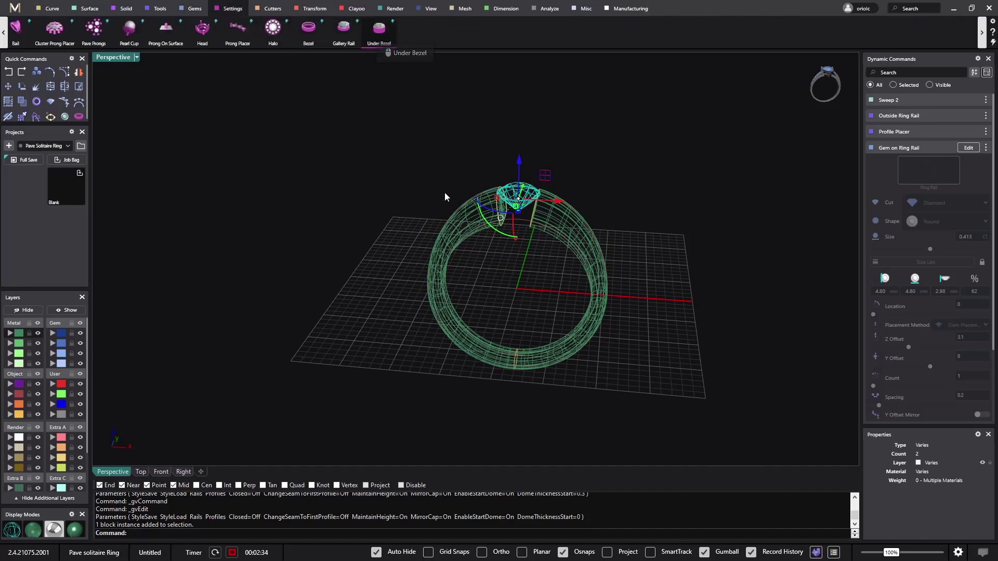
{"action": "left_click", "coordinate": [518, 196]}
{"action": "scroll", "coordinate": [556, 219], "scroll_direction": "up", "scroll_amount": 3}
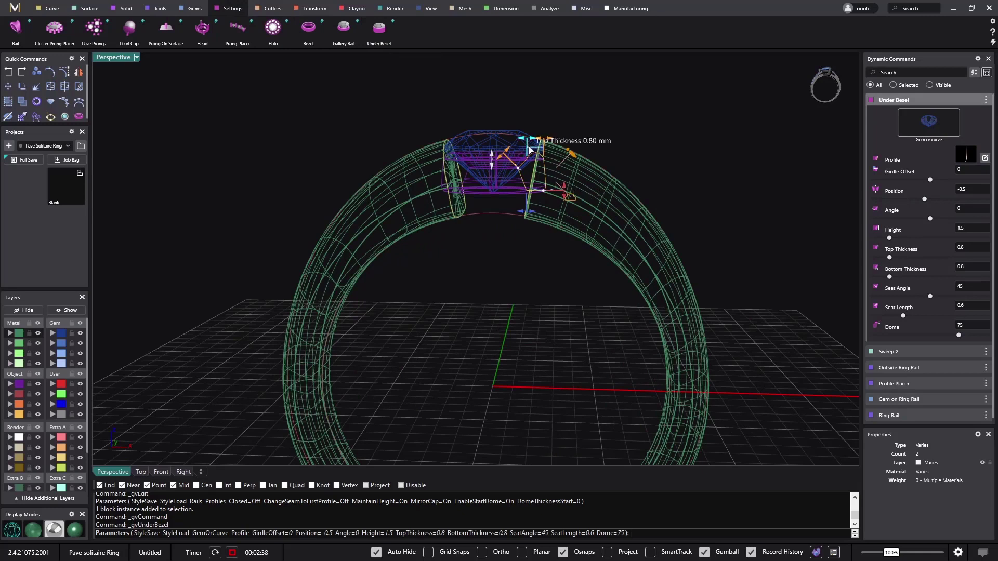
{"action": "left_click_drag", "start_coordinate": [494, 170], "coordinate": [498, 193]}
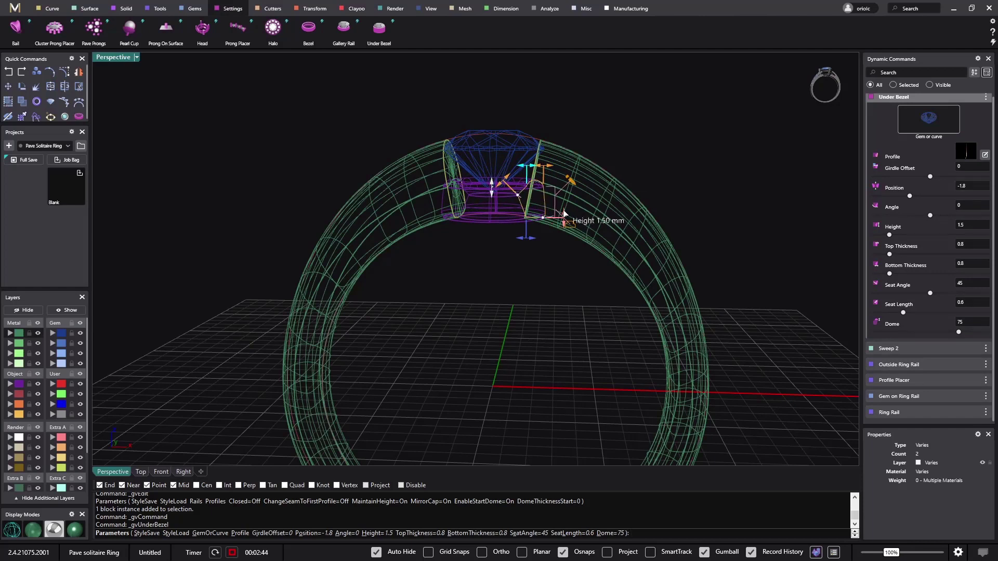
{"action": "left_click_drag", "start_coordinate": [564, 213], "coordinate": [564, 231]}
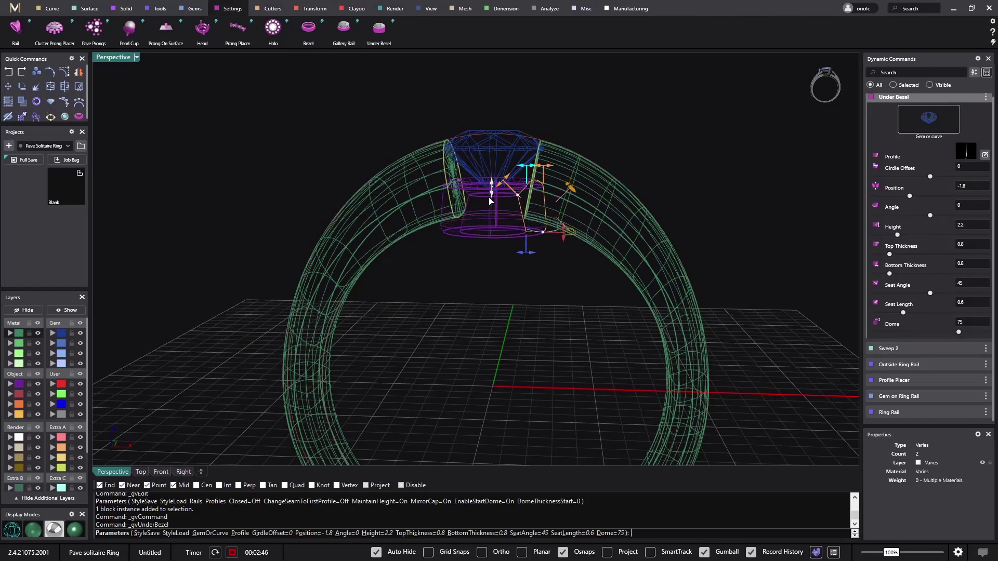
{"action": "left_click_drag", "start_coordinate": [495, 196], "coordinate": [495, 180]}
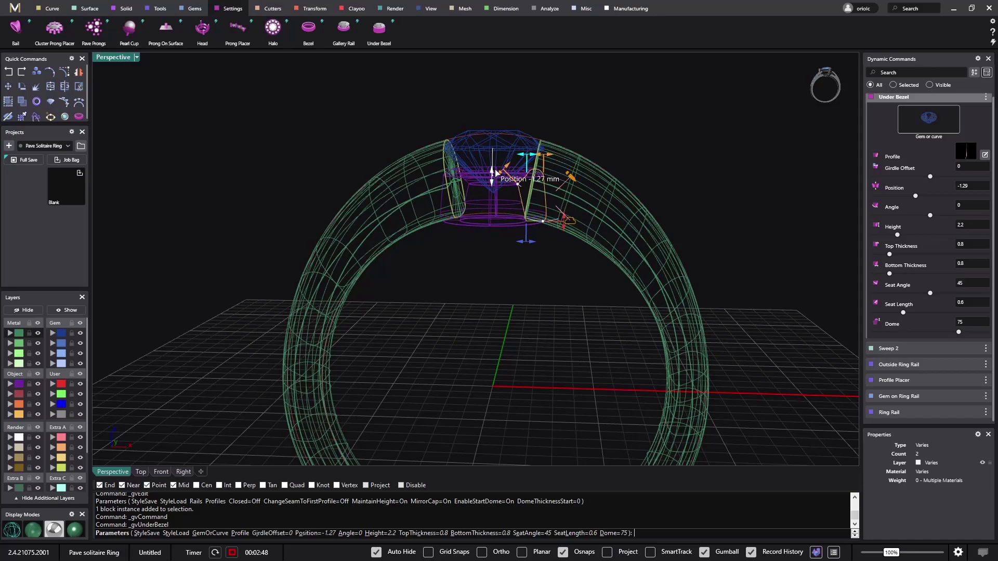
{"action": "right_click_drag", "start_coordinate": [496, 180], "coordinate": [408, 269]}
{"action": "right_click", "coordinate": [617, 197]}
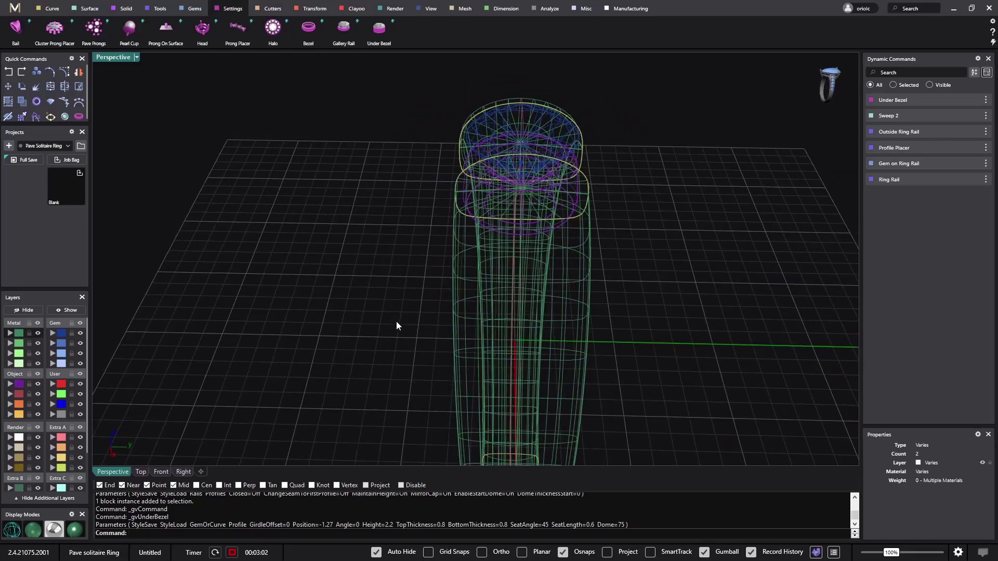
Orbit around the ring to inspect the bezel-set diamond atop the swept band.
{"action": "right_click_drag", "start_coordinate": [397, 323], "coordinate": [540, 255]}
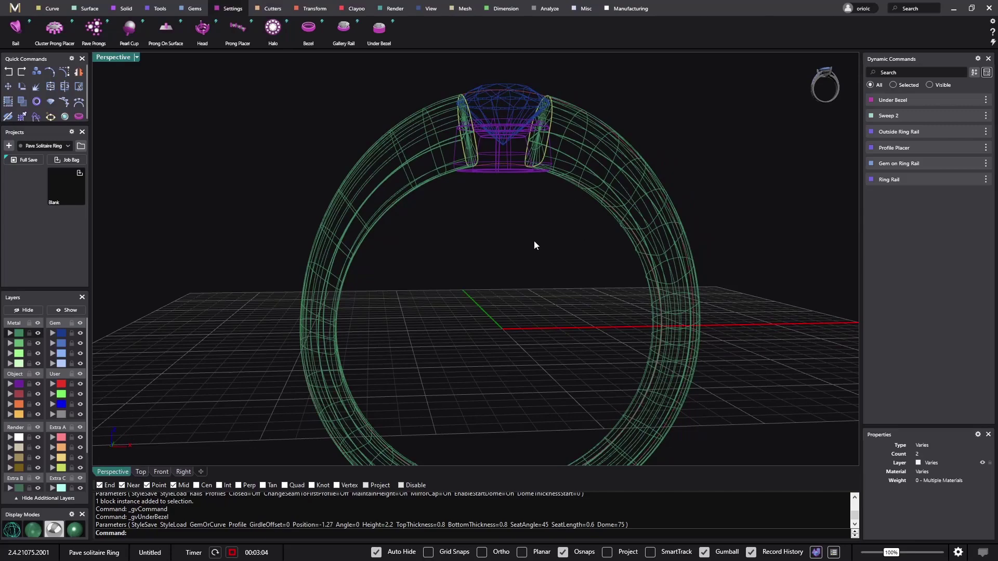
{"action": "right_click_drag", "start_coordinate": [515, 270], "coordinate": [483, 212]}
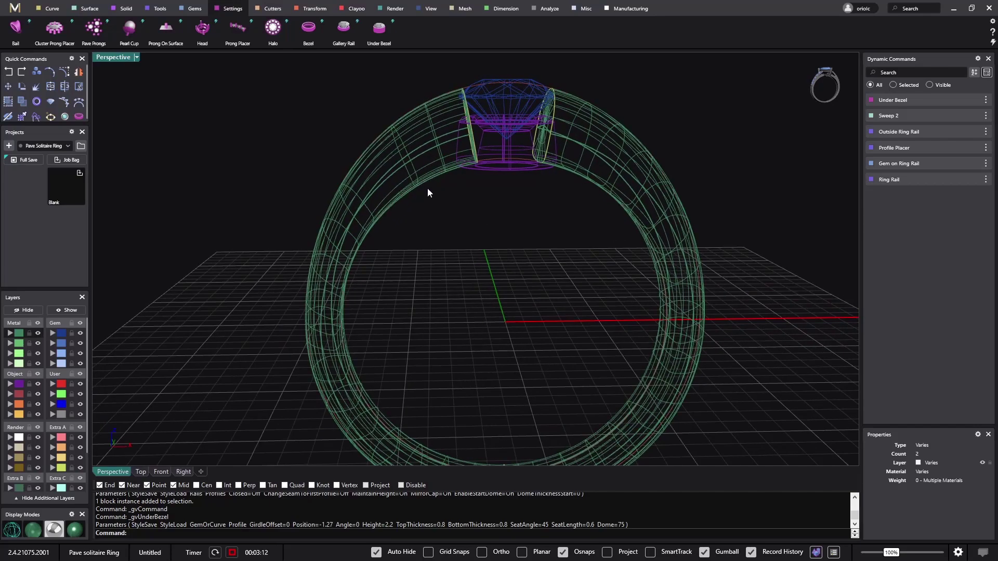
{"action": "right_click_drag", "start_coordinate": [427, 188], "coordinate": [385, 174]}
{"action": "right_click_drag", "start_coordinate": [508, 260], "coordinate": [368, 217]}
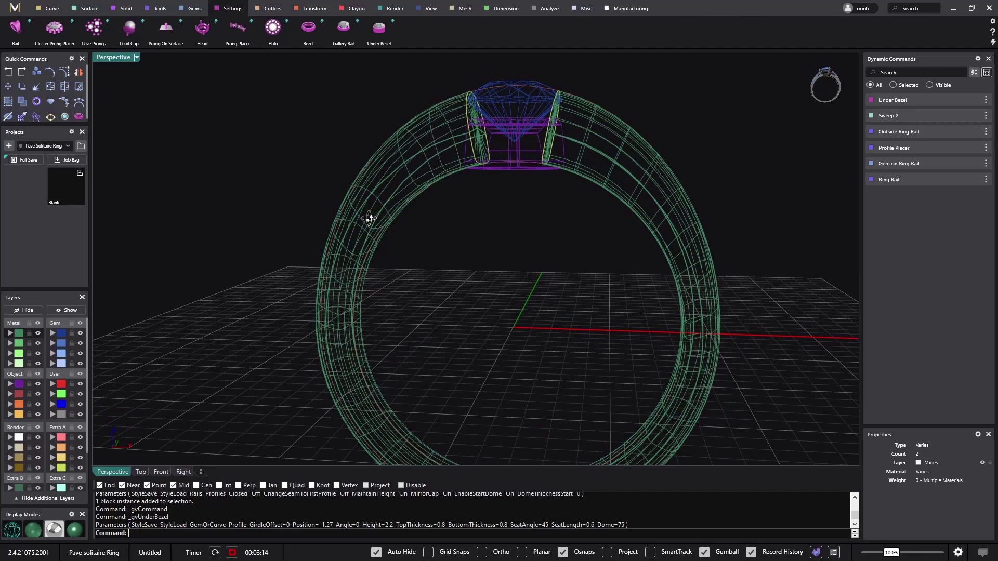
{"action": "right_click_drag", "start_coordinate": [448, 187], "coordinate": [474, 225]}
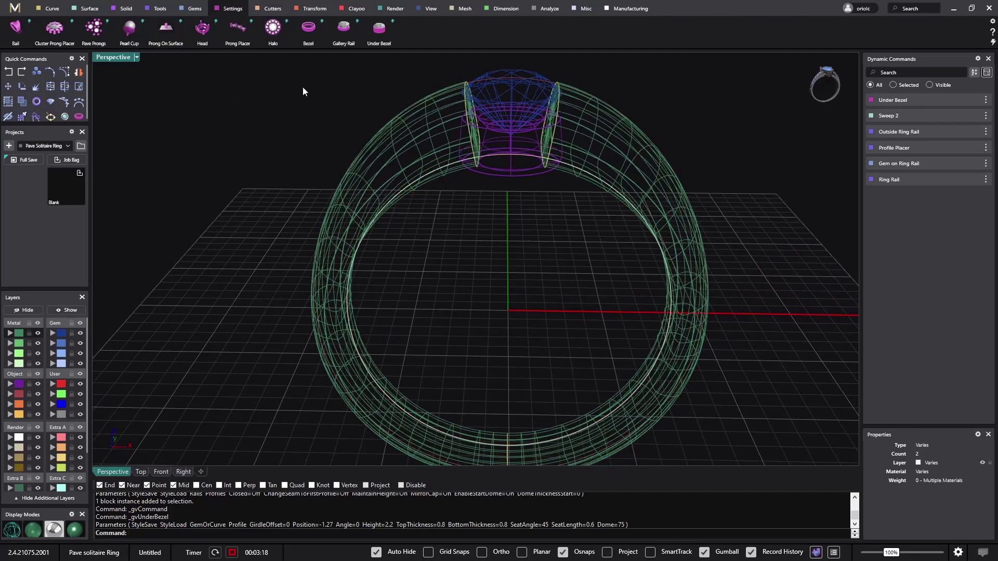
Start a new Profile Placer on the ring rail using library Shank profile 03.
{"action": "left_click", "coordinate": [160, 9]}
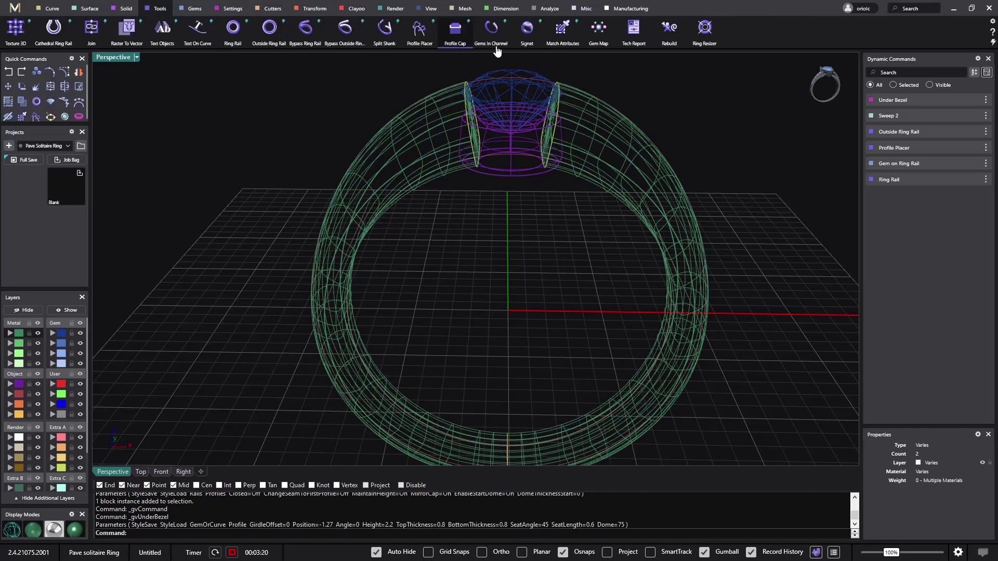
{"action": "left_click", "coordinate": [415, 30]}
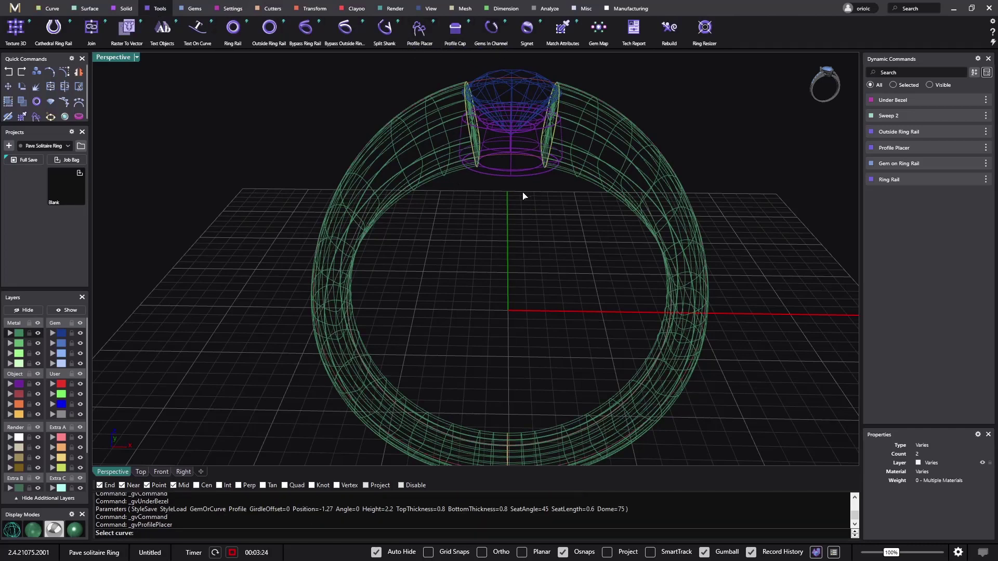
{"action": "left_click", "coordinate": [575, 167]}
{"action": "right_click_drag", "start_coordinate": [577, 209], "coordinate": [584, 208]}
{"action": "left_click", "coordinate": [974, 229]}
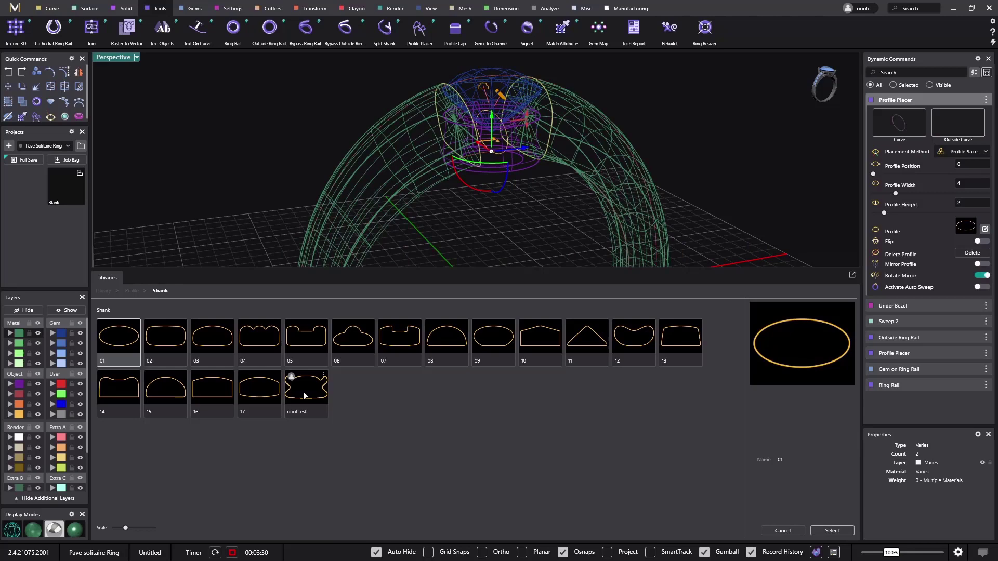
{"action": "double_click", "coordinate": [203, 342]}
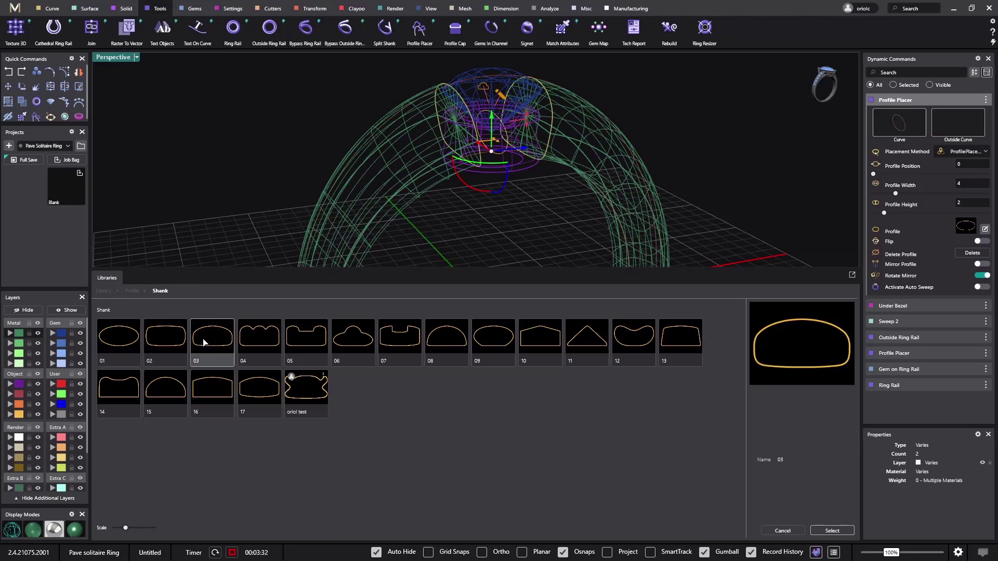
Slide the profile beside the bezel and size it 3.4 mm high, 4.5 mm wide.
{"action": "left_click_drag", "start_coordinate": [486, 145], "coordinate": [569, 136]}
{"action": "scroll", "coordinate": [530, 156], "scroll_direction": "up", "scroll_amount": 5}
{"action": "scroll", "coordinate": [569, 136], "scroll_direction": "down", "scroll_amount": 5}
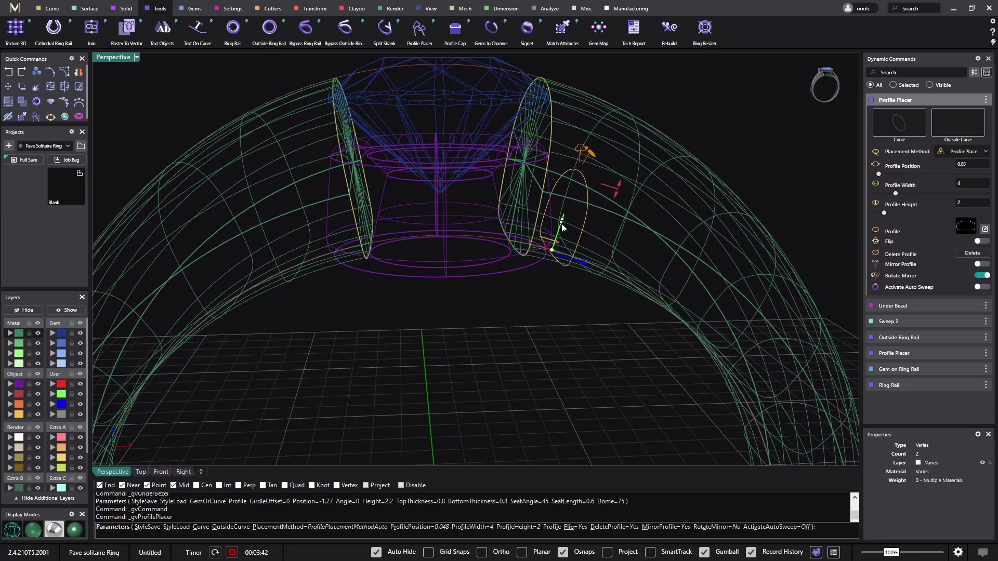
{"action": "right_click_drag", "start_coordinate": [565, 232], "coordinate": [605, 192]}
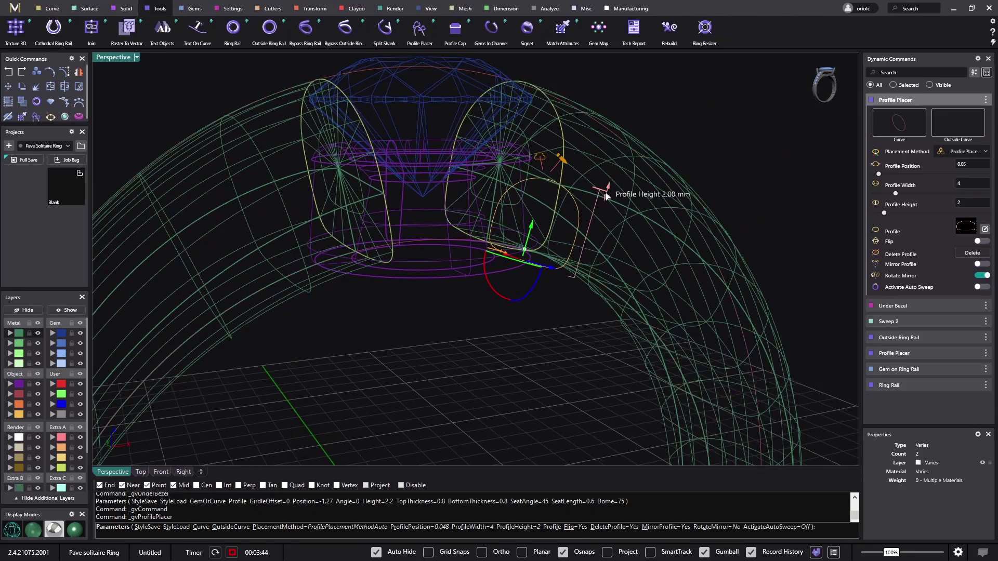
{"action": "left_click_drag", "start_coordinate": [605, 196], "coordinate": [616, 129]}
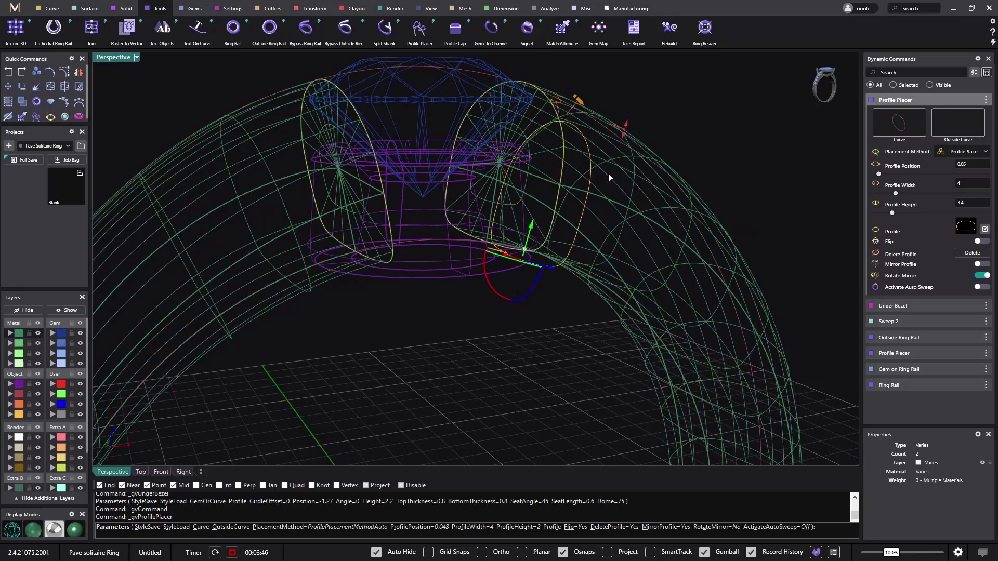
{"action": "right_click_drag", "start_coordinate": [609, 177], "coordinate": [750, 227]}
{"action": "mouse_move", "coordinate": [323, 245]}
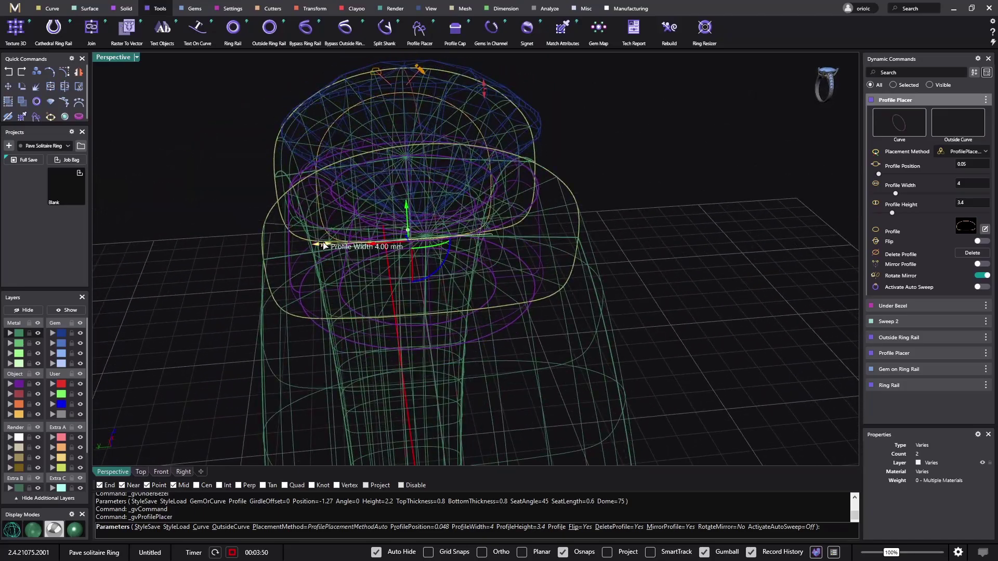
{"action": "left_click_drag", "start_coordinate": [323, 245], "coordinate": [308, 245]}
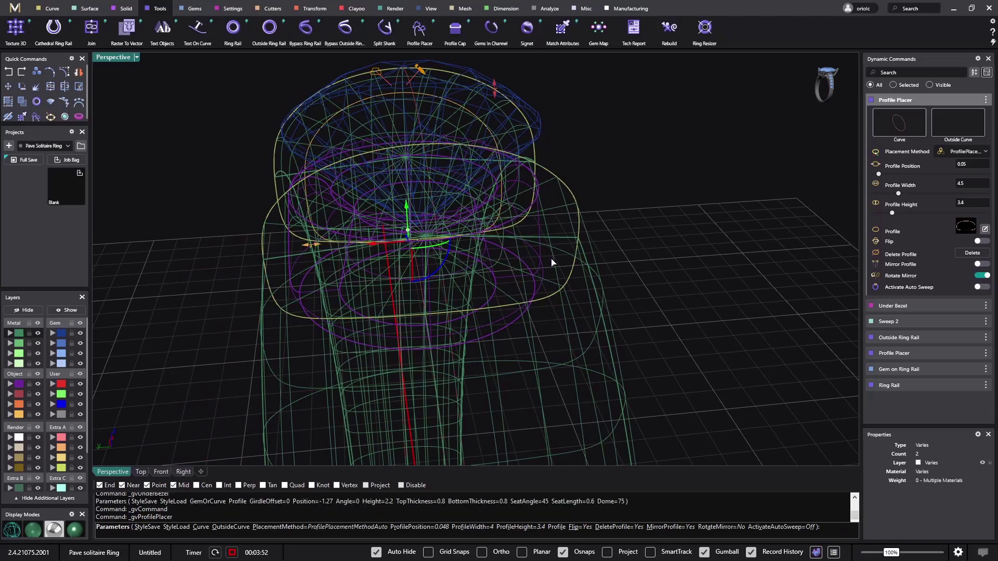
{"action": "right_click_drag", "start_coordinate": [552, 263], "coordinate": [712, 196]}
Move the profile lower on the rail (0.19) and size it 3.8 mm wide, 1.6 mm high.
{"action": "left_click", "coordinate": [667, 242]}
{"action": "left_click_drag", "start_coordinate": [716, 202], "coordinate": [679, 218]}
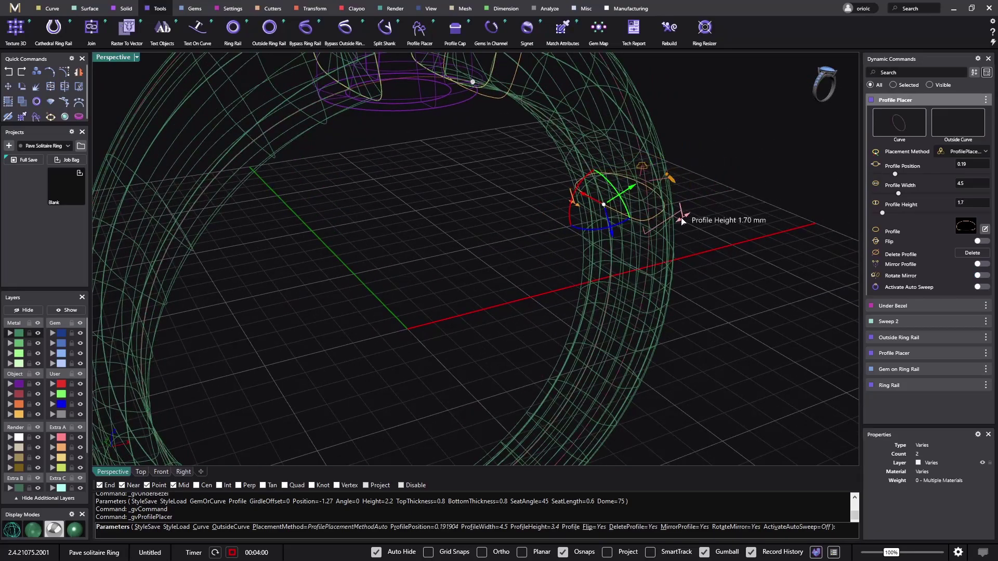
{"action": "right_click_drag", "start_coordinate": [679, 218], "coordinate": [510, 338]}
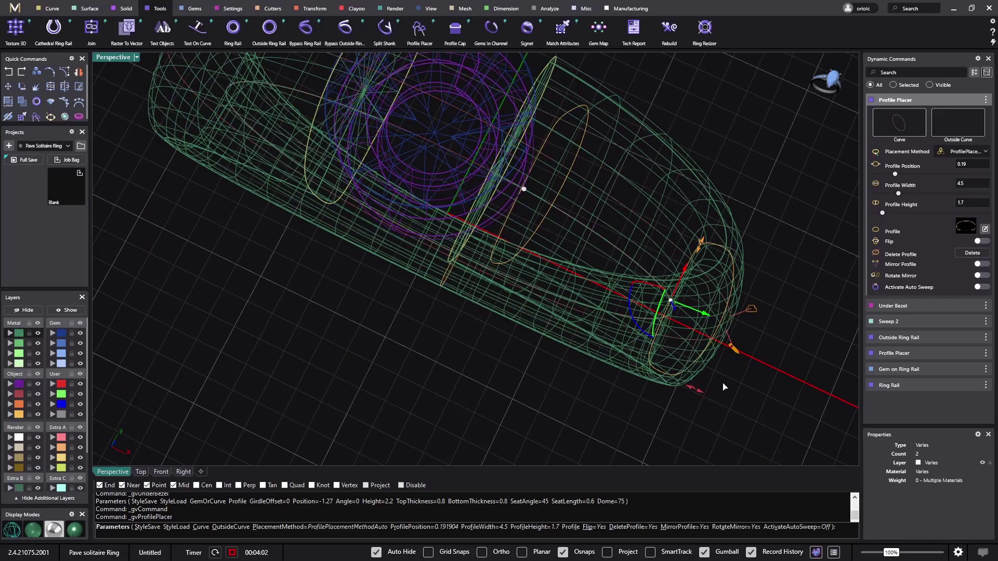
{"action": "left_click_drag", "start_coordinate": [702, 395], "coordinate": [681, 388]}
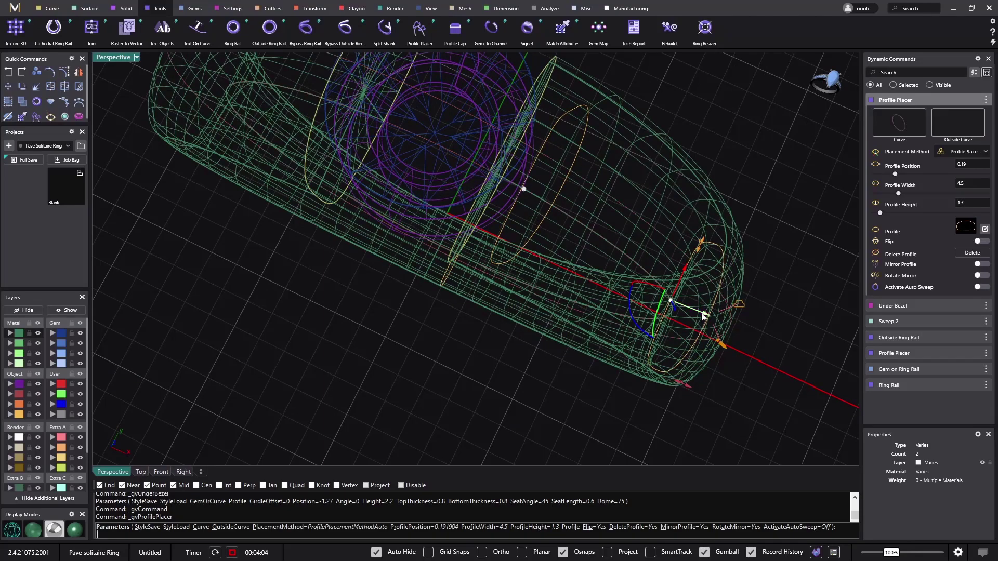
{"action": "right_click_drag", "start_coordinate": [679, 305], "coordinate": [590, 262]}
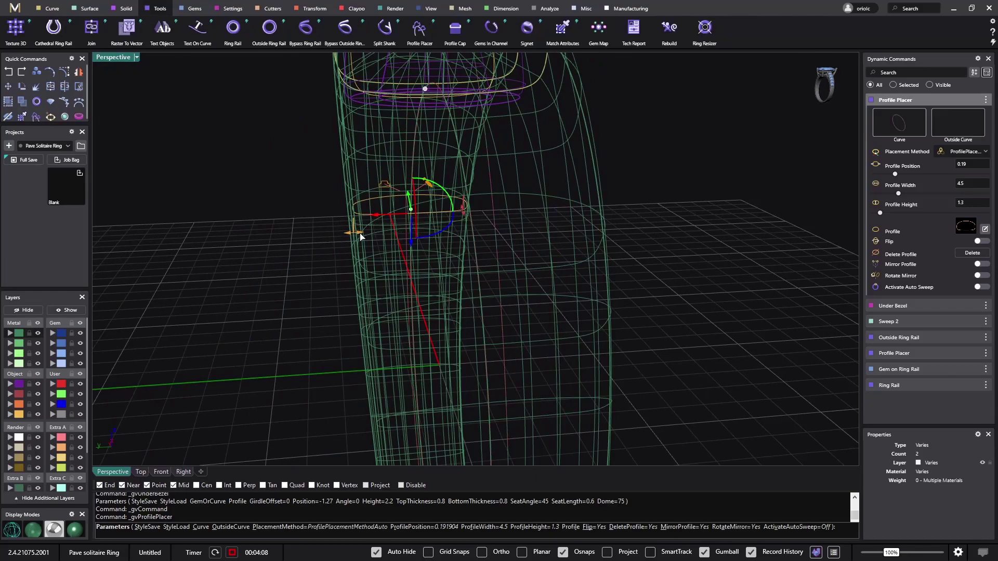
{"action": "mouse_move", "coordinate": [361, 236]}
{"action": "left_mouse_down"}
{"action": "mouse_move", "coordinate": [352, 234]}
{"action": "mouse_move", "coordinate": [374, 239]}
{"action": "left_mouse_up"}
{"action": "right_click_drag", "start_coordinate": [606, 245], "coordinate": [422, 224]}
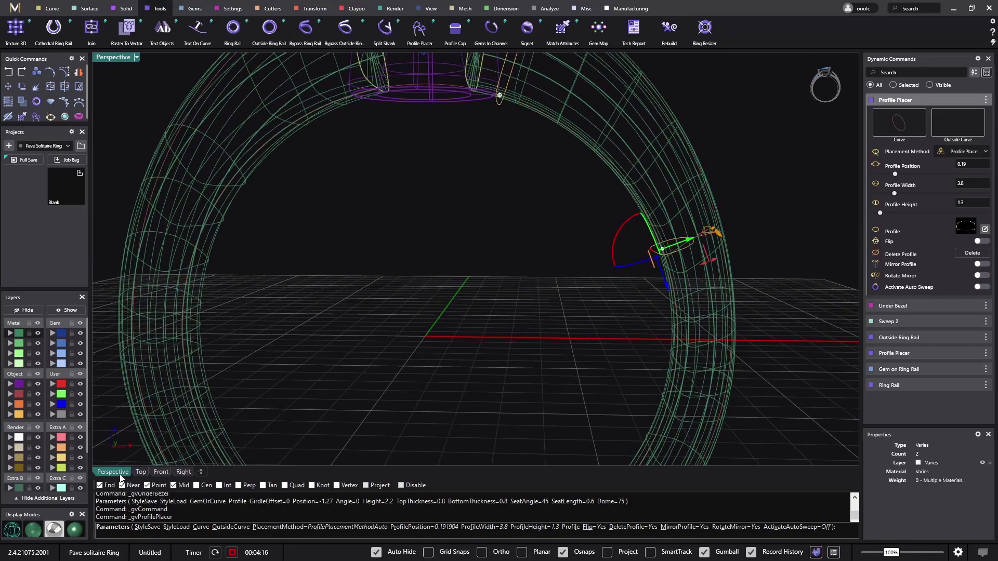
{"action": "left_click", "coordinate": [162, 471]}
{"action": "scroll", "coordinate": [565, 241], "scroll_direction": "up", "scroll_amount": 3}
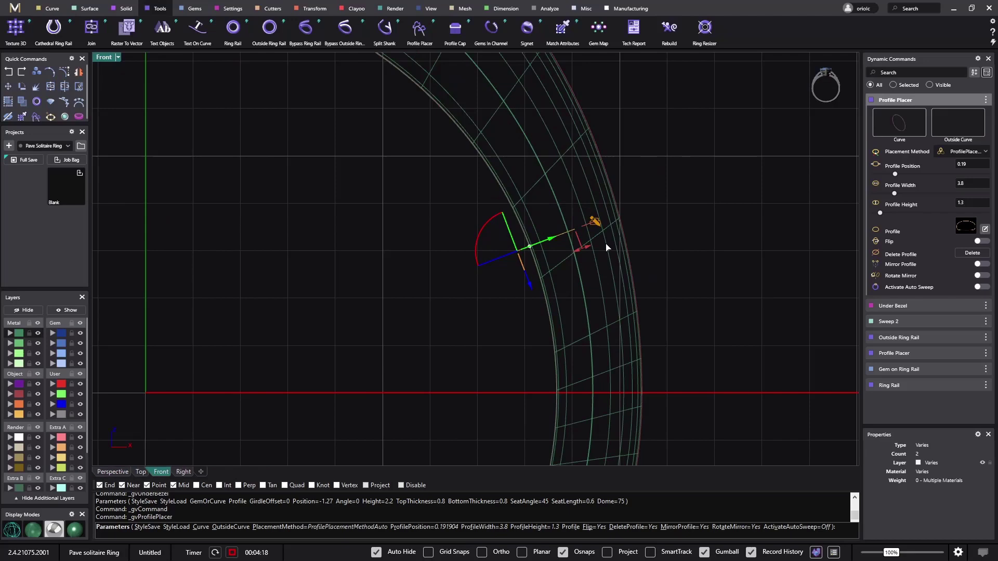
{"action": "scroll", "coordinate": [606, 244], "scroll_direction": "up", "scroll_amount": 2}
{"action": "left_click_drag", "start_coordinate": [582, 251], "coordinate": [592, 242]}
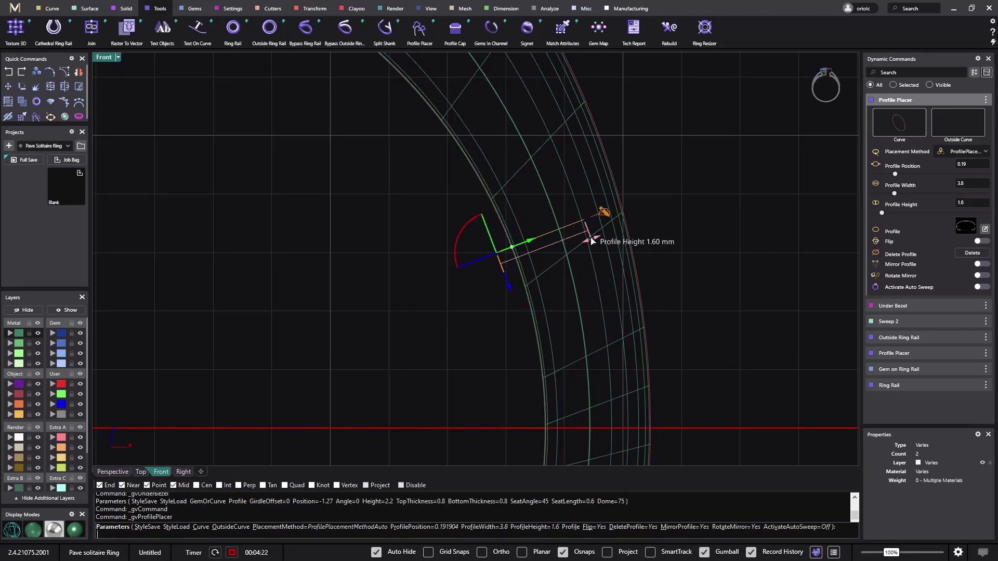
Add a profile beside the bezel at 3.2 mm height and finish the placement.
{"action": "scroll", "coordinate": [470, 225], "scroll_direction": "down", "scroll_amount": 5}
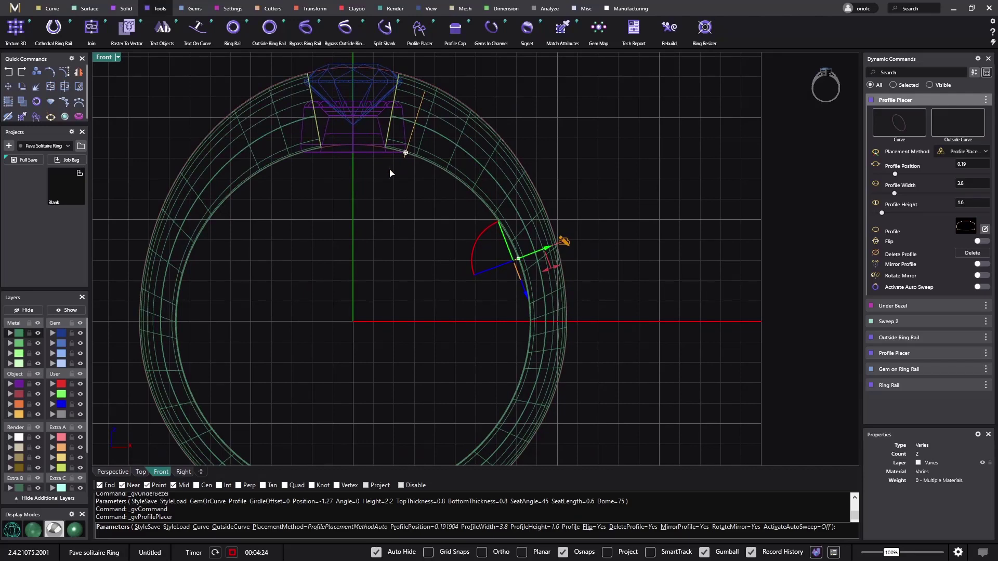
{"action": "left_click", "coordinate": [406, 154]}
{"action": "scroll", "coordinate": [436, 109], "scroll_direction": "up", "scroll_amount": 4}
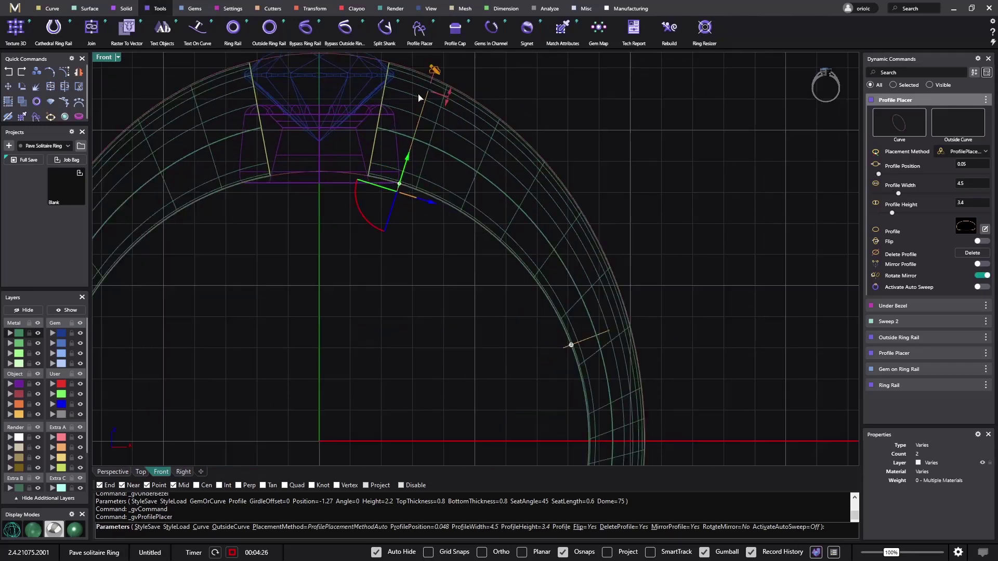
{"action": "left_click_drag", "start_coordinate": [448, 101], "coordinate": [443, 105]}
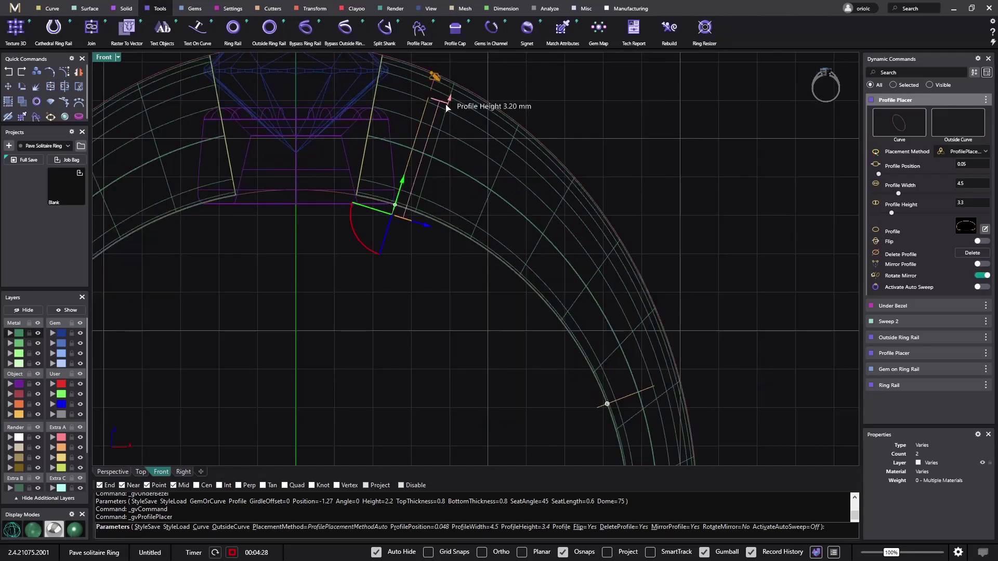
{"action": "key", "text": "Return"}
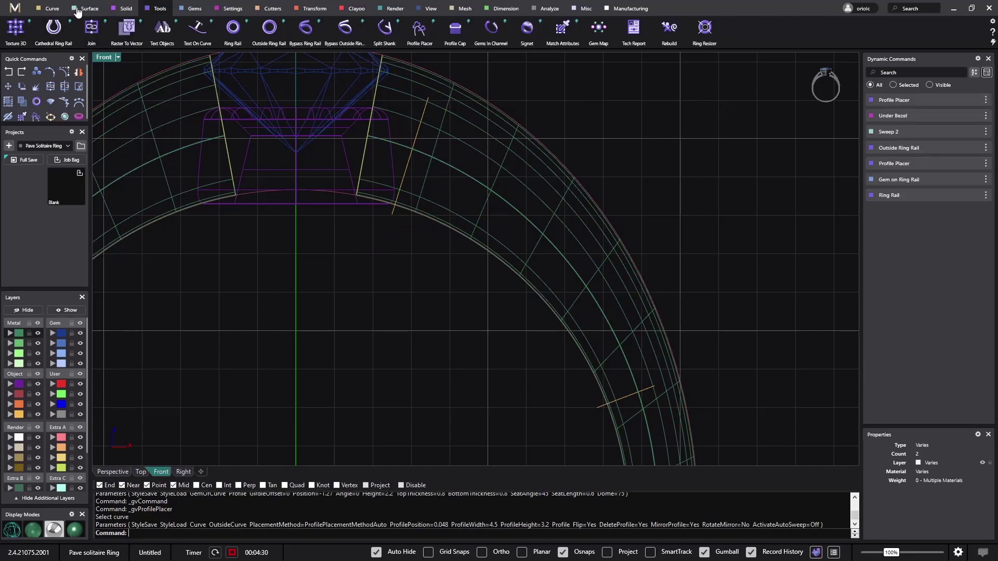
Sweep the bezel-side and shank profiles along the ring rail to form the shoulder piece.
{"action": "left_click", "coordinate": [85, 10]}
{"action": "left_click", "coordinate": [121, 28]}
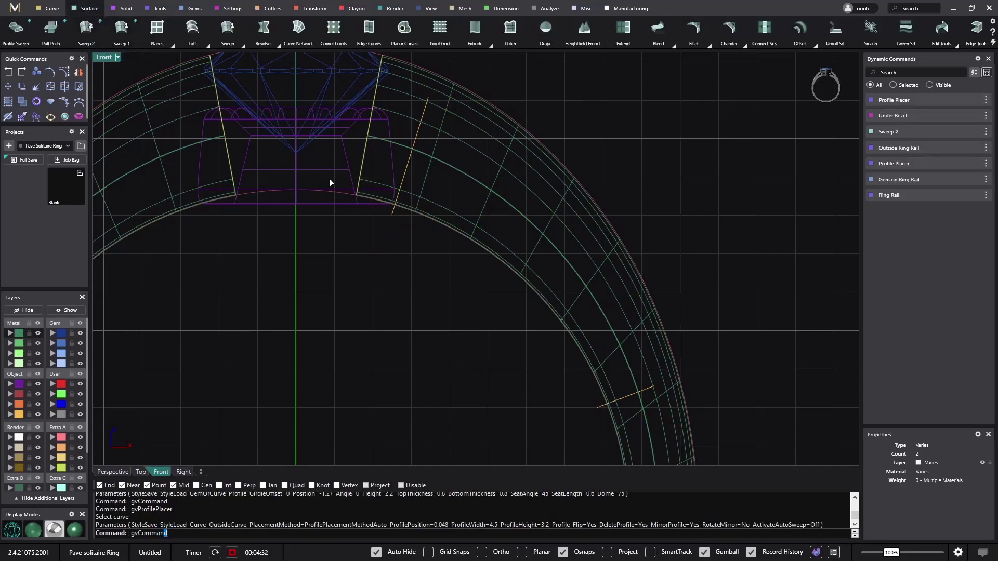
{"action": "left_click", "coordinate": [481, 252]}
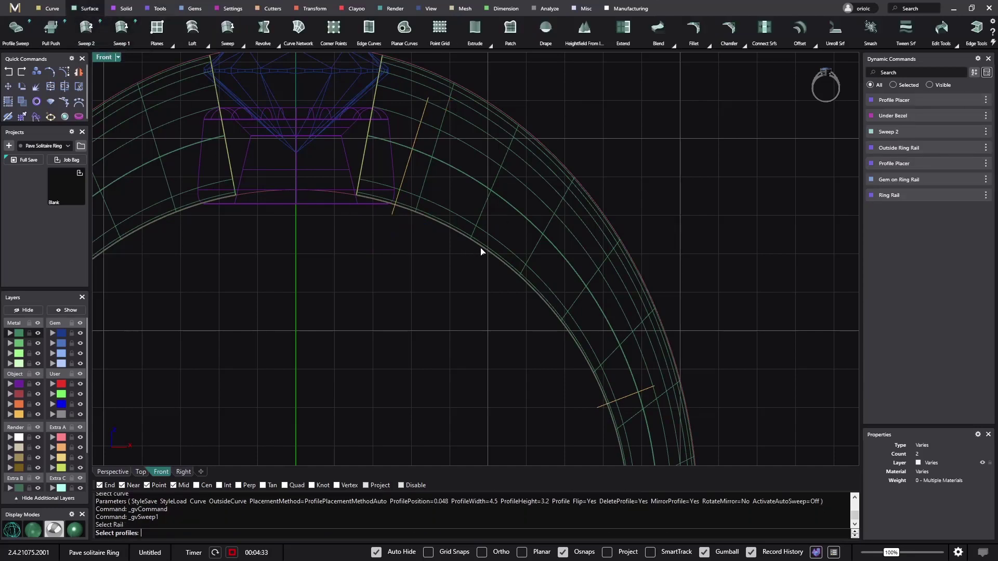
{"action": "left_click", "coordinate": [410, 166]}
{"action": "left_click", "coordinate": [625, 403]}
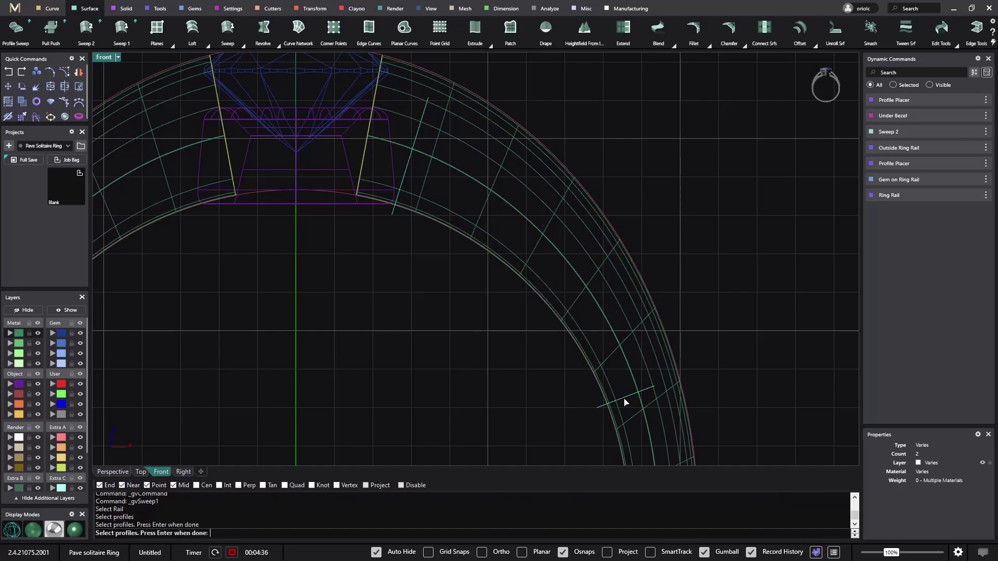
{"action": "key", "text": "Return"}
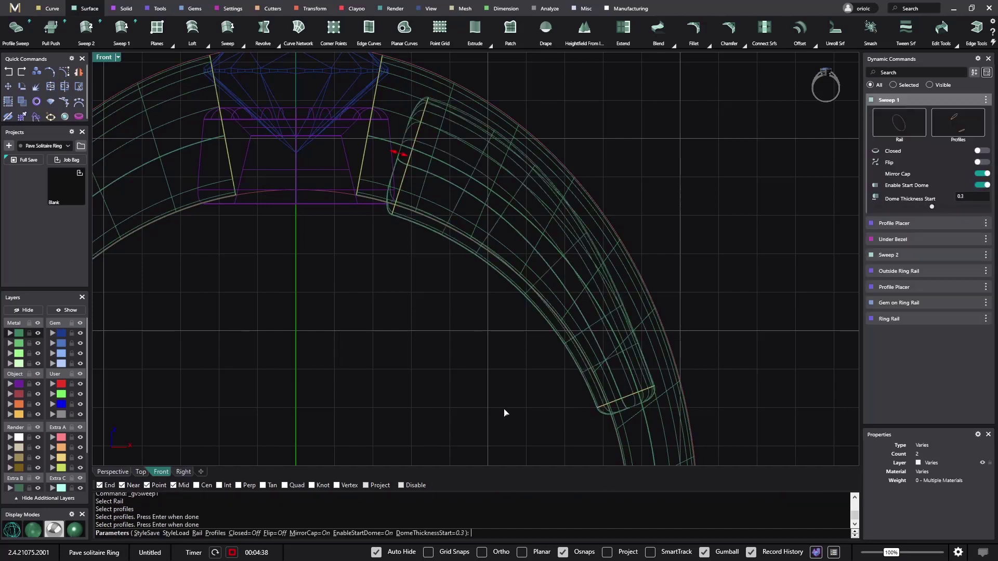
{"action": "key", "text": "Return"}
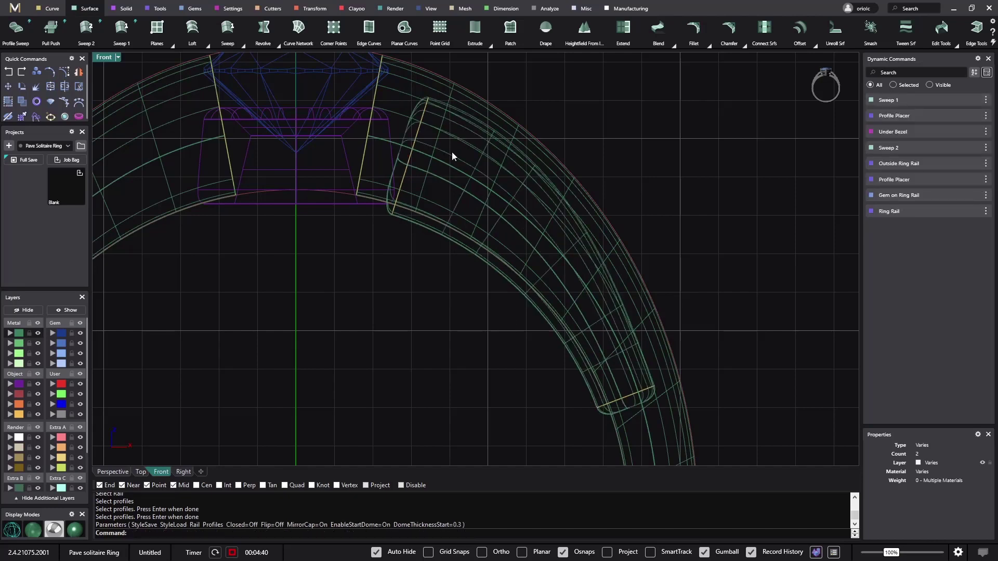
Raise the lower shank profile to 1.8 mm high in the Profile Placer.
{"action": "left_click", "coordinate": [639, 391]}
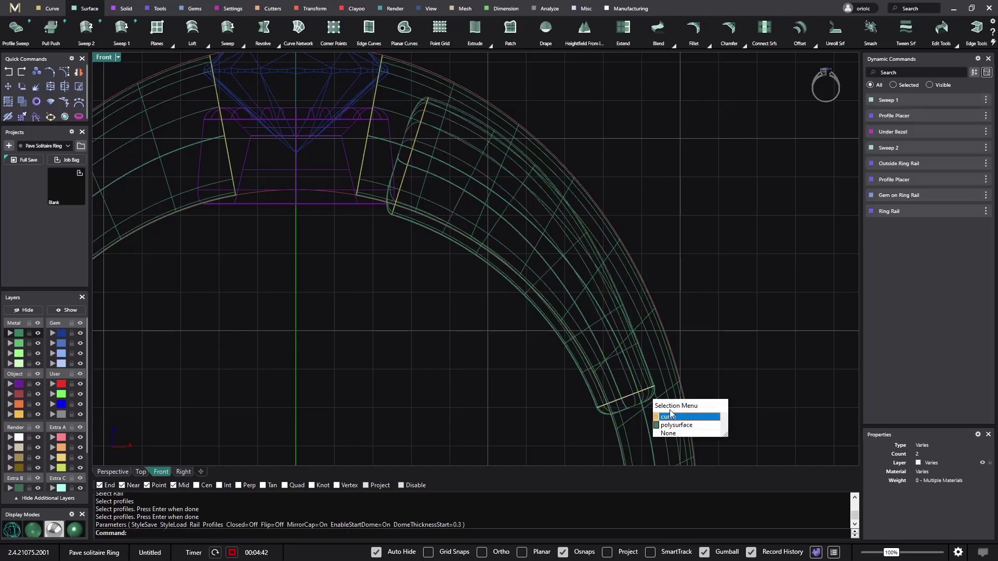
{"action": "left_click", "coordinate": [677, 423]}
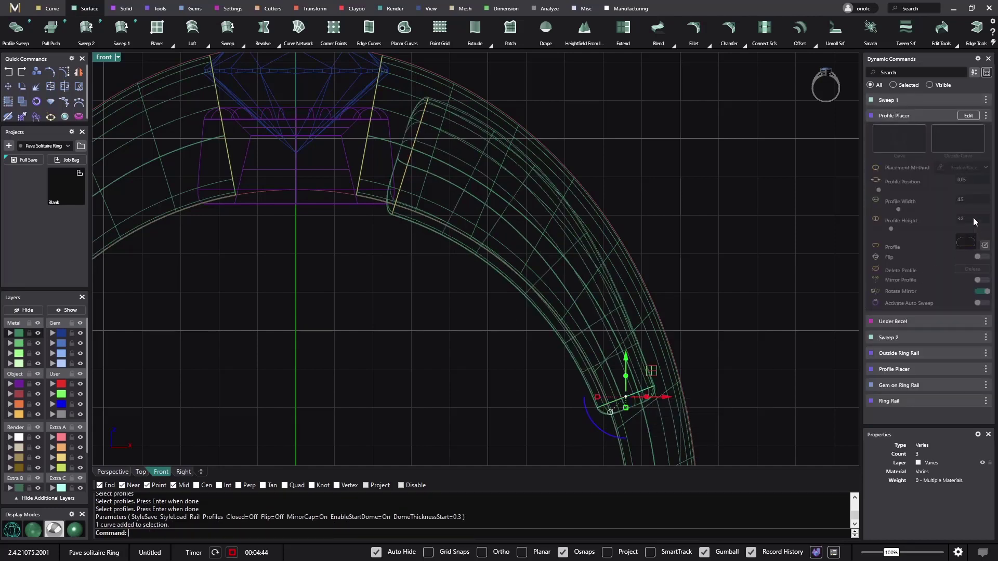
{"action": "left_click", "coordinate": [968, 115]}
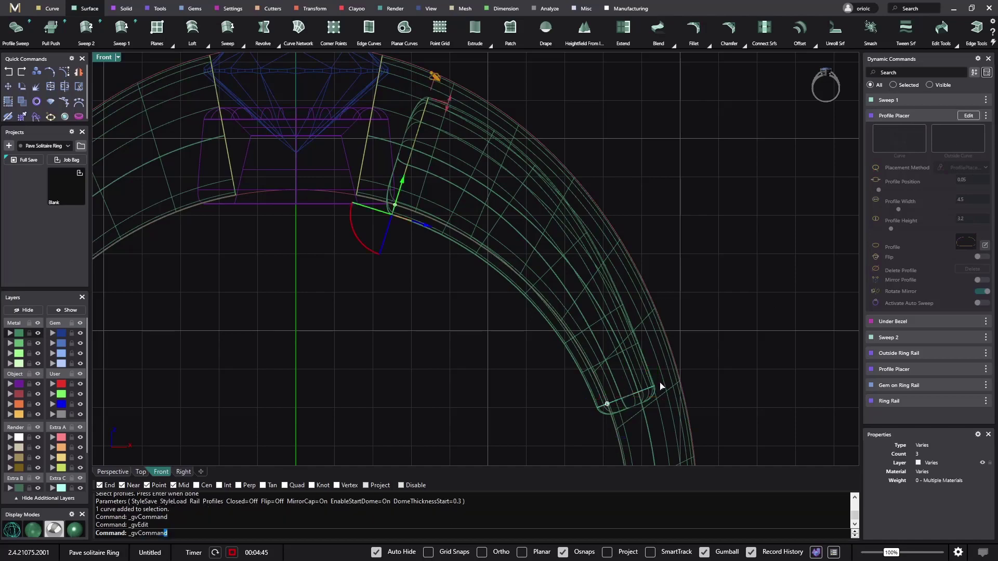
{"action": "left_click", "coordinate": [607, 405]}
{"action": "left_click_drag", "start_coordinate": [665, 404], "coordinate": [670, 406]}
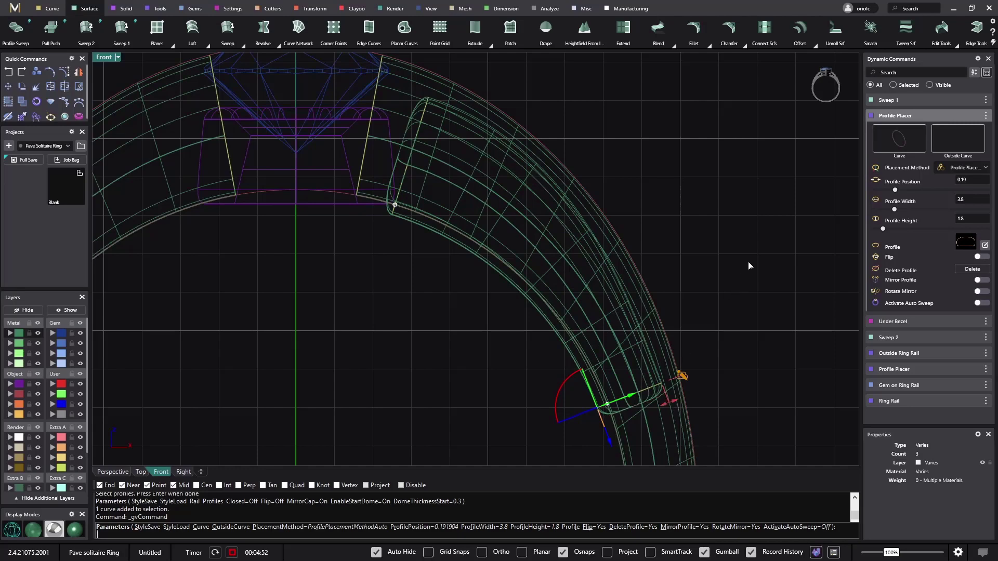
{"action": "key", "text": "Return"}
Mirror the right shoulder sweep across the Y axis onto the left shoulder.
{"action": "scroll", "coordinate": [439, 348], "scroll_direction": "down", "scroll_amount": 2}
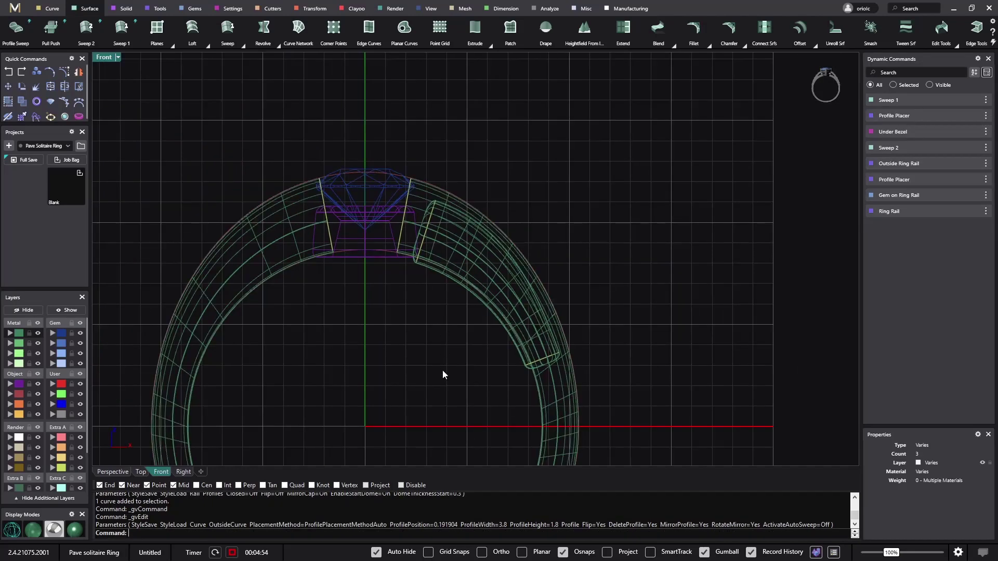
{"action": "left_click", "coordinate": [465, 291]}
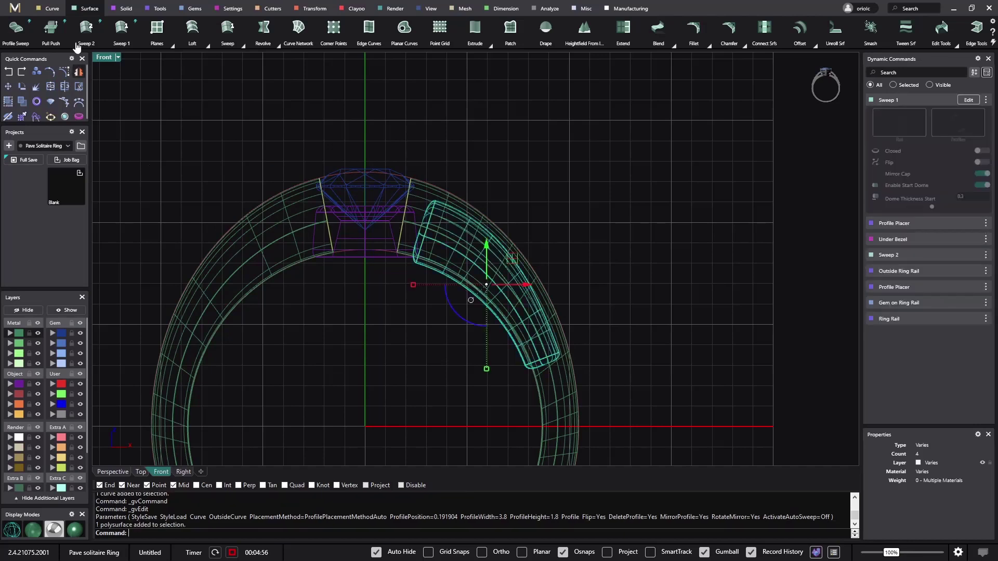
{"action": "left_click", "coordinate": [306, 11]}
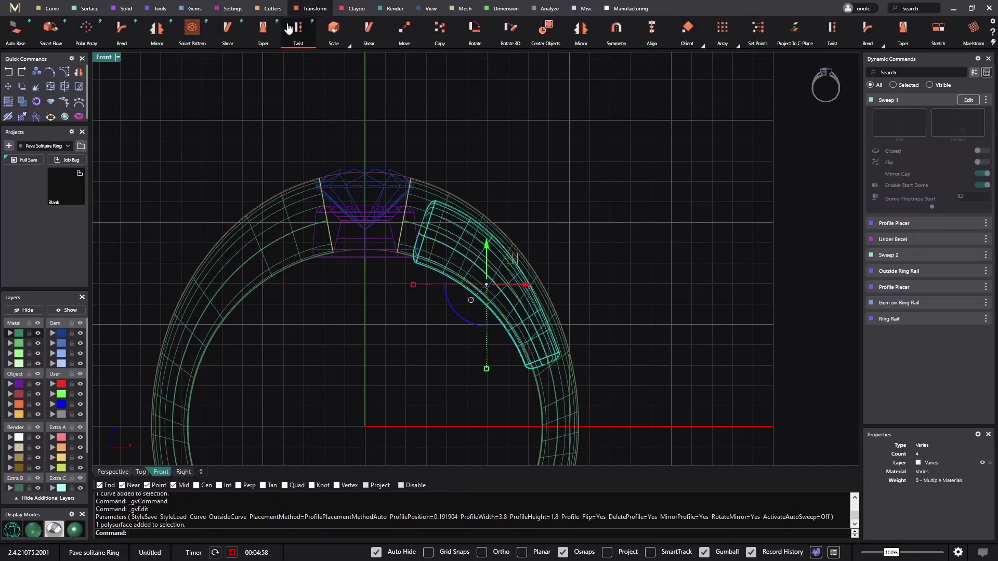
{"action": "left_click", "coordinate": [156, 32]}
{"action": "key", "text": "Return"}
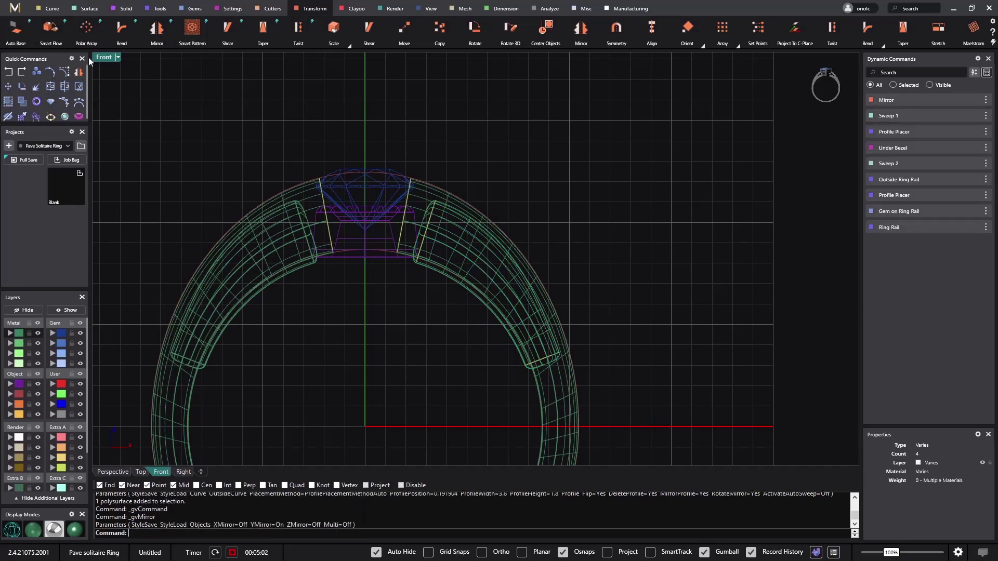
Boolean-subtract the left and right shoulder pieces from the ring band.
{"action": "left_click", "coordinate": [126, 8]}
{"action": "left_click", "coordinate": [18, 30]}
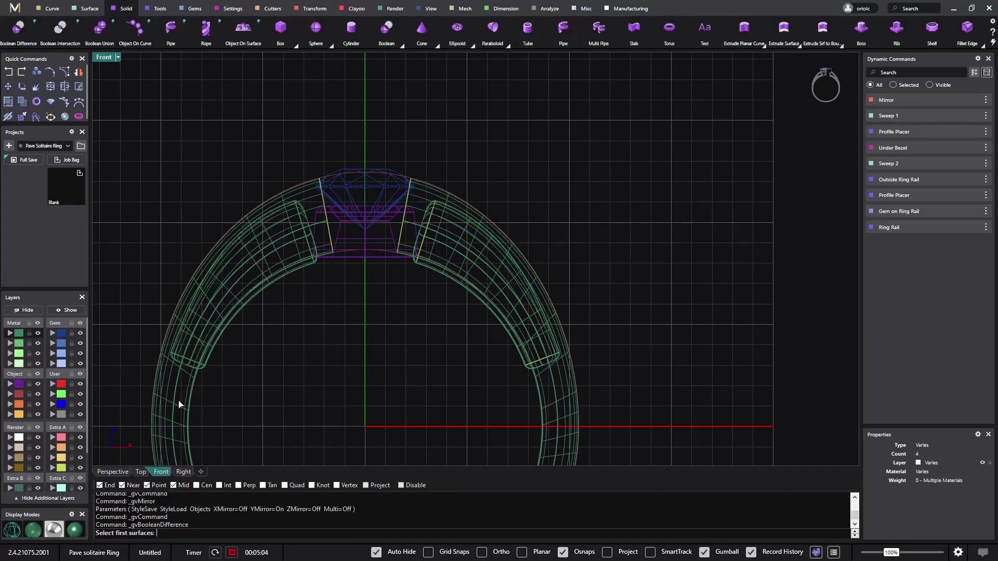
{"action": "left_click", "coordinate": [190, 395]}
{"action": "key", "text": "Return"}
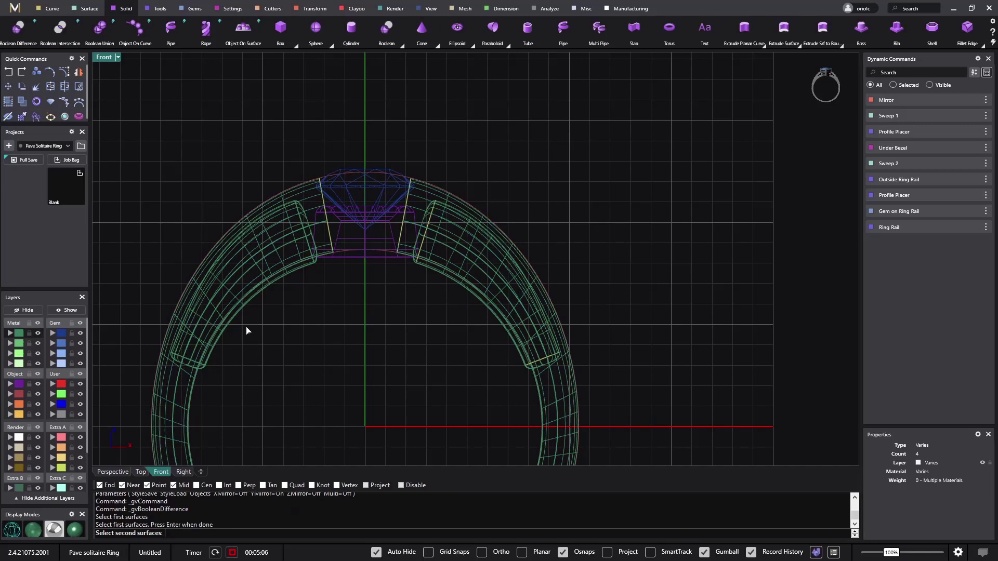
{"action": "left_click", "coordinate": [258, 300]}
{"action": "left_click", "coordinate": [470, 300]}
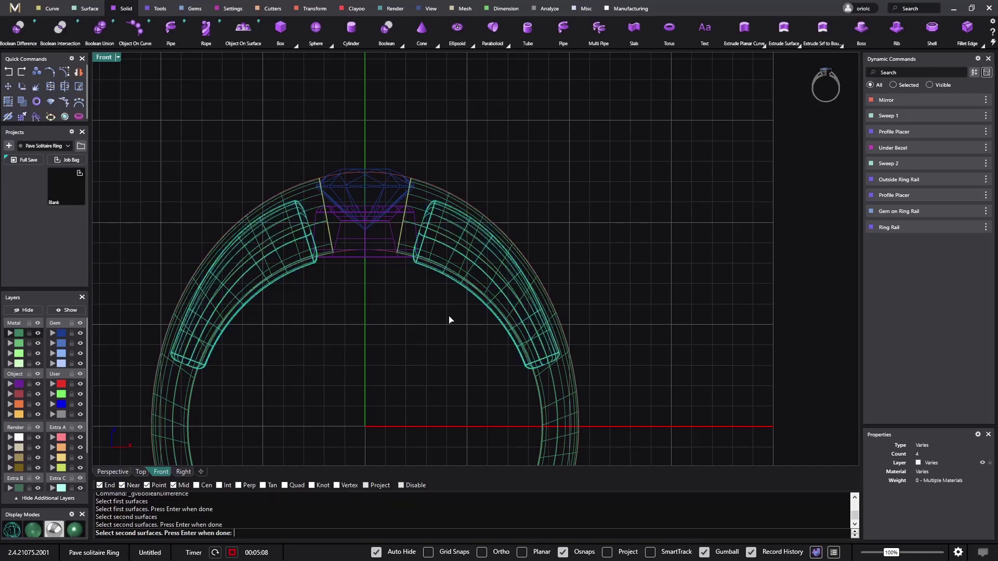
{"action": "key", "text": "Return"}
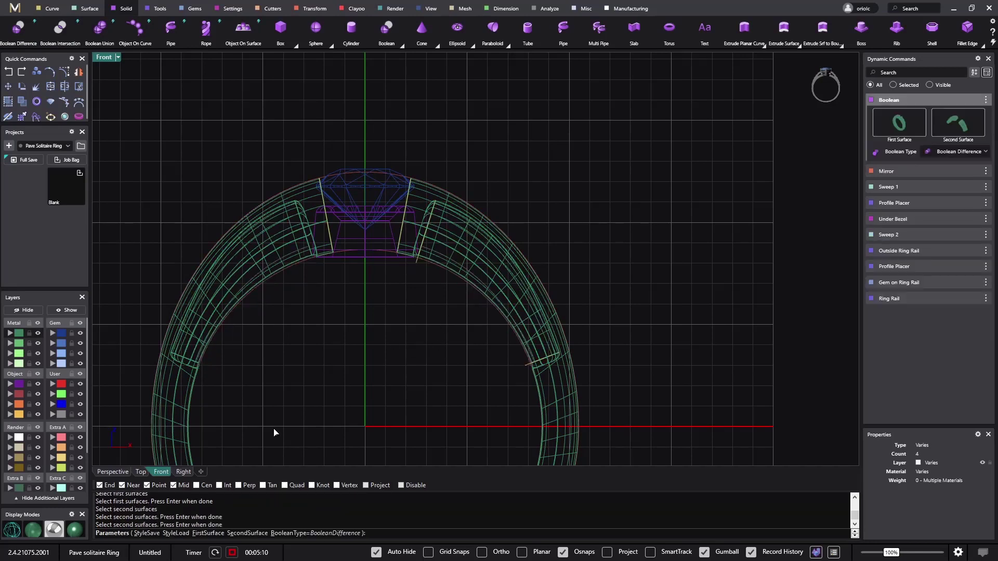
Switch to a shaded Perspective view and orbit to inspect the cut shoulders.
{"action": "left_click", "coordinate": [54, 529]}
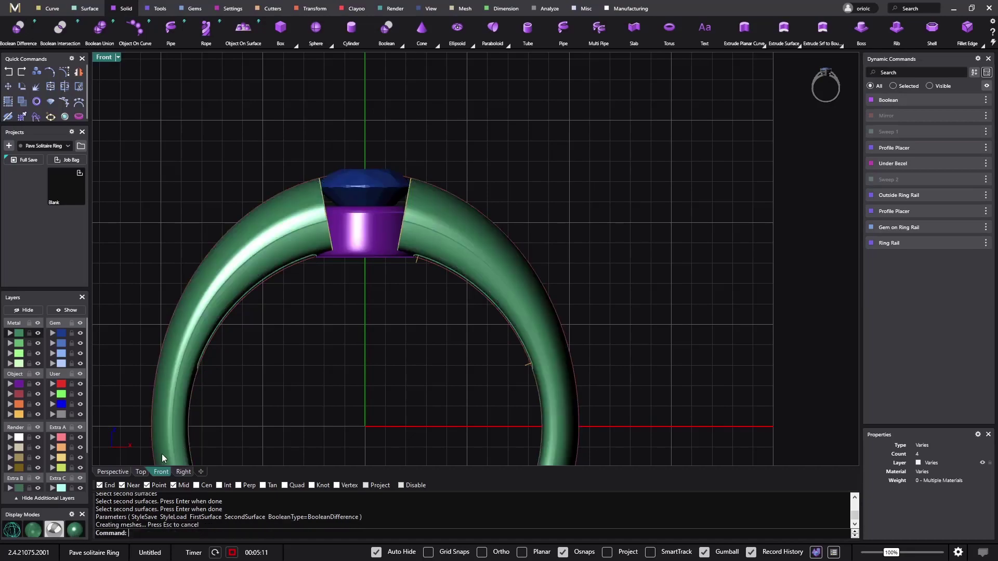
{"action": "left_click", "coordinate": [110, 472]}
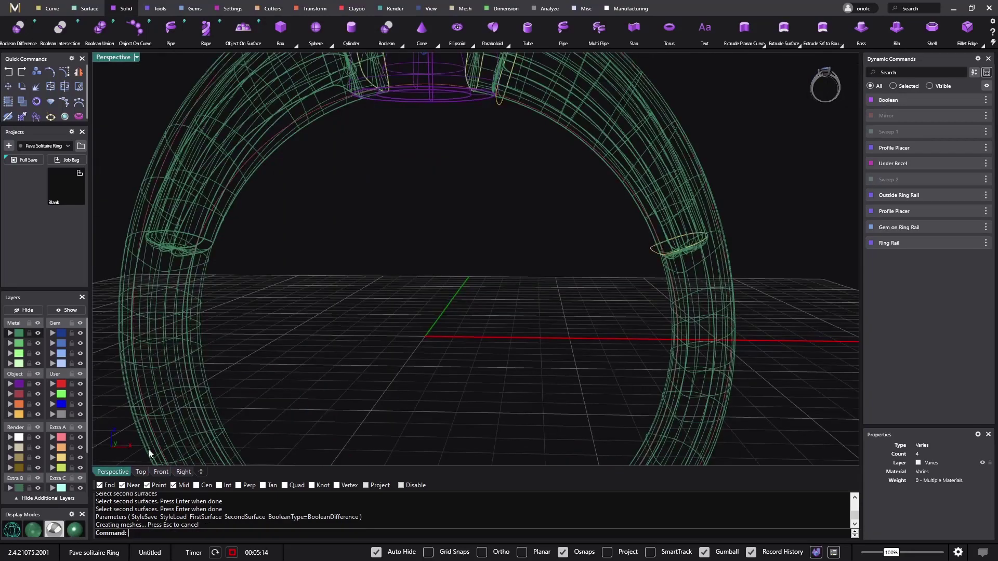
{"action": "right_click_drag", "start_coordinate": [309, 324], "coordinate": [282, 287]}
{"action": "left_click", "coordinate": [73, 530]}
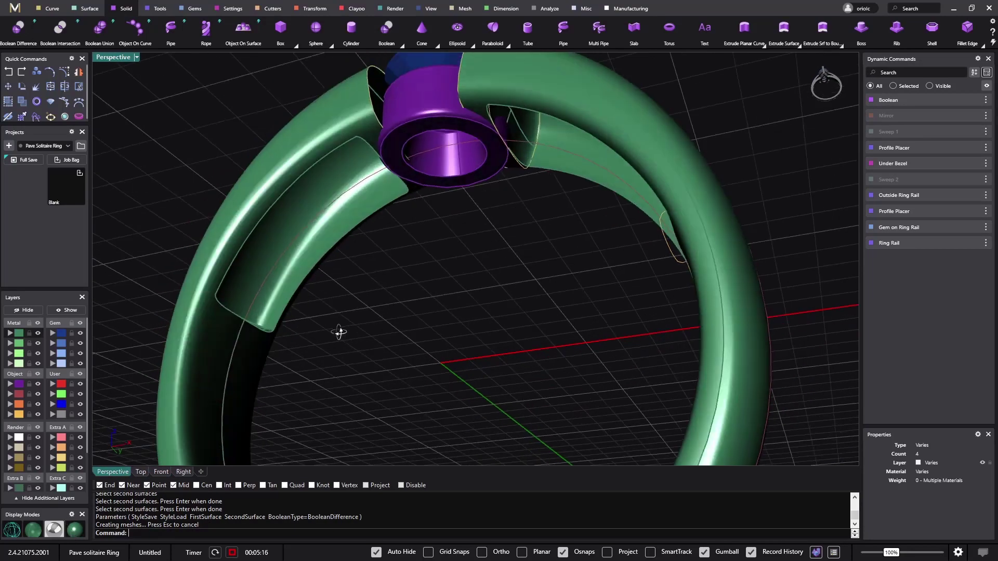
{"action": "mouse_move", "coordinate": [338, 329]}
{"action": "right_mouse_down"}
{"action": "mouse_move", "coordinate": [281, 312]}
{"action": "mouse_move", "coordinate": [272, 344]}
{"action": "mouse_move", "coordinate": [291, 365]}
{"action": "right_mouse_up"}
{"action": "scroll", "coordinate": [291, 365], "scroll_direction": "down", "scroll_amount": 5}
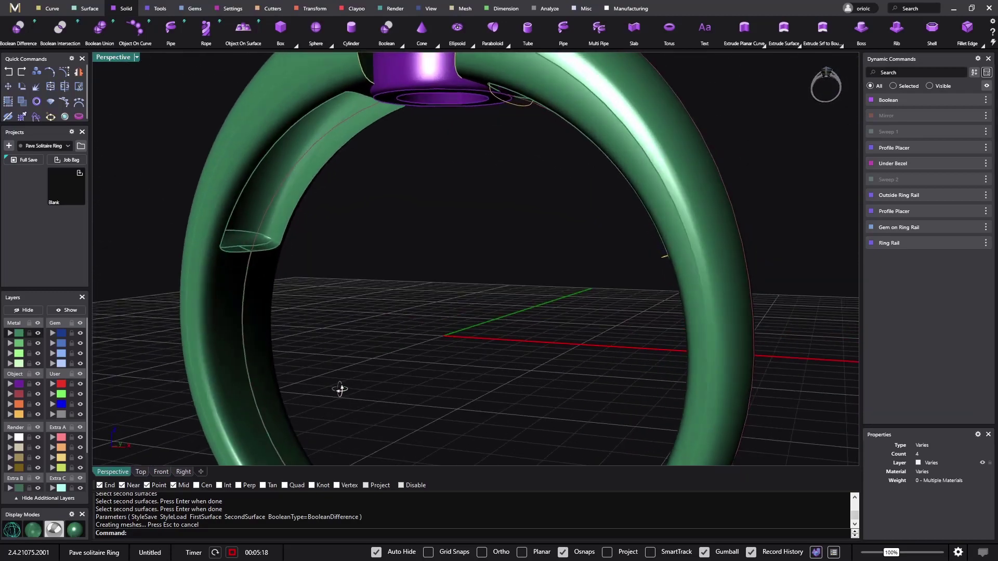
{"action": "right_click_drag", "start_coordinate": [338, 390], "coordinate": [535, 294]}
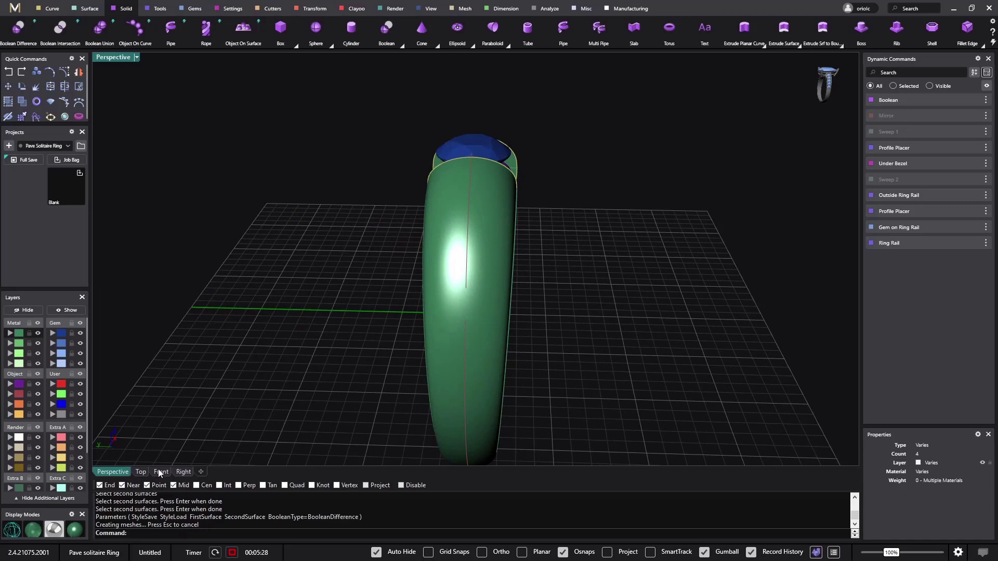
In Top view, start a Smart Curve with horizontal symmetry, closed on, and snaps off.
{"action": "left_click", "coordinate": [141, 471]}
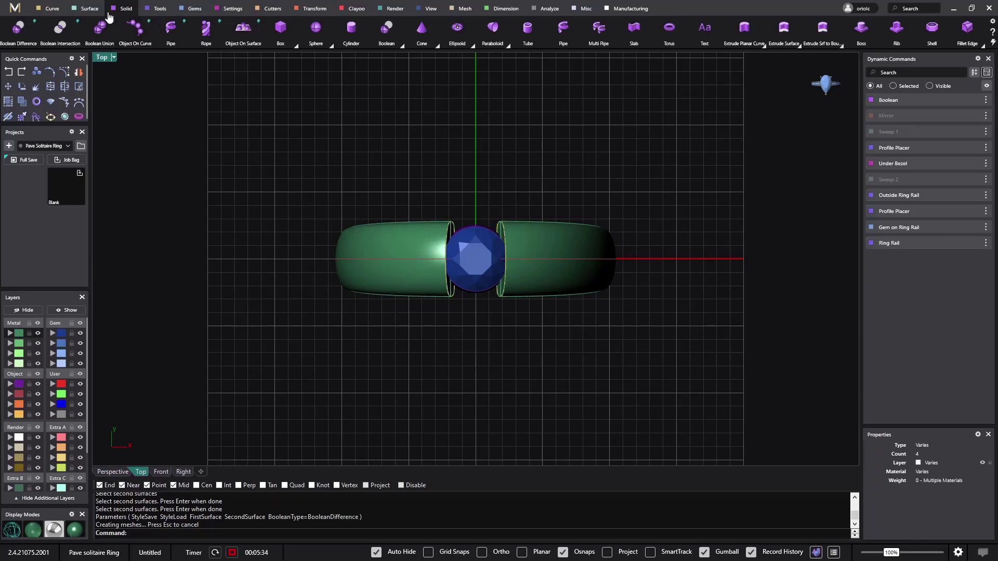
{"action": "left_click", "coordinate": [52, 8]}
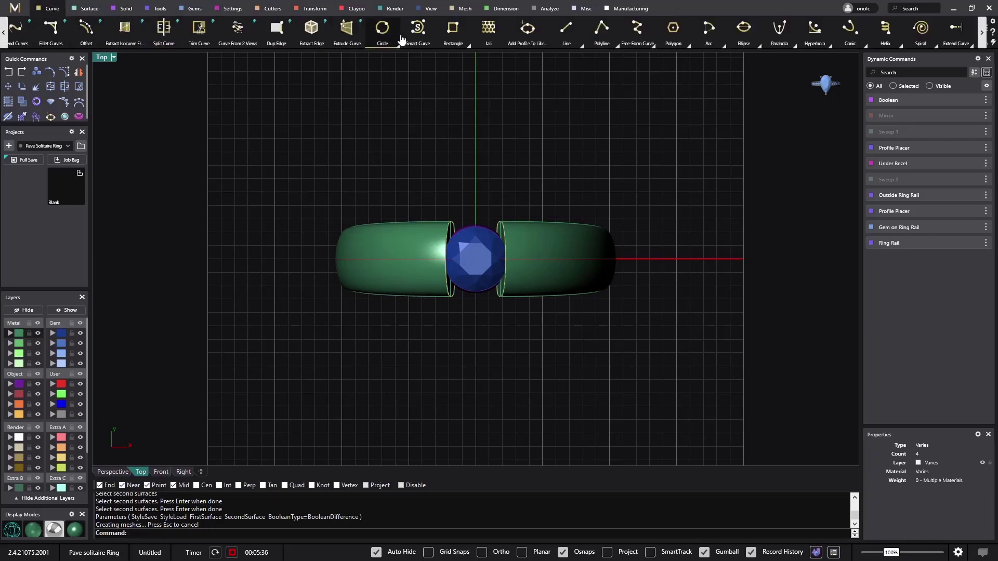
{"action": "mouse_move", "coordinate": [453, 40]}
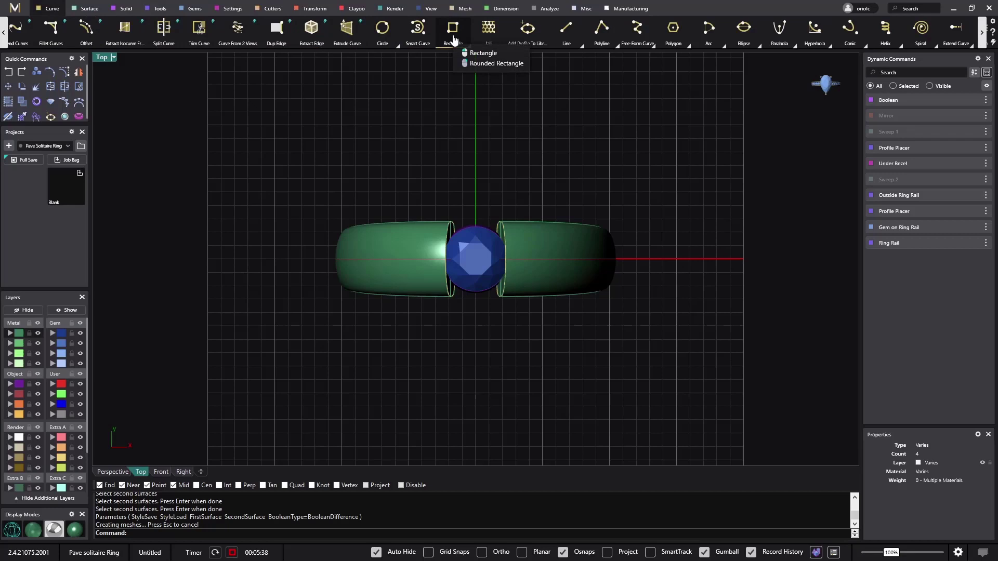
{"action": "left_click", "coordinate": [417, 29]}
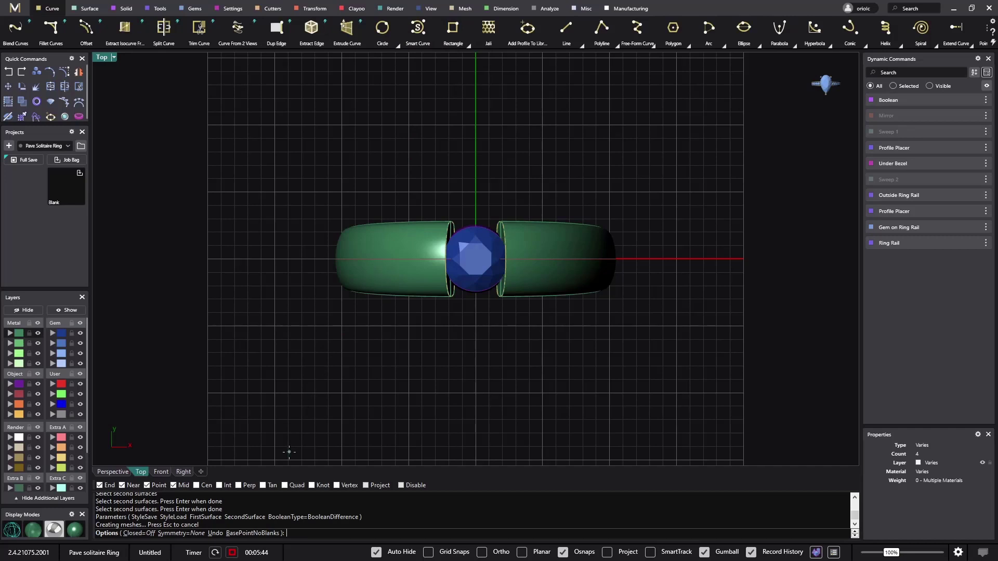
{"action": "left_click", "coordinate": [183, 534]}
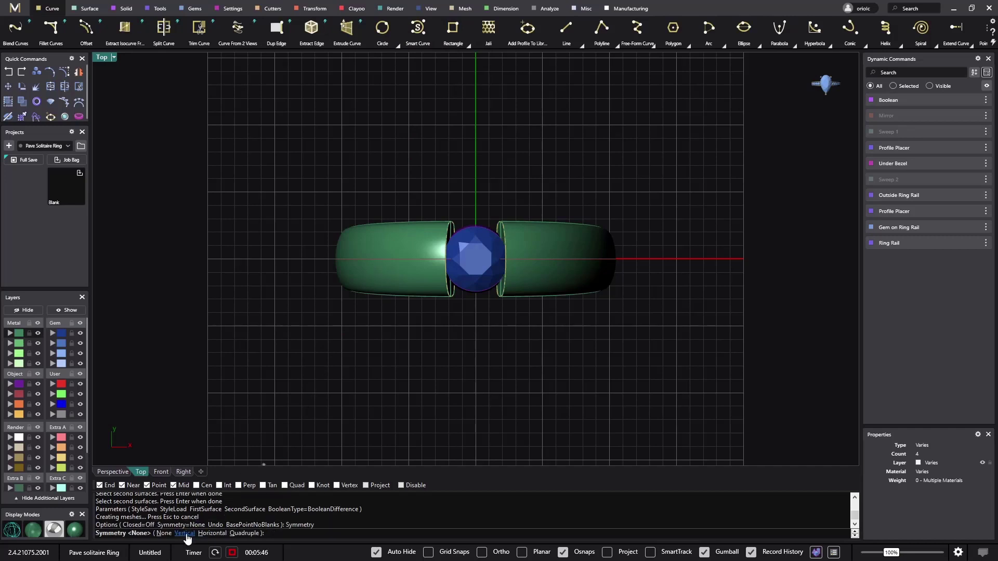
{"action": "left_click", "coordinate": [211, 534]}
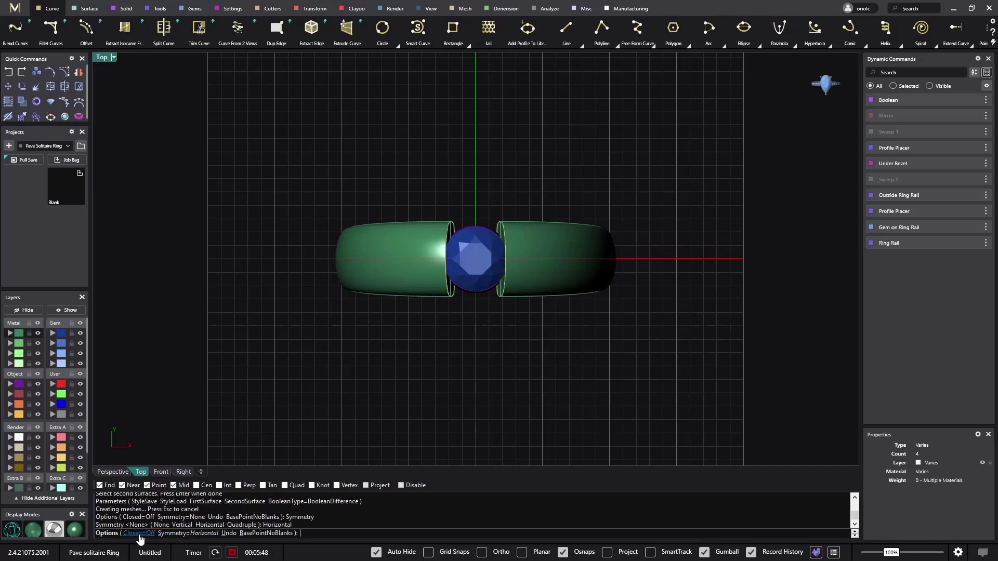
{"action": "left_click", "coordinate": [136, 534]}
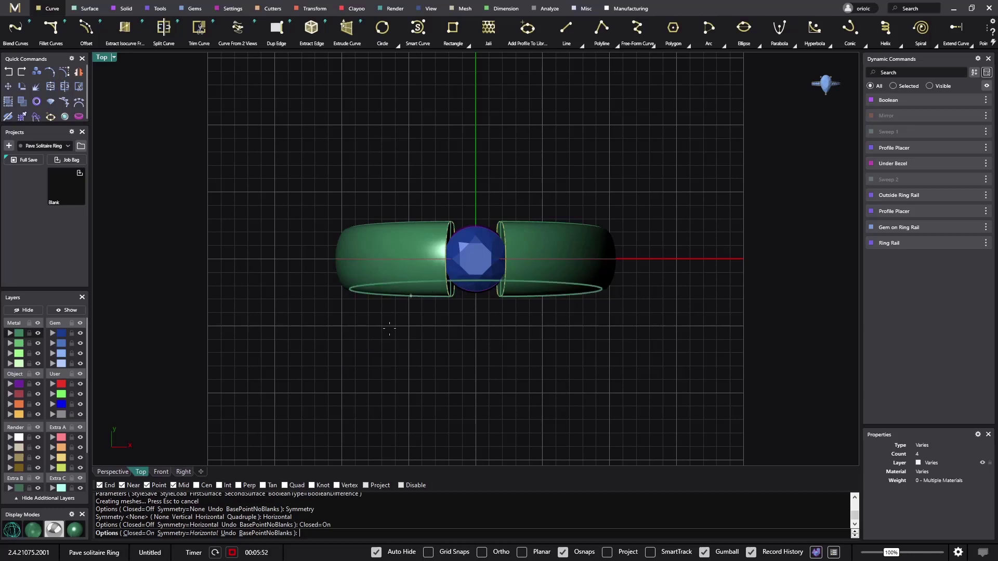
{"action": "left_click", "coordinate": [401, 485]}
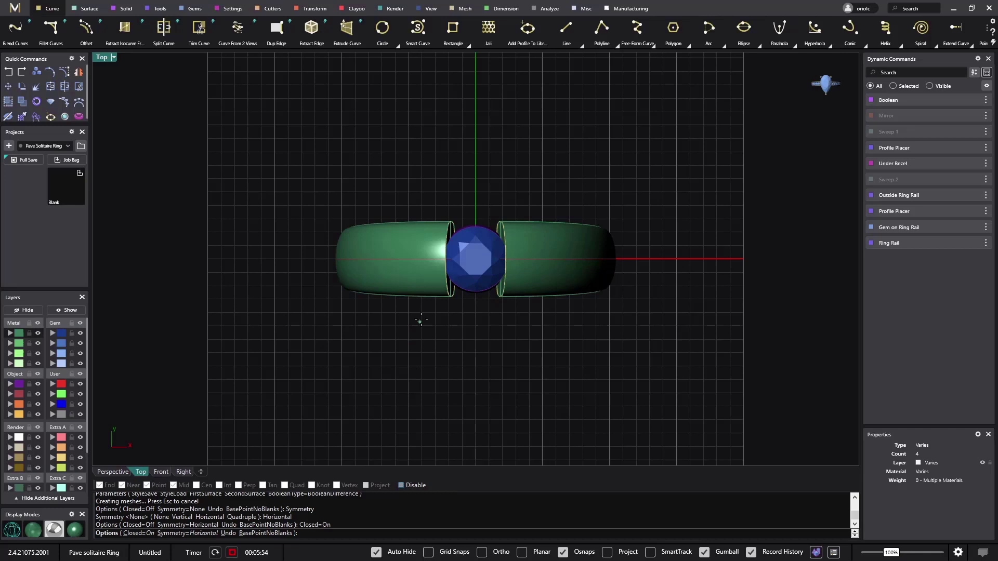
Trace the five-point outline over the left shoulder and select it with the band.
{"action": "left_click", "coordinate": [439, 259]}
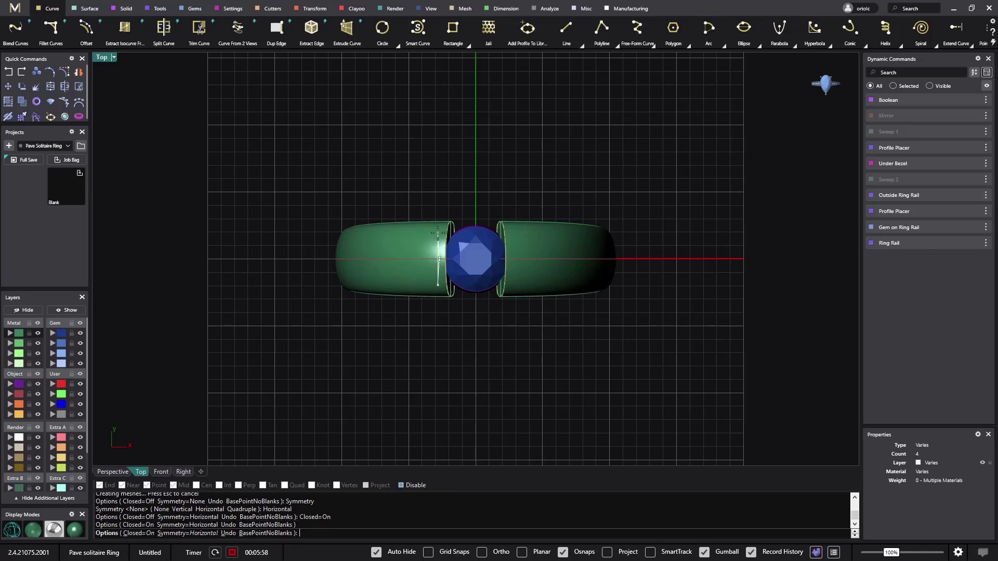
{"action": "left_click", "coordinate": [438, 231]}
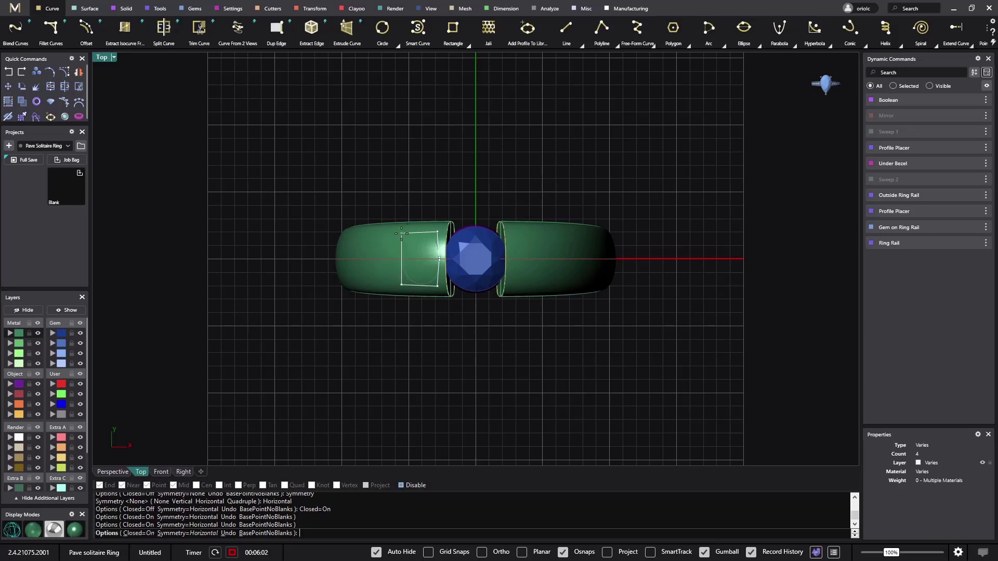
{"action": "left_click", "coordinate": [401, 233]}
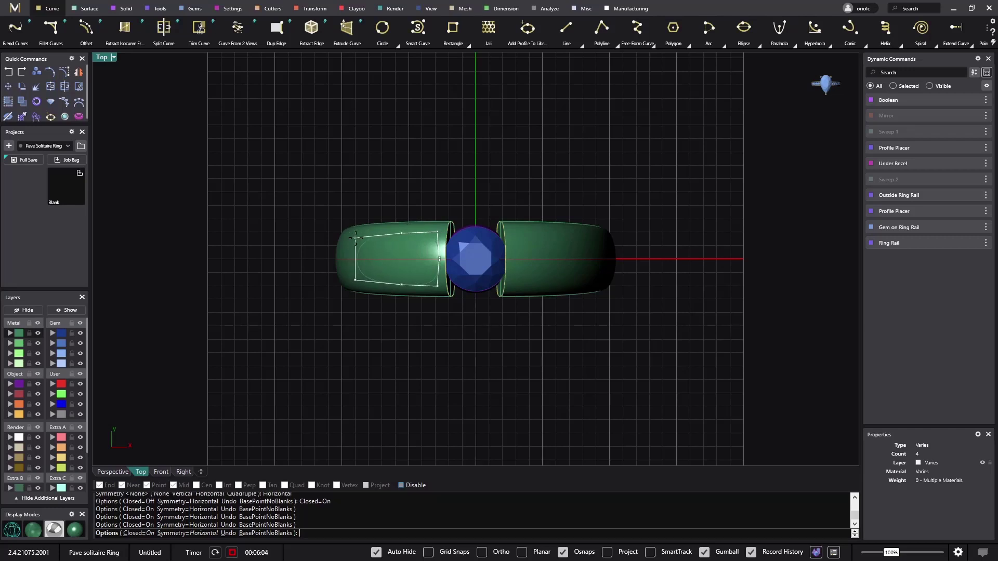
{"action": "left_click", "coordinate": [354, 237]}
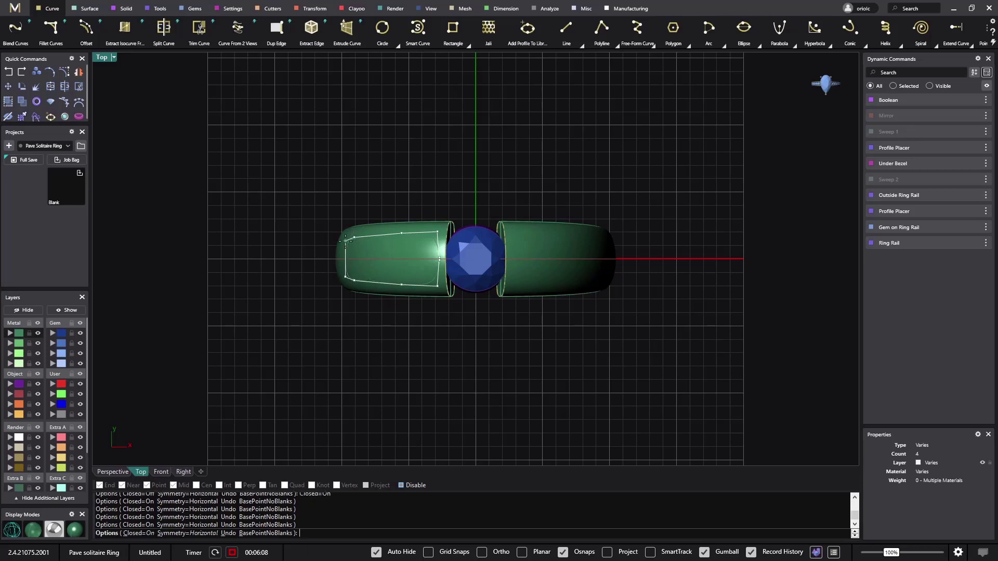
{"action": "left_click", "coordinate": [344, 241]}
{"action": "key", "text": "Escape"}
{"action": "left_click_drag", "start_coordinate": [409, 363], "coordinate": [382, 275]}
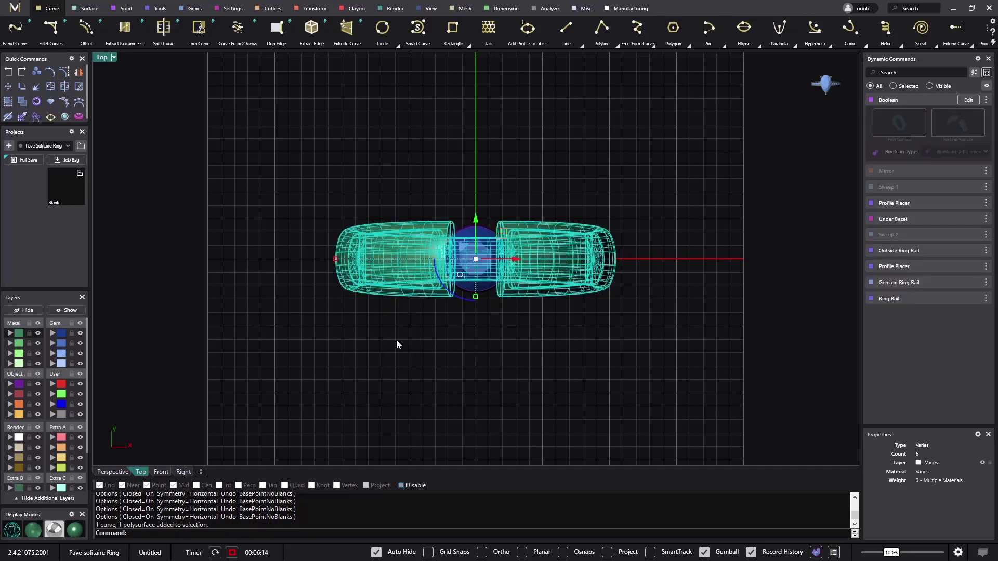
Project the shoulder outline onto the ring band's surface.
{"action": "type", "text": "Project"}
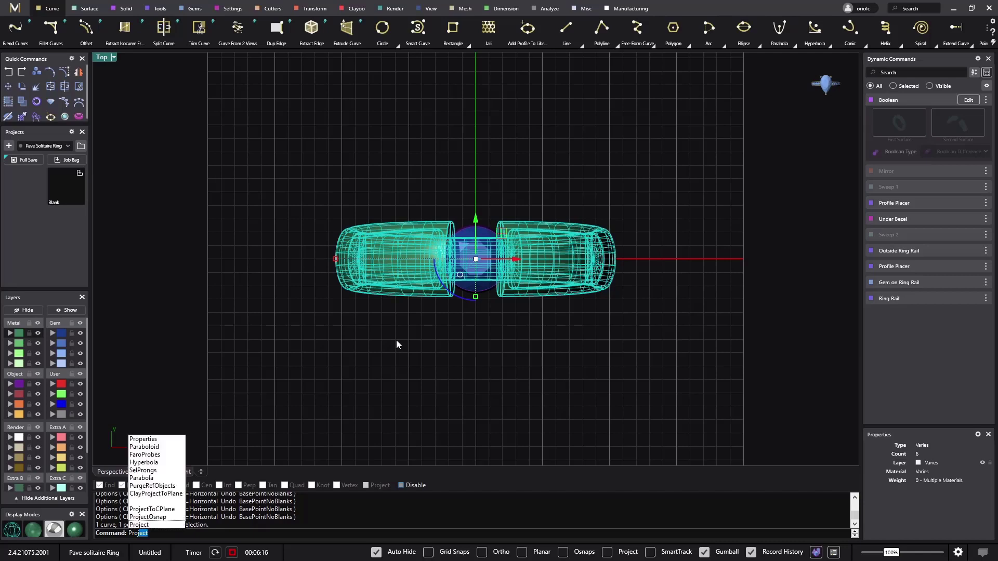
{"action": "key", "text": "Return"}
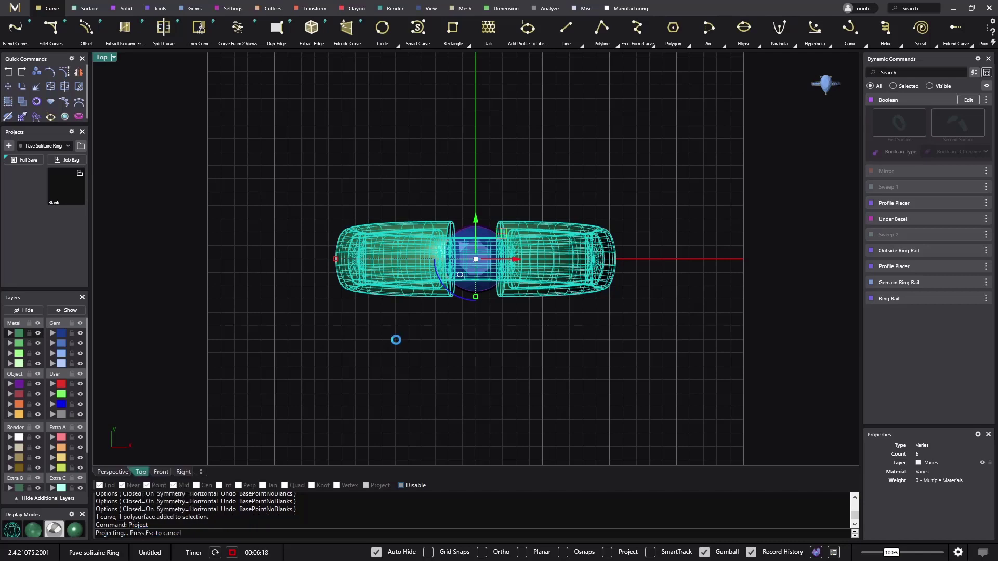
{"action": "left_click", "coordinate": [112, 472]}
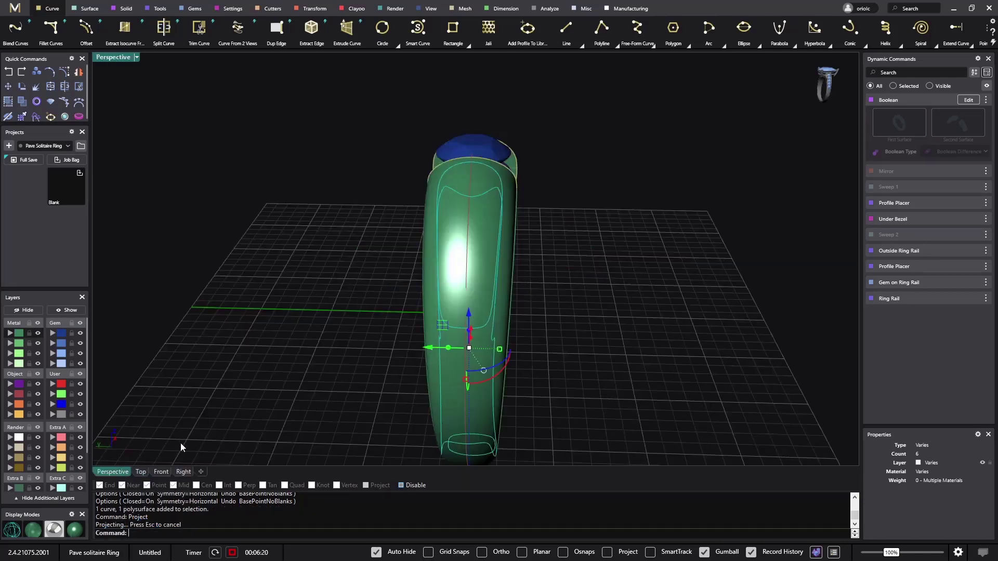
{"action": "right_click_drag", "start_coordinate": [364, 364], "coordinate": [358, 156]}
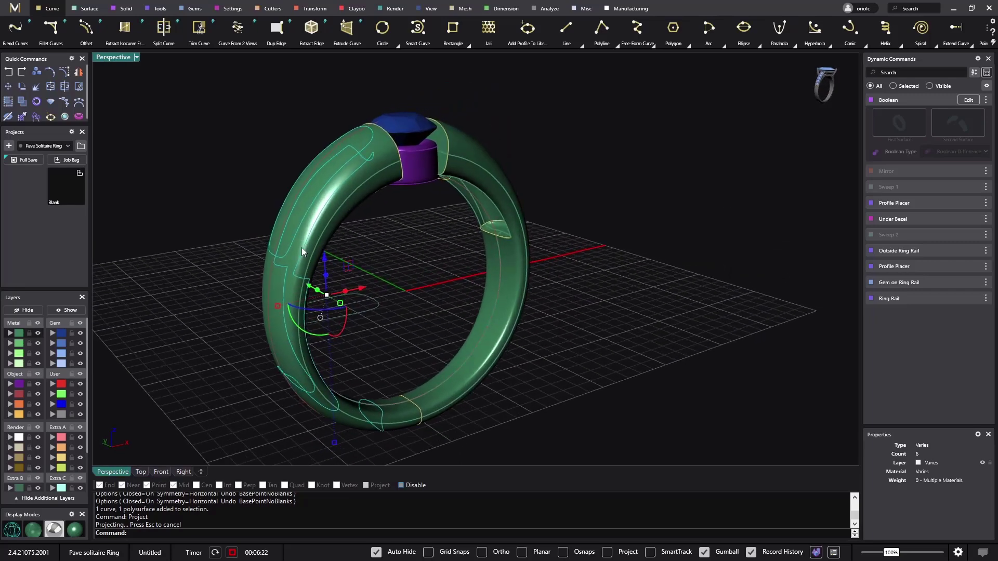
Delete the leftover construction objects and reselect the projected shoulder curve.
{"action": "left_click", "coordinate": [369, 146], "text": "ctrl"}
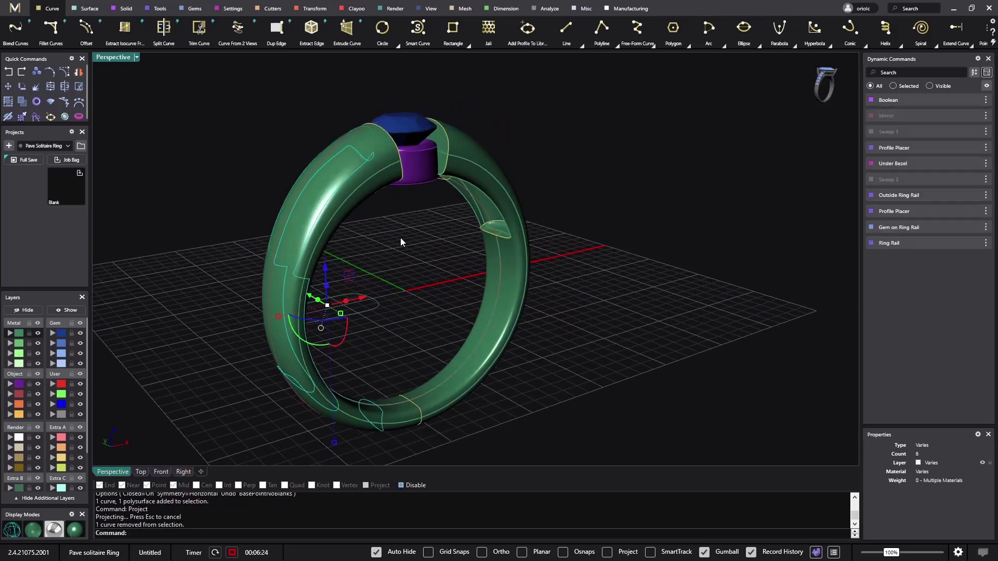
{"action": "right_click_drag", "start_coordinate": [400, 238], "coordinate": [444, 289]}
{"action": "key", "text": "Delete"}
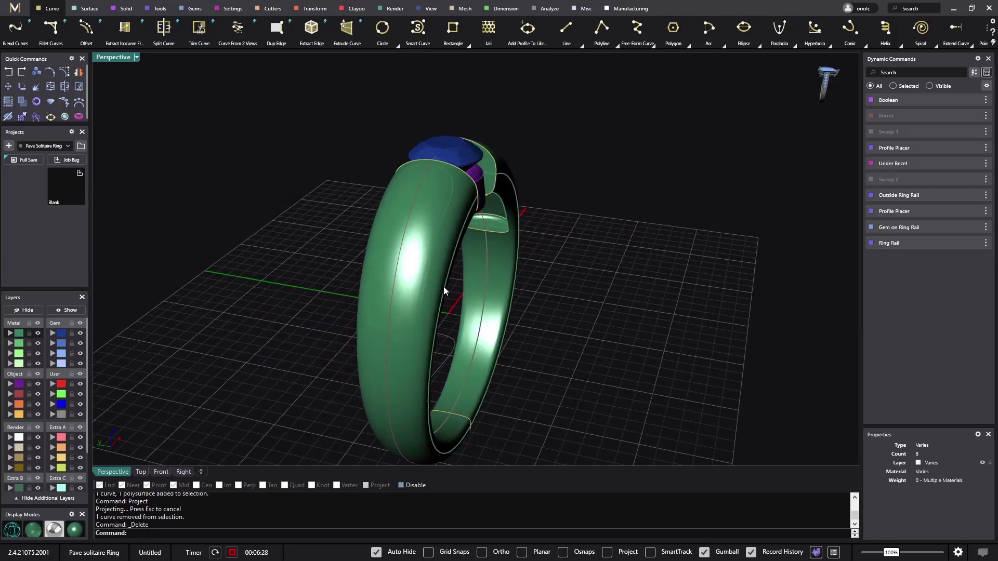
{"action": "left_click", "coordinate": [425, 275]}
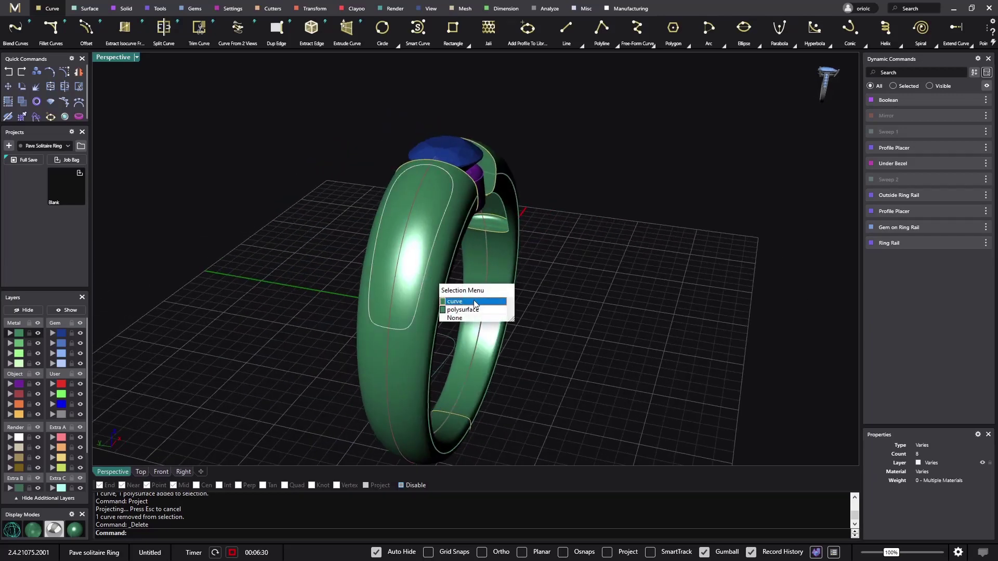
{"action": "left_click", "coordinate": [474, 302]}
{"action": "right_click_drag", "start_coordinate": [474, 304], "coordinate": [496, 336]}
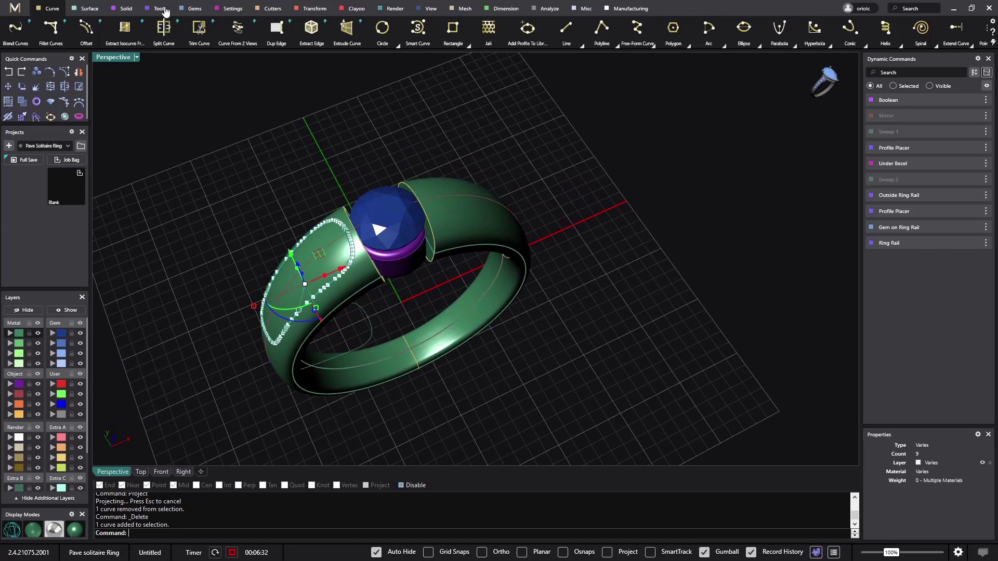
Mirror the projected shoulder outline across the Y axis onto the opposite shoulder.
{"action": "left_click", "coordinate": [311, 8]}
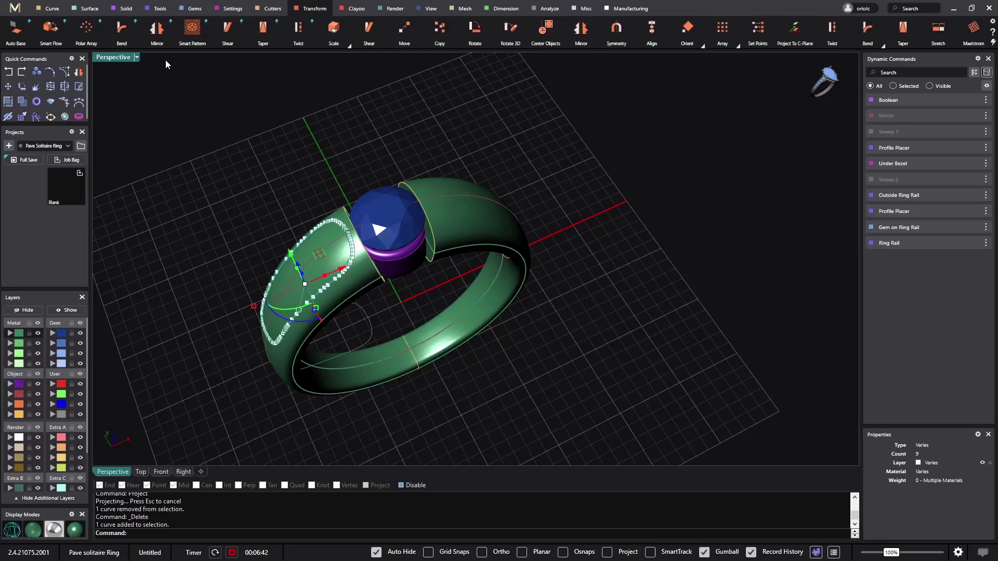
{"action": "left_click", "coordinate": [157, 29]}
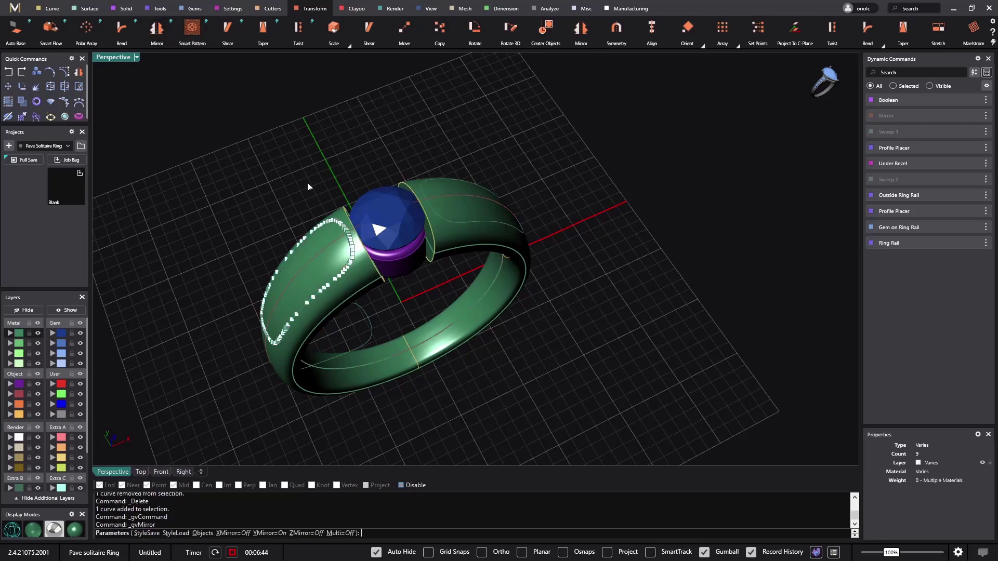
{"action": "right_click", "coordinate": [499, 388]}
{"action": "right_click_drag", "start_coordinate": [561, 382], "coordinate": [416, 372]}
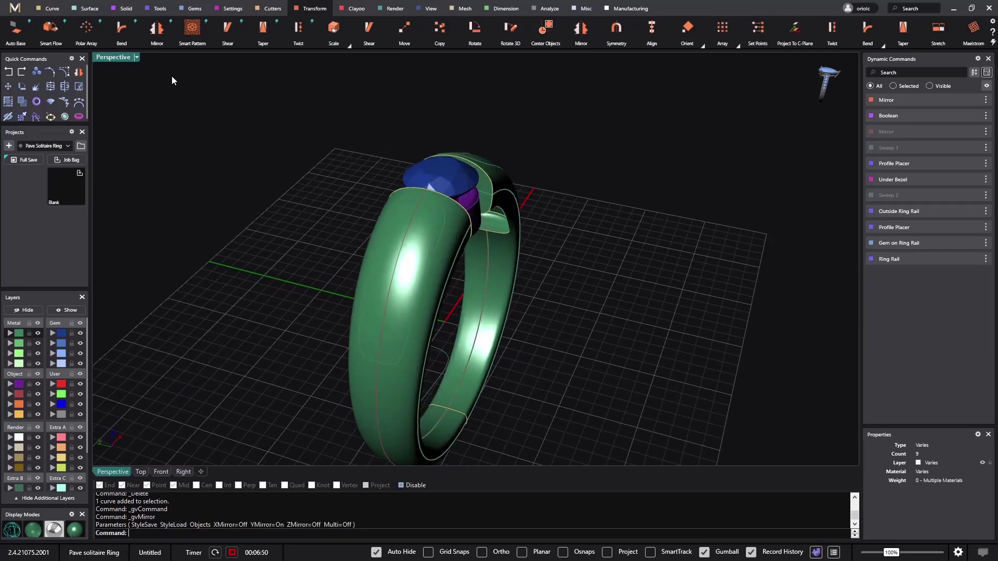
Pull Push the first shoulder outline into the band at a depth of -0.3.
{"action": "left_click", "coordinate": [96, 10]}
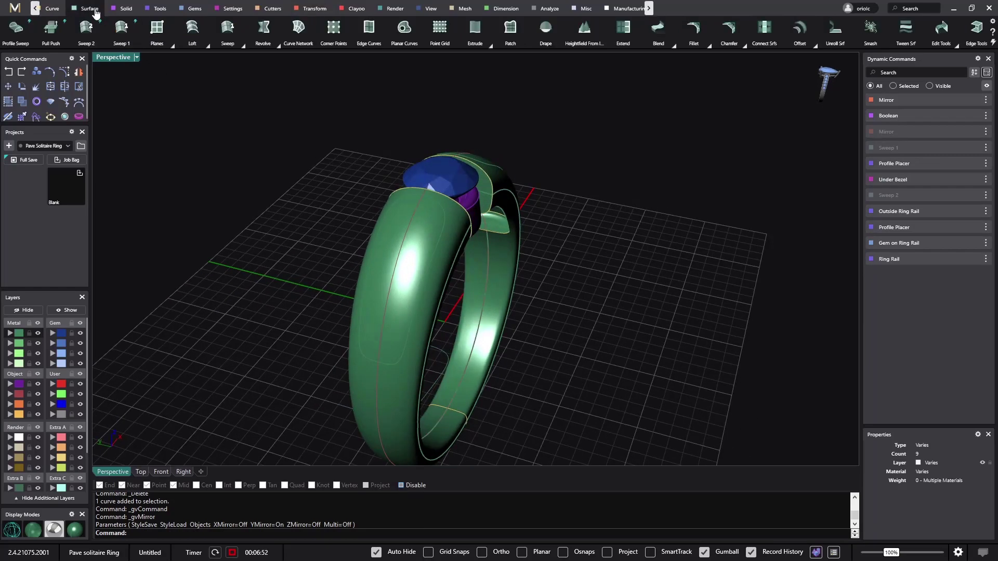
{"action": "left_click", "coordinate": [51, 29]}
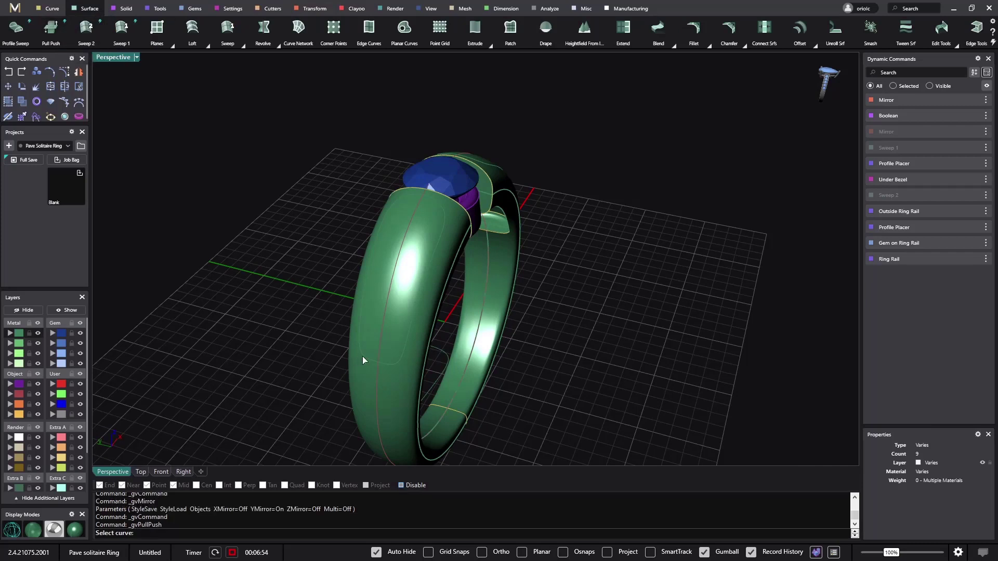
{"action": "left_click", "coordinate": [407, 356]}
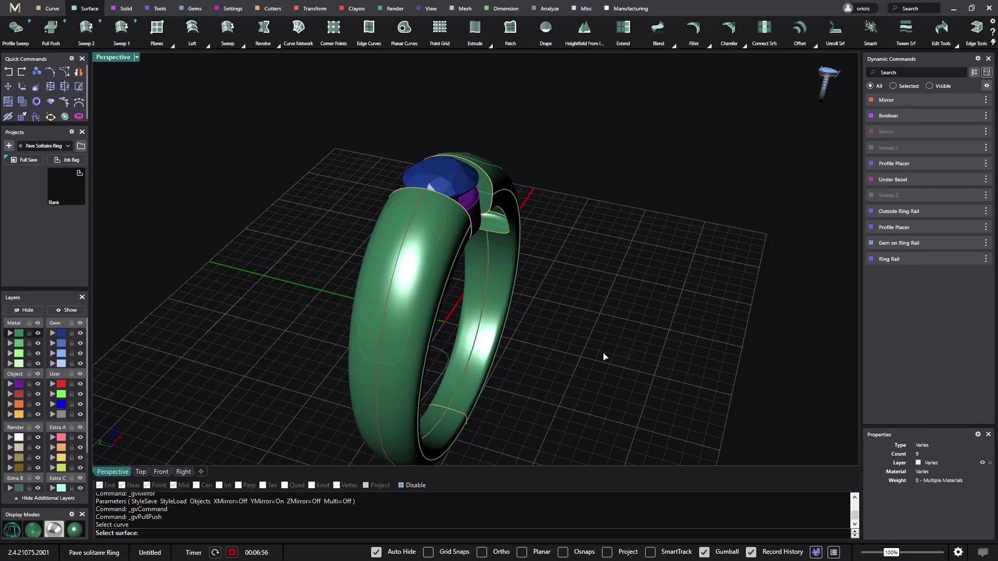
{"action": "left_click", "coordinate": [401, 304]}
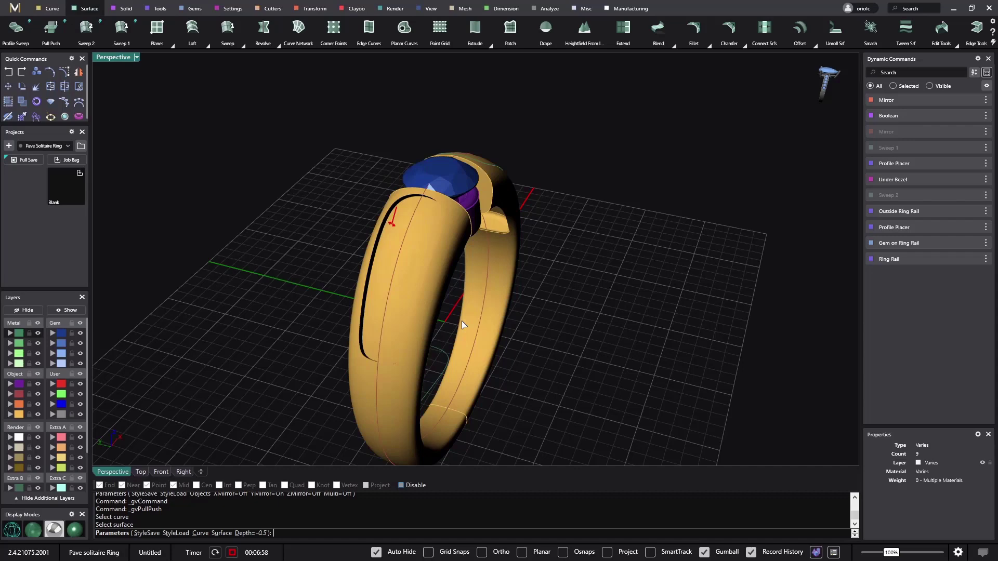
{"action": "right_click_drag", "start_coordinate": [465, 324], "coordinate": [566, 322]}
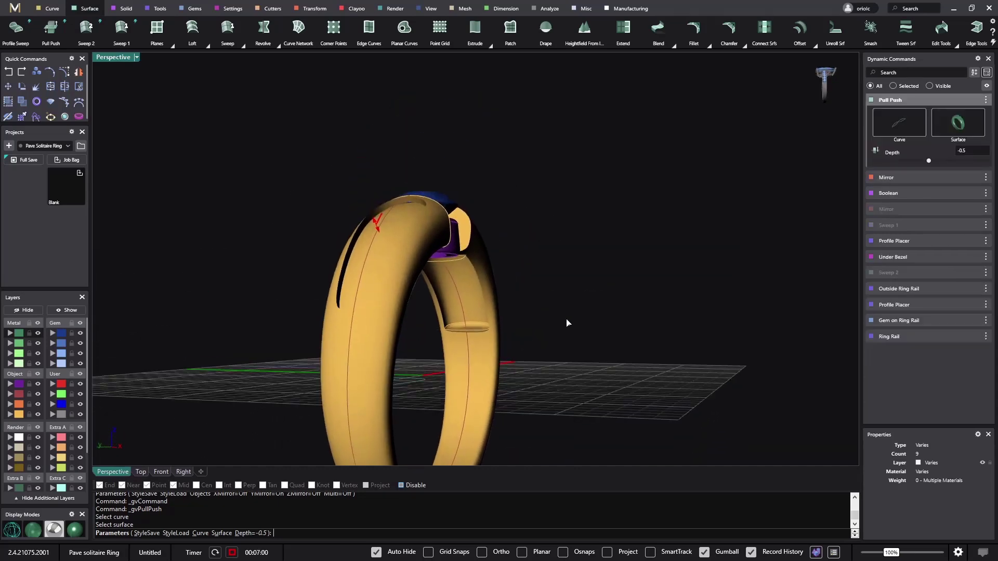
{"action": "left_click", "coordinate": [969, 152]}
{"action": "type", "text": "-0.3"}
{"action": "key", "text": "Return"}
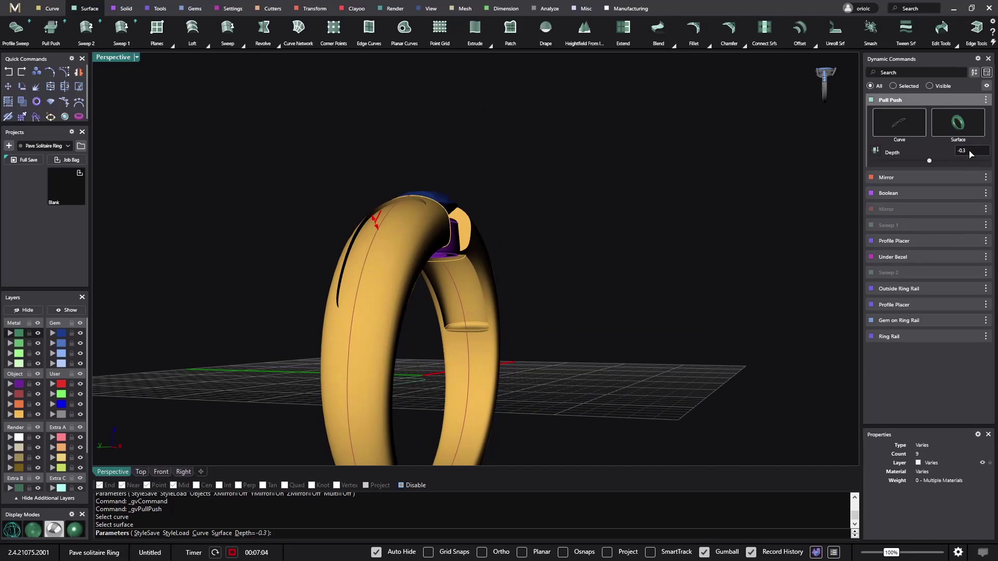
{"action": "key", "text": "Return"}
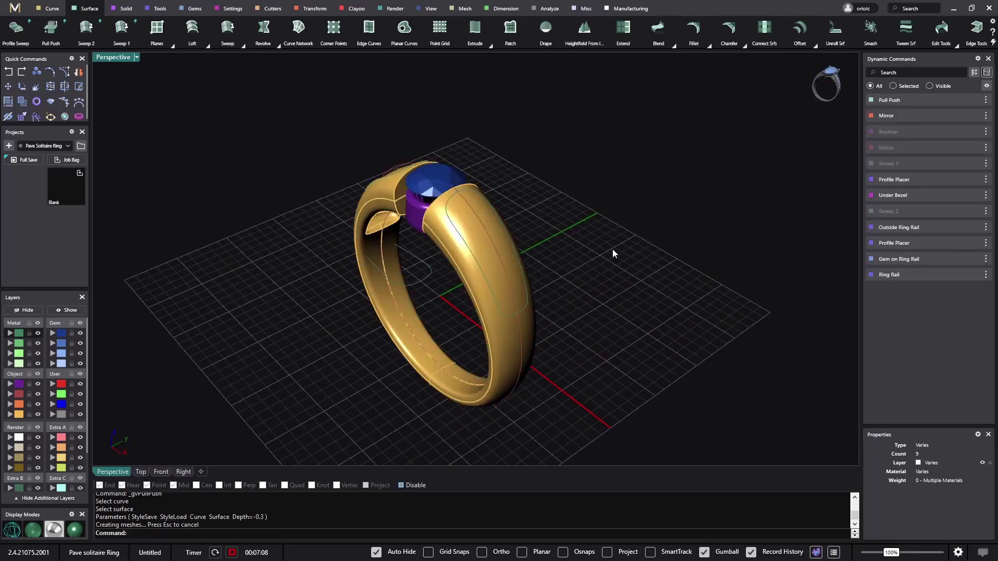
Recess the mirrored outline into the other shoulder at the same -0.3 depth.
{"action": "right_click", "coordinate": [556, 308]}
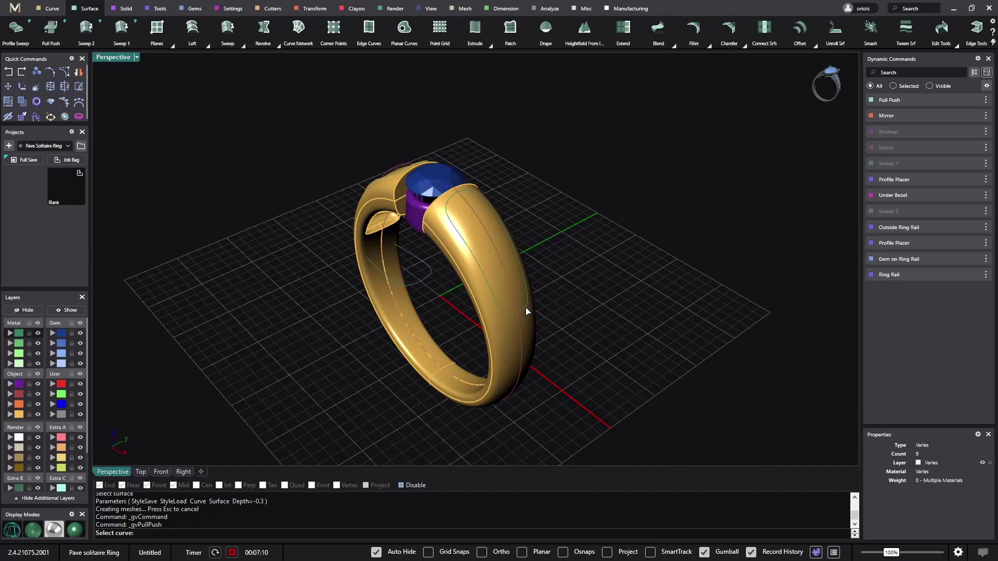
{"action": "left_click", "coordinate": [525, 309]}
{"action": "left_click", "coordinate": [572, 334]}
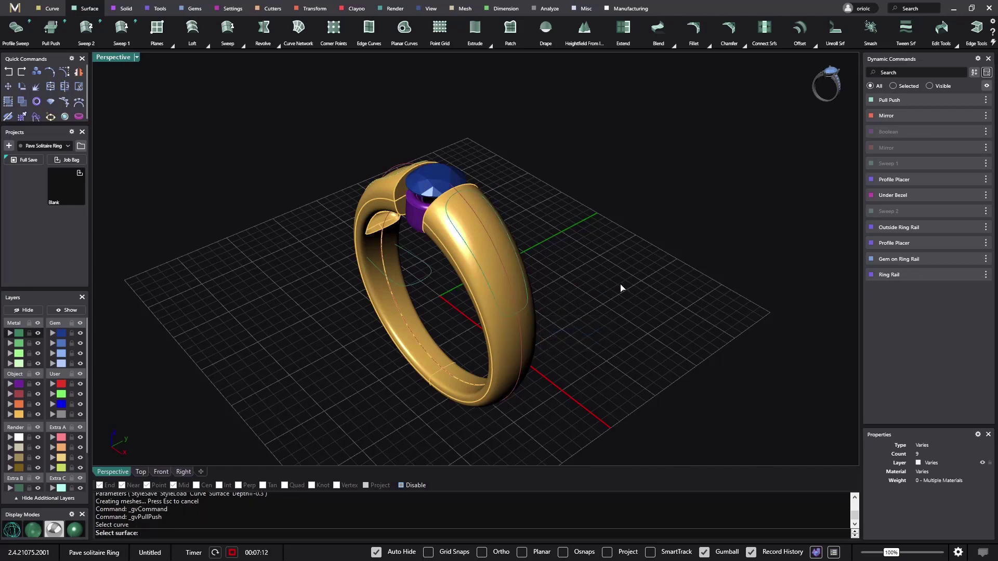
{"action": "left_click", "coordinate": [520, 279]}
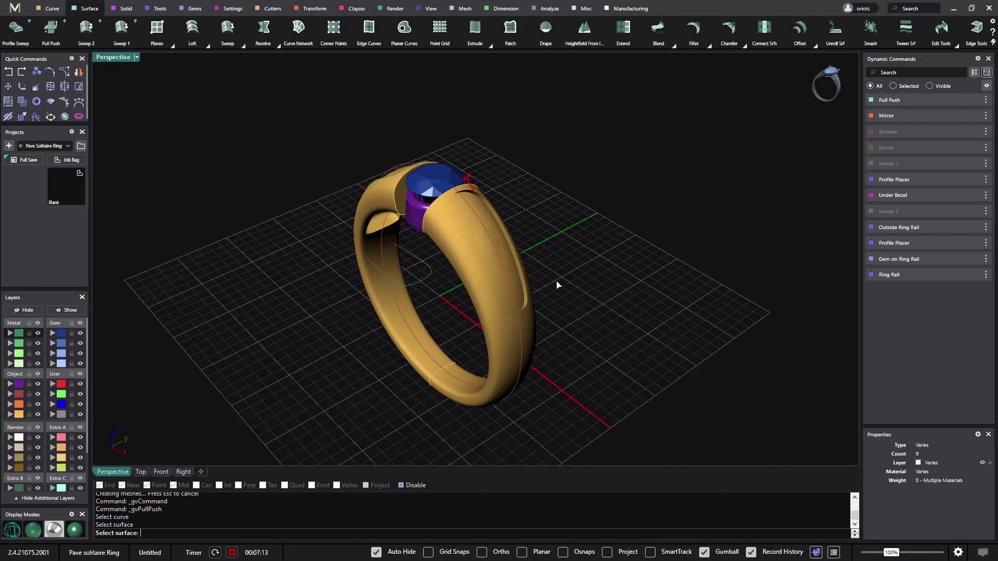
{"action": "left_click", "coordinate": [975, 151]}
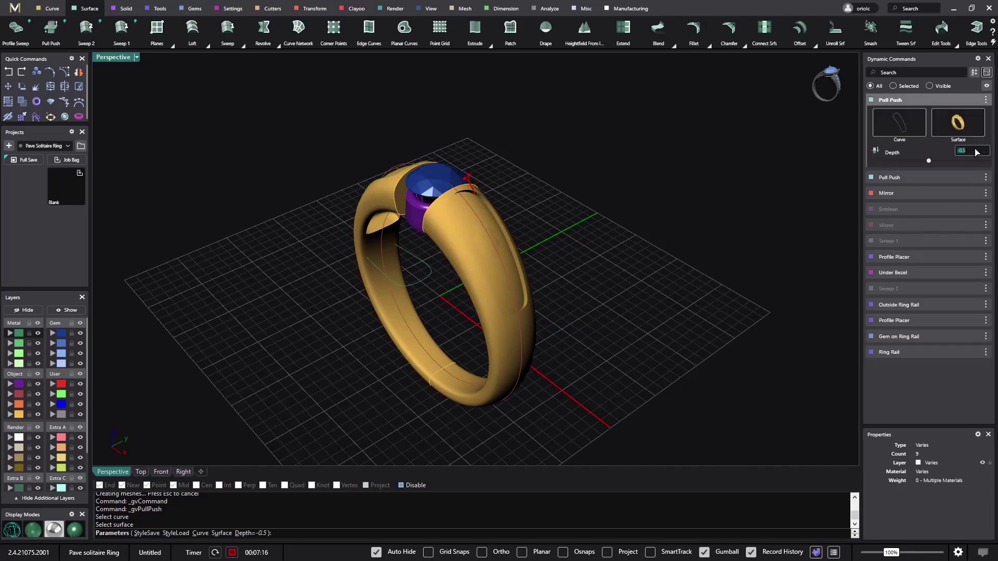
{"action": "type", "text": "-0.3"}
{"action": "key", "text": "Return"}
{"action": "key", "text": "Return"}
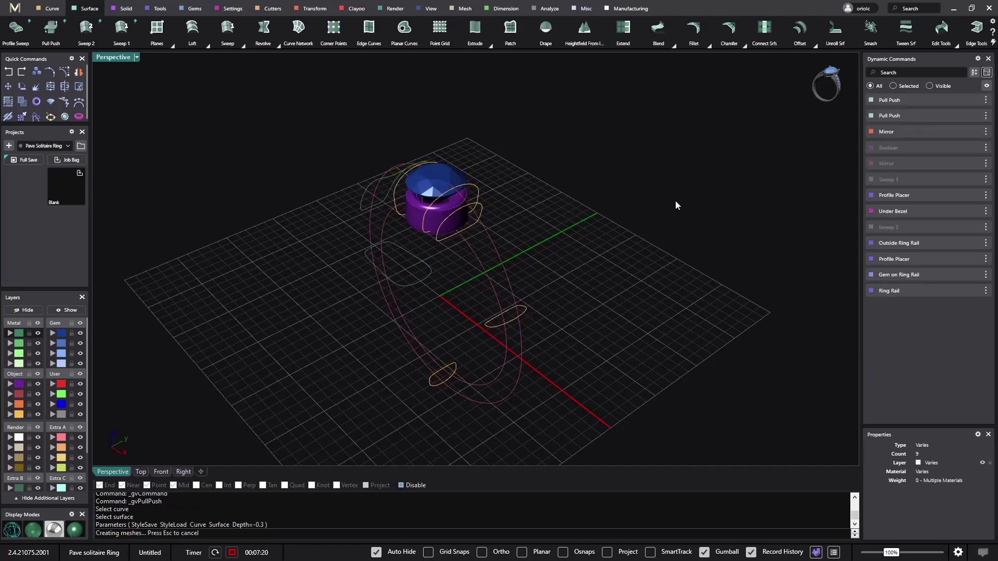
{"action": "right_click_drag", "start_coordinate": [597, 236], "coordinate": [592, 258]}
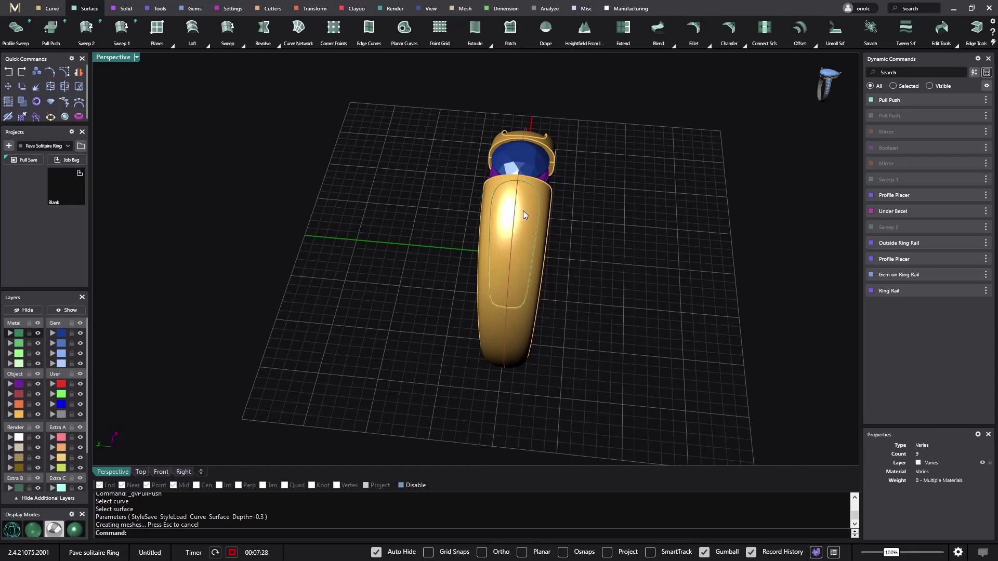
Extract the recessed shoulder bed with ExtractSrf and select the new surface.
{"action": "type", "text": "ExtractSrf"}
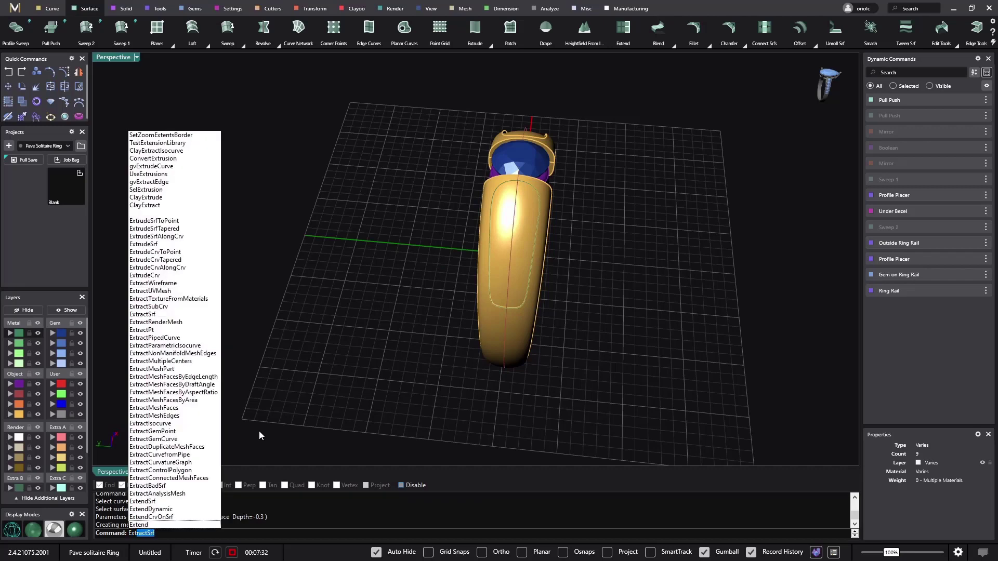
{"action": "key", "text": "Return"}
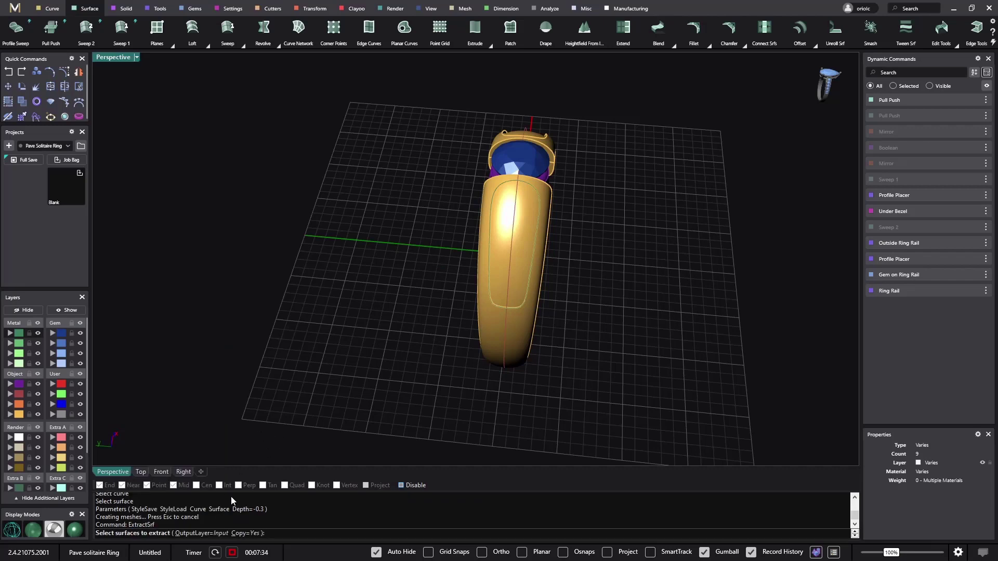
{"action": "left_click", "coordinate": [520, 247]}
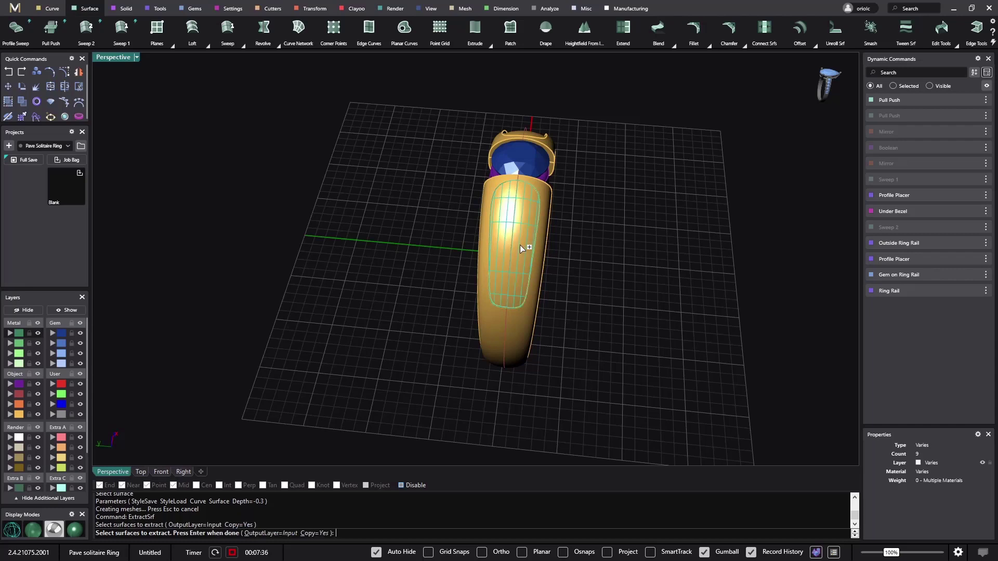
{"action": "key", "text": "Return"}
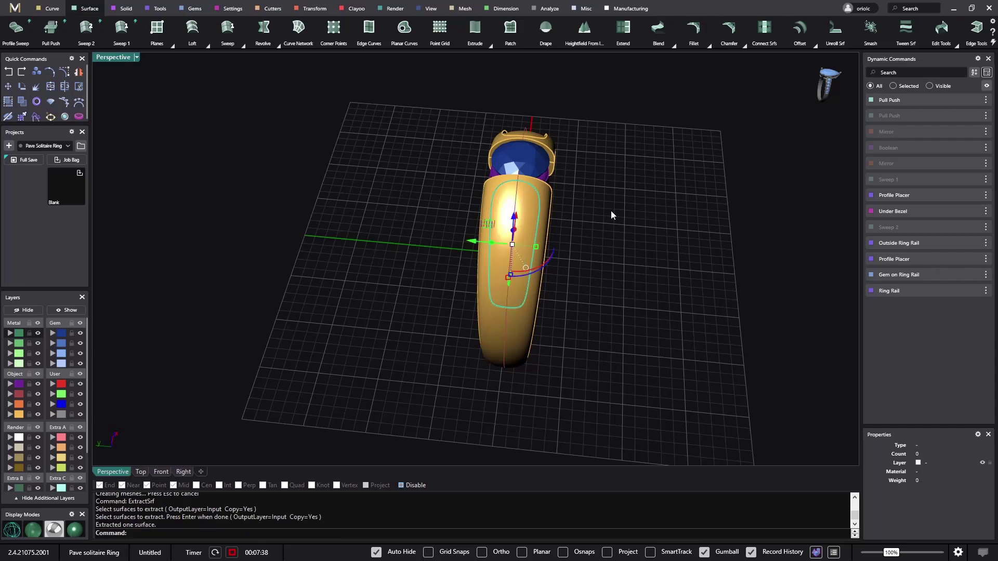
{"action": "left_click", "coordinate": [526, 224]}
{"action": "left_click", "coordinate": [551, 252]}
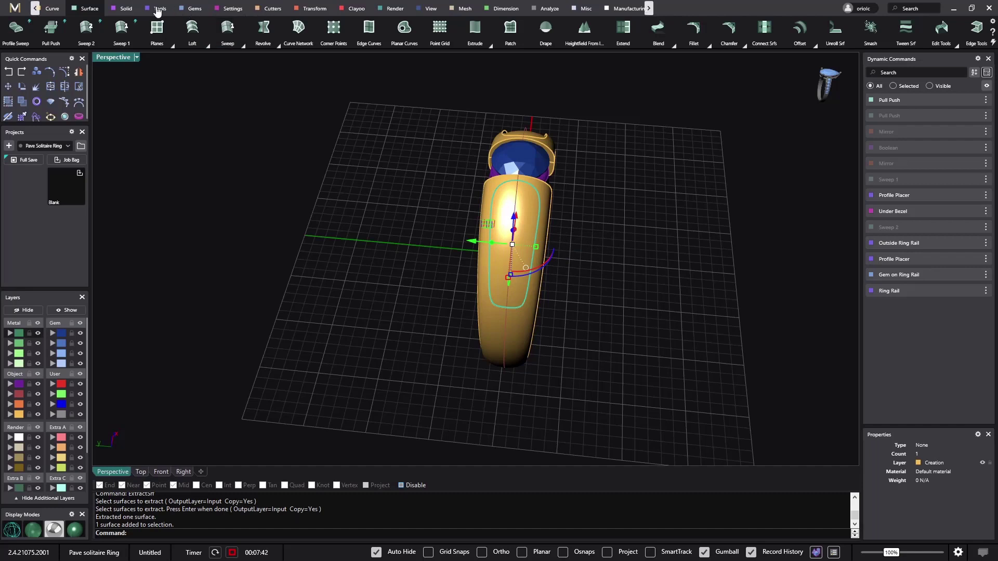
Start a Pave layout on the extracted bed with 1.00 mm hex-arranged gems.
{"action": "left_click", "coordinate": [191, 11]}
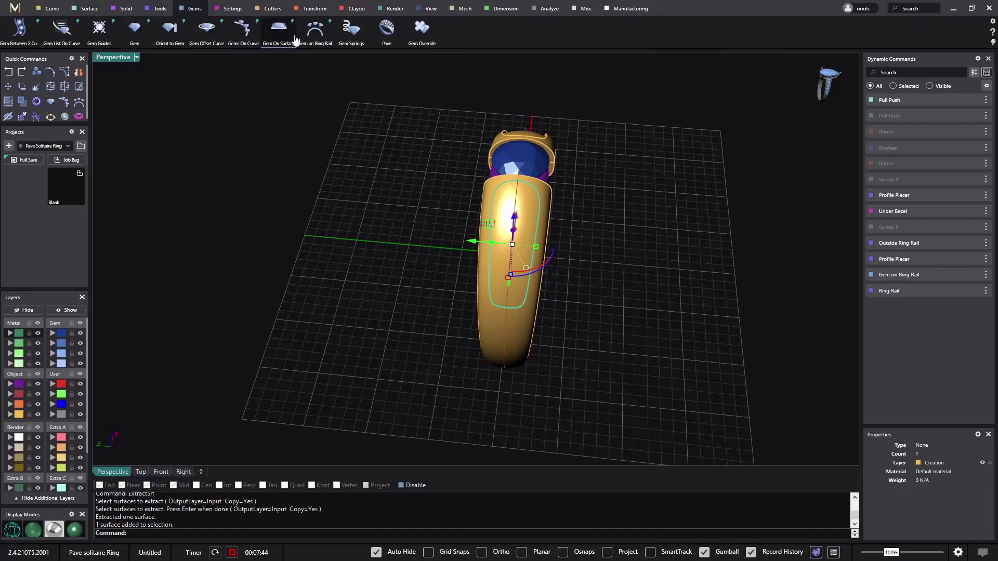
{"action": "left_click", "coordinate": [385, 36]}
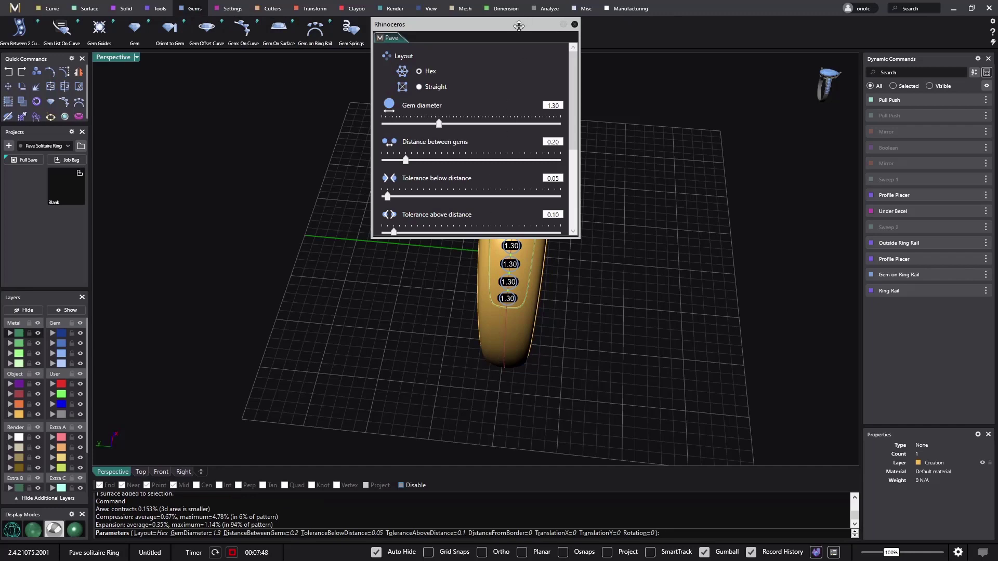
{"action": "left_click_drag", "start_coordinate": [520, 23], "coordinate": [747, 87]}
{"action": "right_click_drag", "start_coordinate": [534, 299], "coordinate": [498, 329], "text": "shift"}
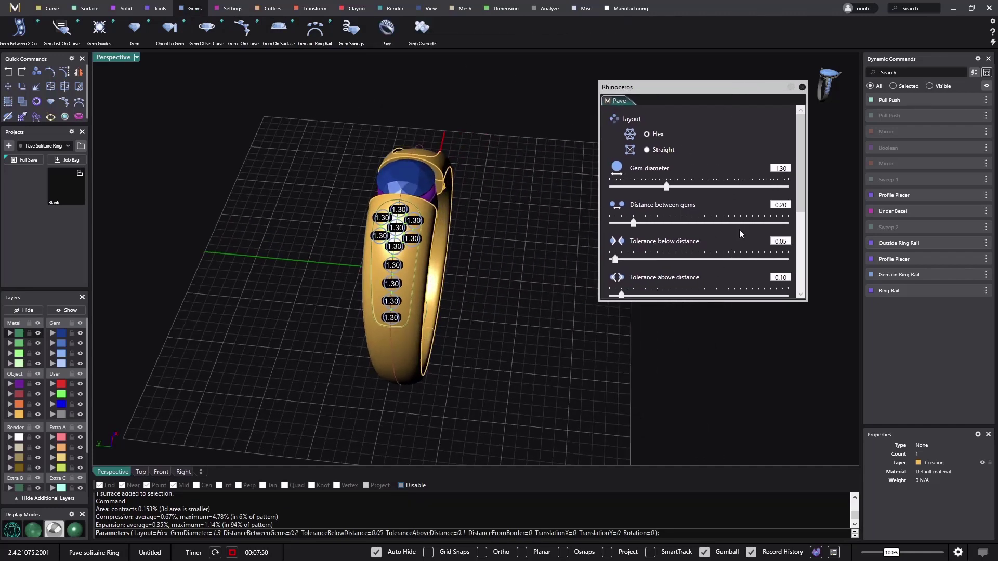
{"action": "double_click", "coordinate": [788, 168]}
{"action": "key", "text": "BackSpace"}
{"action": "key", "text": "Return"}
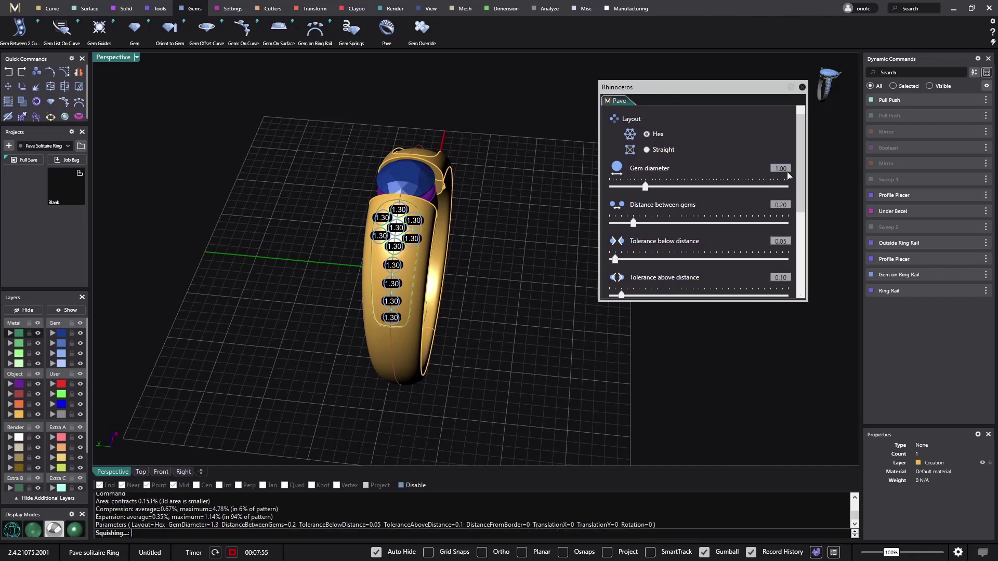
{"action": "right_click_drag", "start_coordinate": [293, 253], "coordinate": [435, 246]}
{"action": "scroll", "coordinate": [415, 255], "scroll_direction": "up", "scroll_amount": 5}
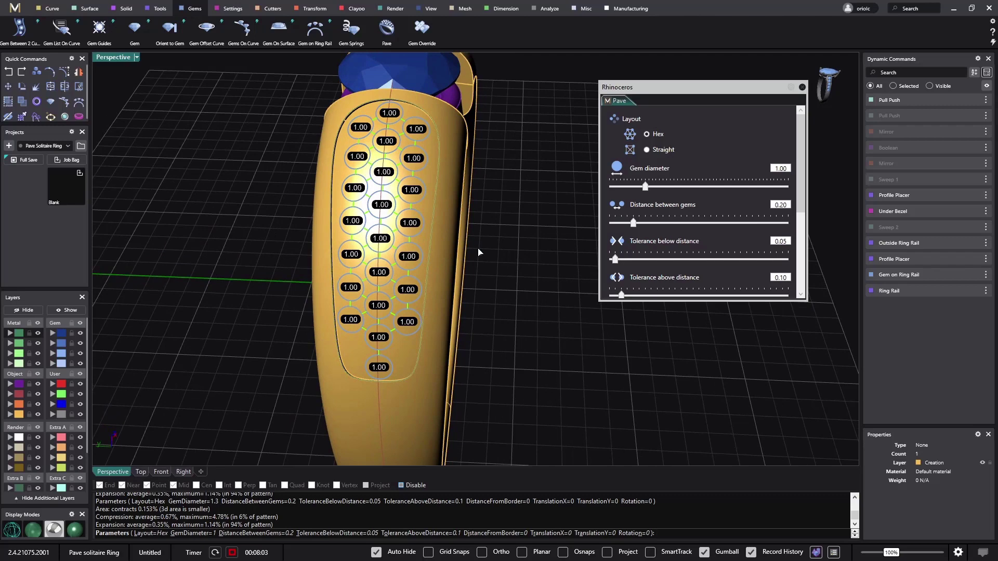
Build the pavé gems, select the Pave group, and run Gem Springs on the ring surface.
{"action": "right_click", "coordinate": [563, 233]}
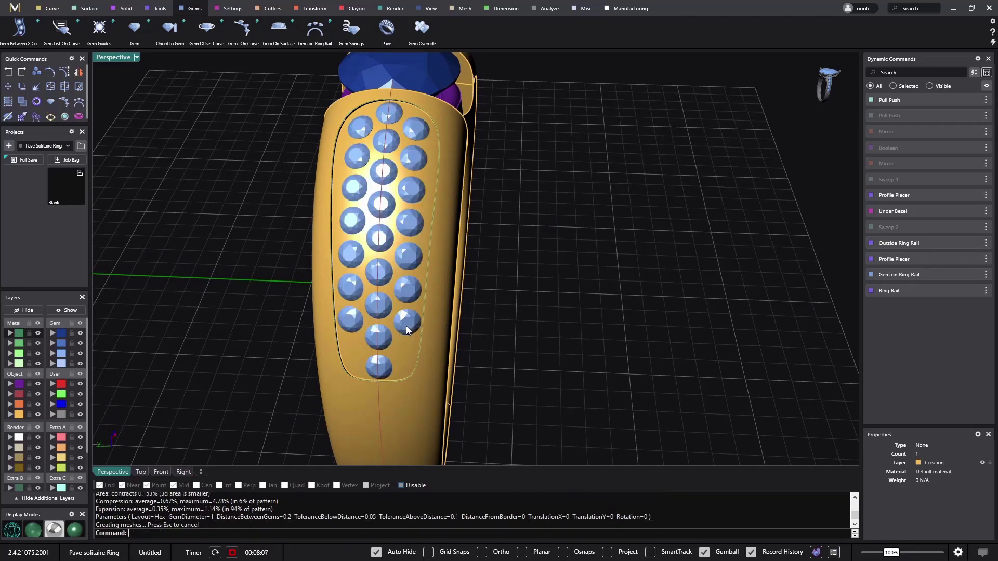
{"action": "left_click", "coordinate": [409, 326]}
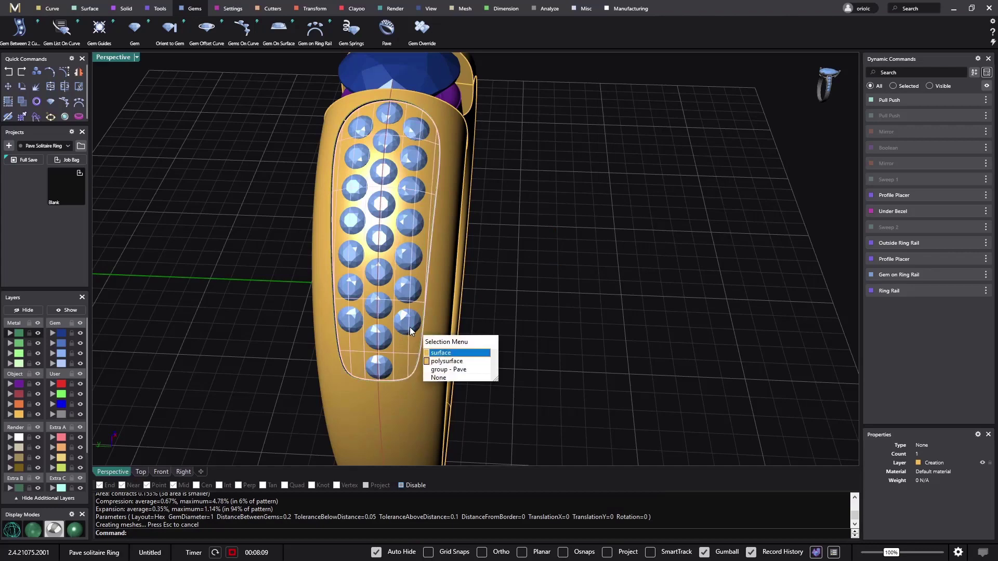
{"action": "left_click", "coordinate": [447, 370]}
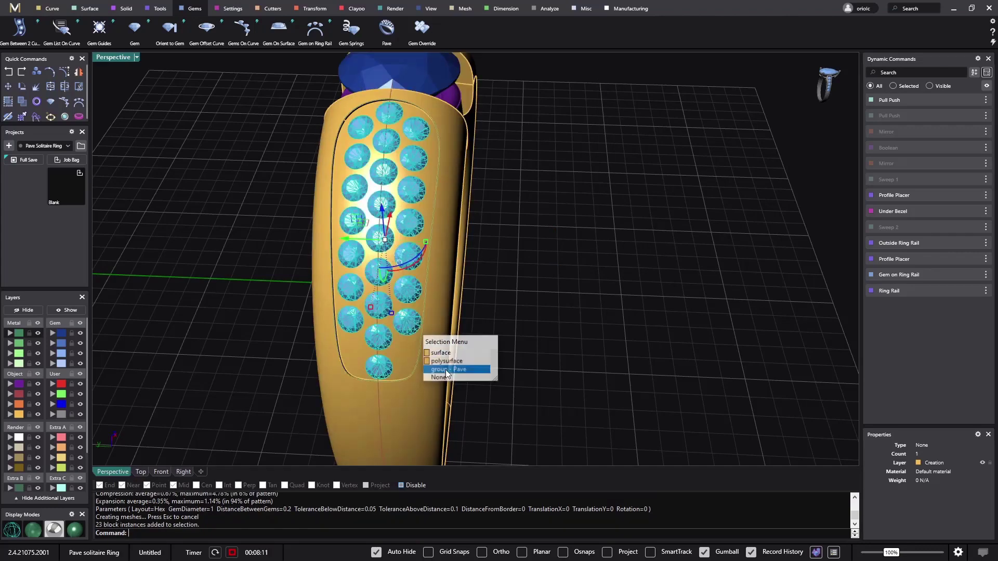
{"action": "left_click", "coordinate": [354, 28]}
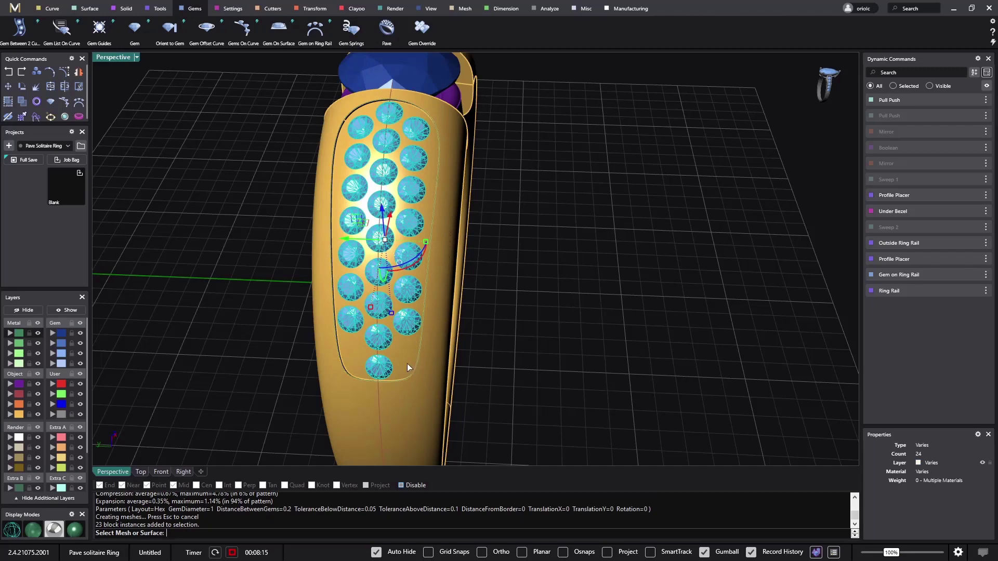
{"action": "left_click", "coordinate": [400, 351]}
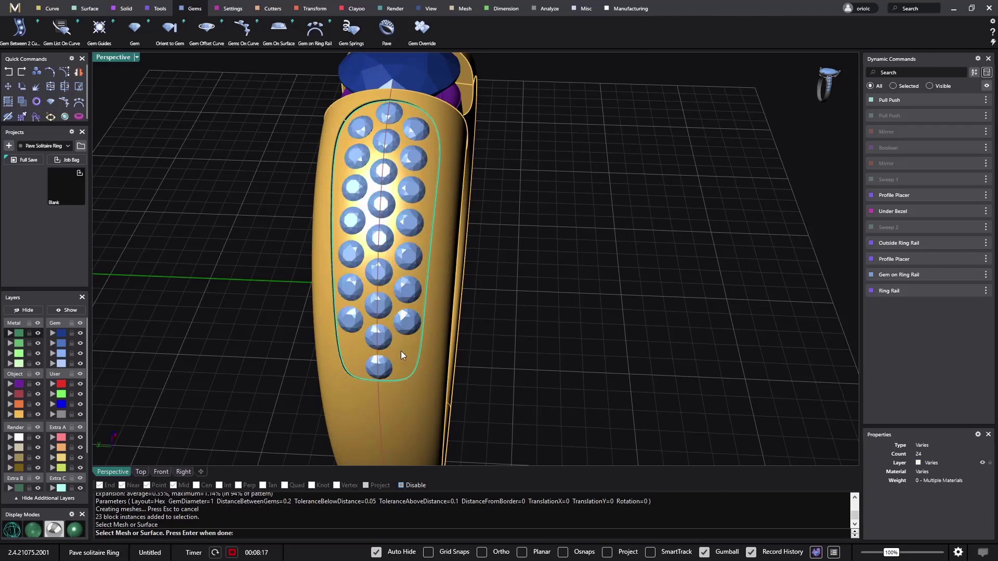
{"action": "key", "text": "Return"}
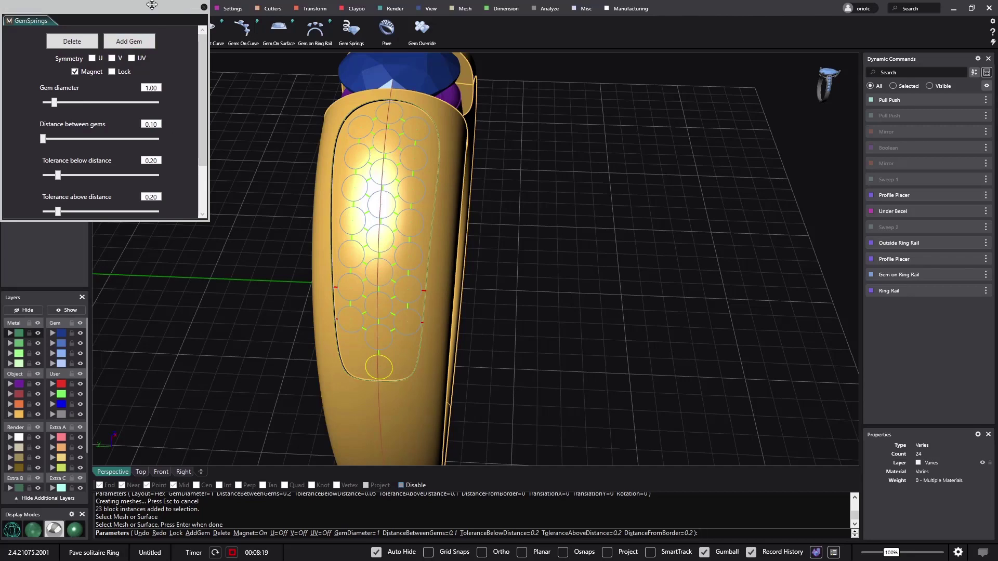
{"action": "left_click_drag", "start_coordinate": [151, 5], "coordinate": [678, 95]}
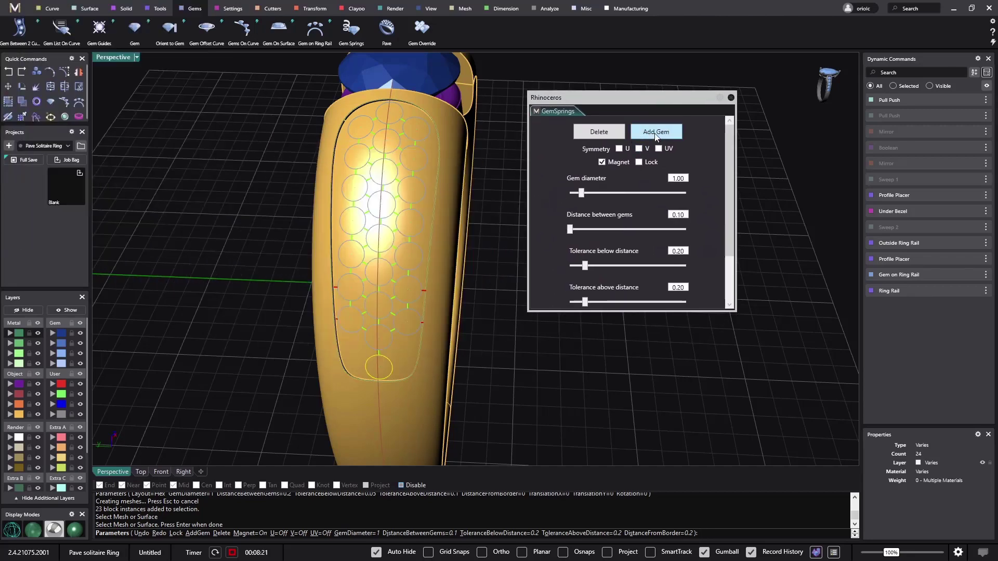
Add two 0.8 mm gems in the lower gaps and finalise the layout.
{"action": "left_click", "coordinate": [656, 133]}
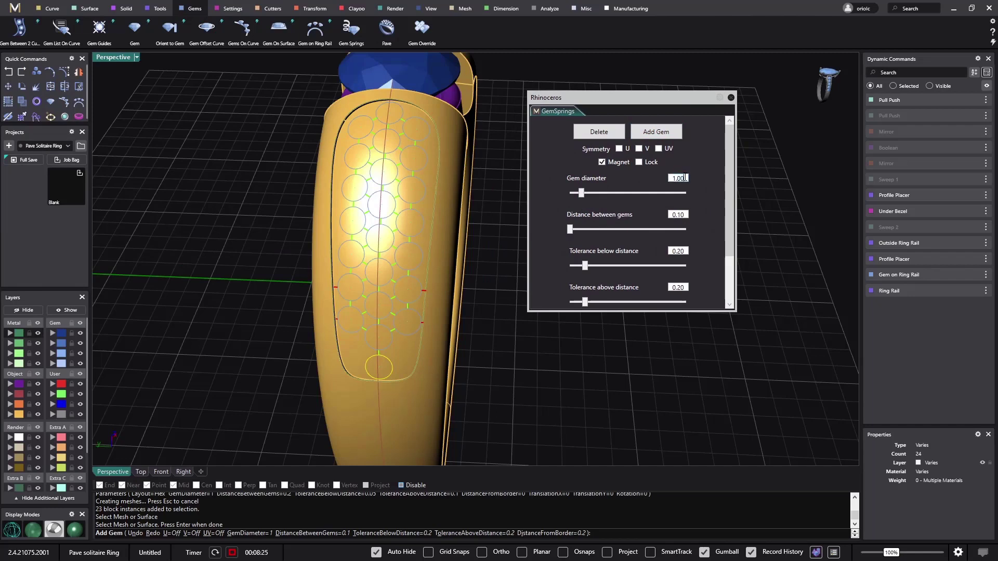
{"action": "double_click", "coordinate": [684, 177]}
{"action": "key", "text": "BackSpace"}
{"action": "key", "text": "Return"}
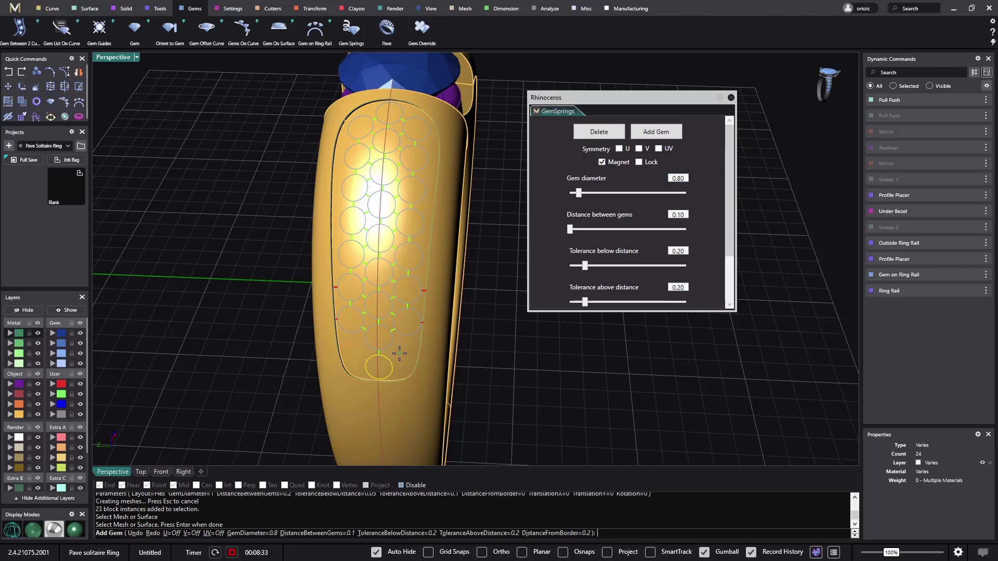
{"action": "left_click", "coordinate": [405, 350]}
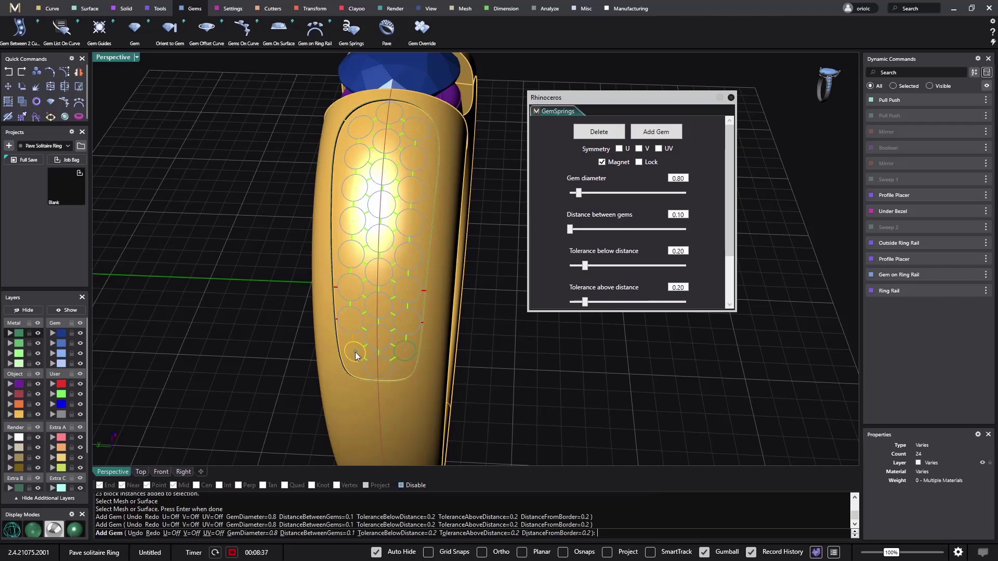
{"action": "left_click", "coordinate": [356, 352]}
{"action": "key", "text": "Return"}
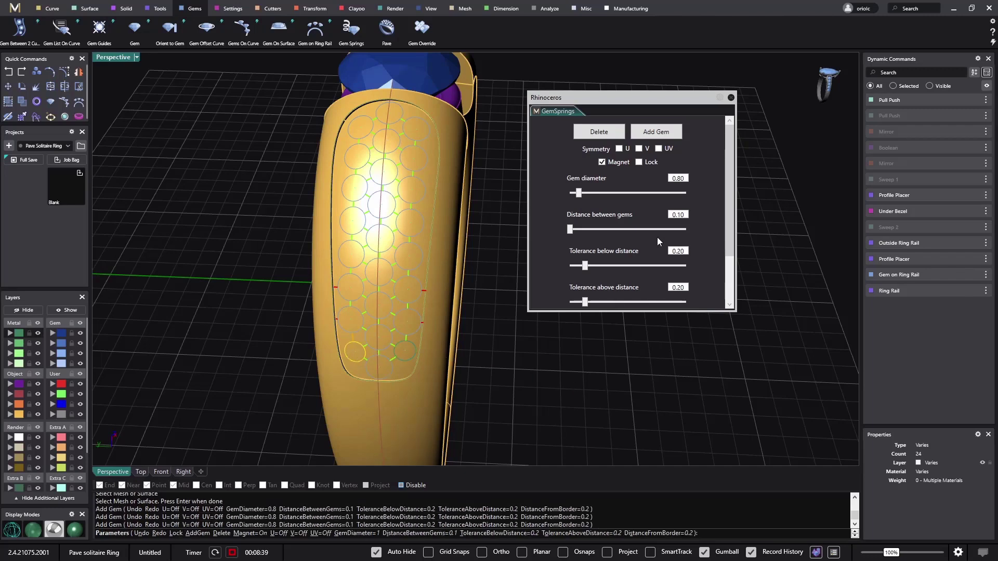
{"action": "key", "text": "Return"}
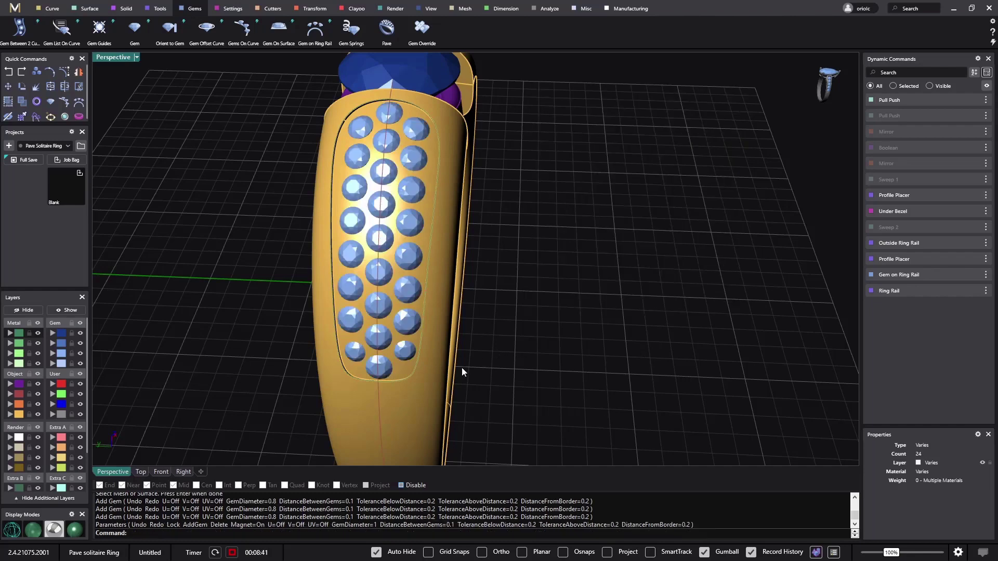
Add pavé prongs between the GemSprings gems: 0.2 overlap, 0.5 height, 0.4 tolerance.
{"action": "left_click", "coordinate": [415, 352]}
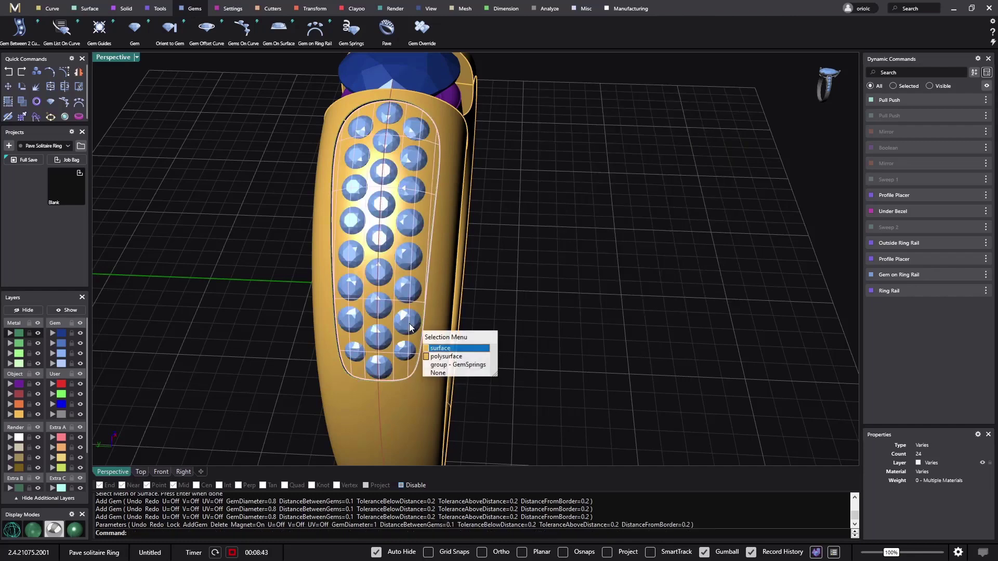
{"action": "left_click", "coordinate": [438, 373]}
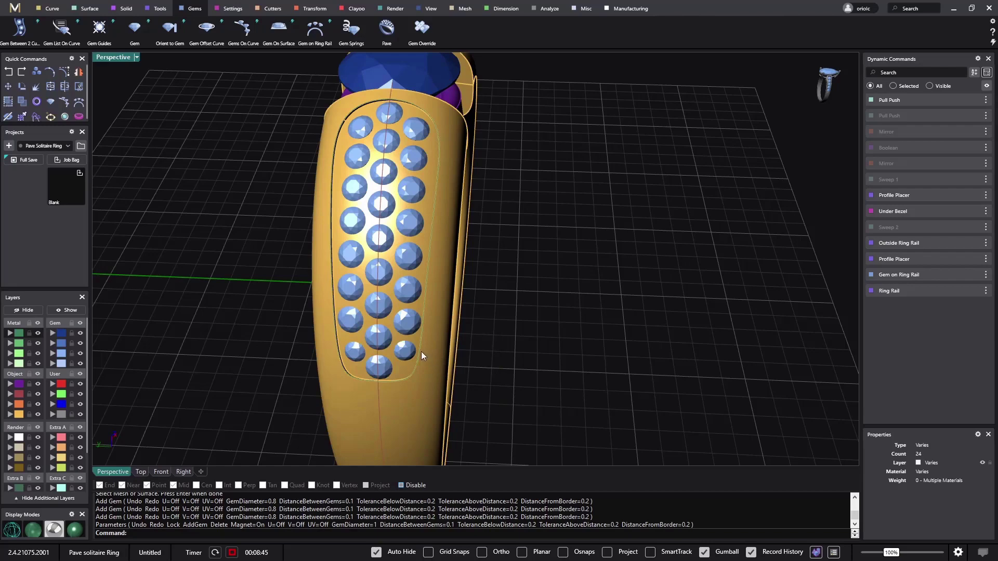
{"action": "left_click", "coordinate": [408, 354]}
{"action": "left_click", "coordinate": [452, 392]}
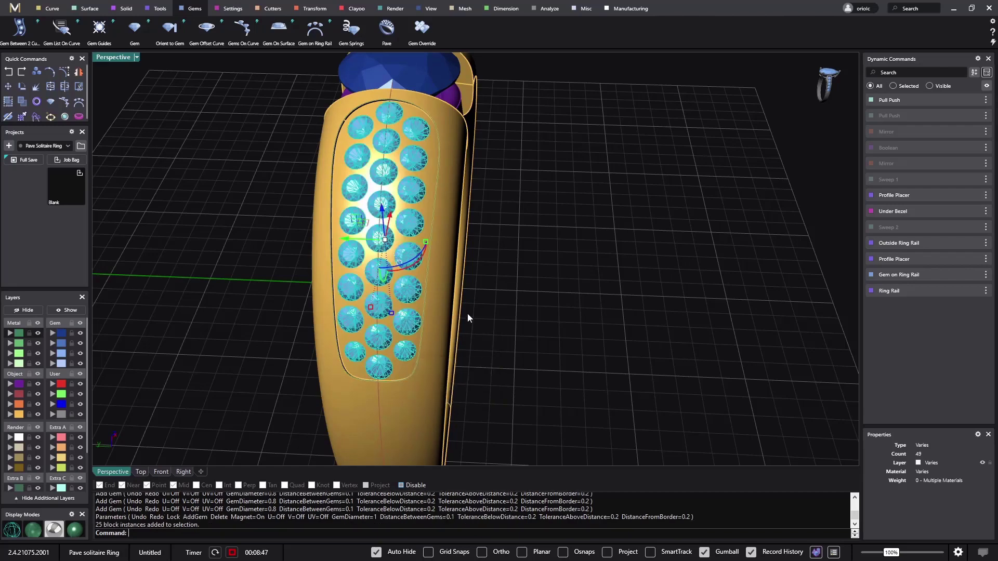
{"action": "left_click", "coordinate": [228, 10]}
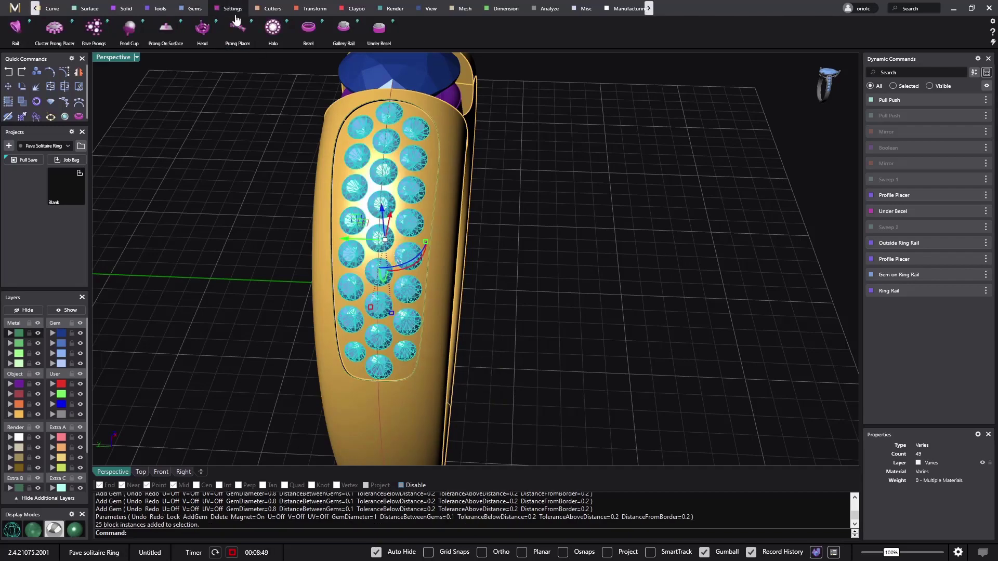
{"action": "left_click", "coordinate": [99, 32]}
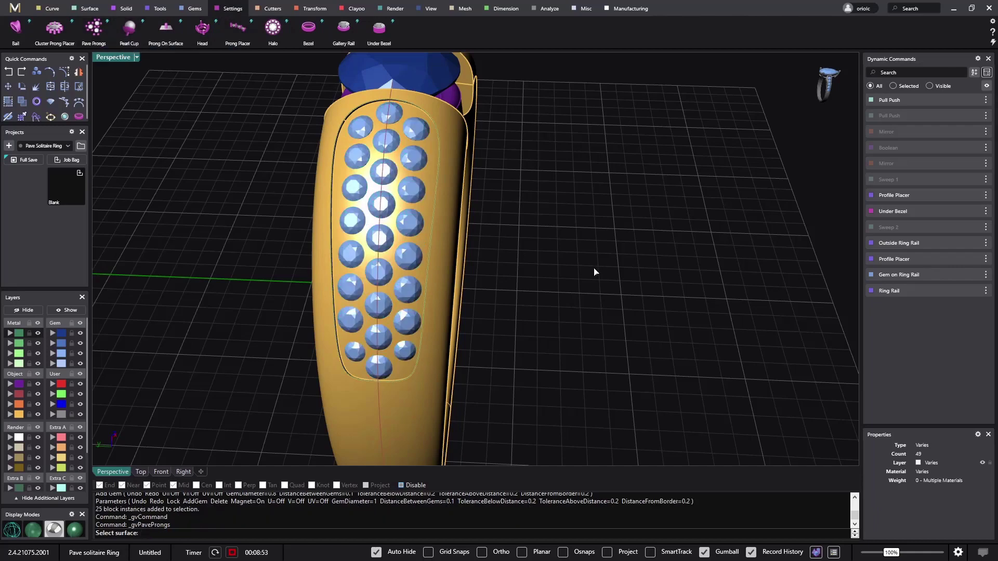
{"action": "left_click", "coordinate": [394, 371]}
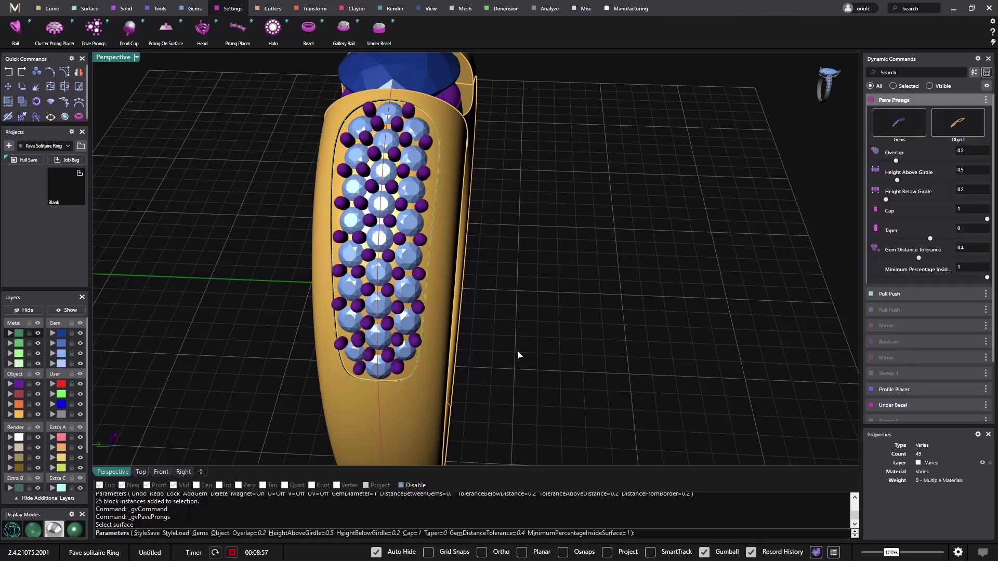
{"action": "key", "text": "Return"}
{"action": "right_click_drag", "start_coordinate": [532, 347], "coordinate": [632, 339]}
Create gem cutters under the 25 GemSprings stones: seat 0.42, table 0.75, bottom -0.87.
{"action": "scroll", "coordinate": [459, 323], "scroll_direction": "up", "scroll_amount": 3}
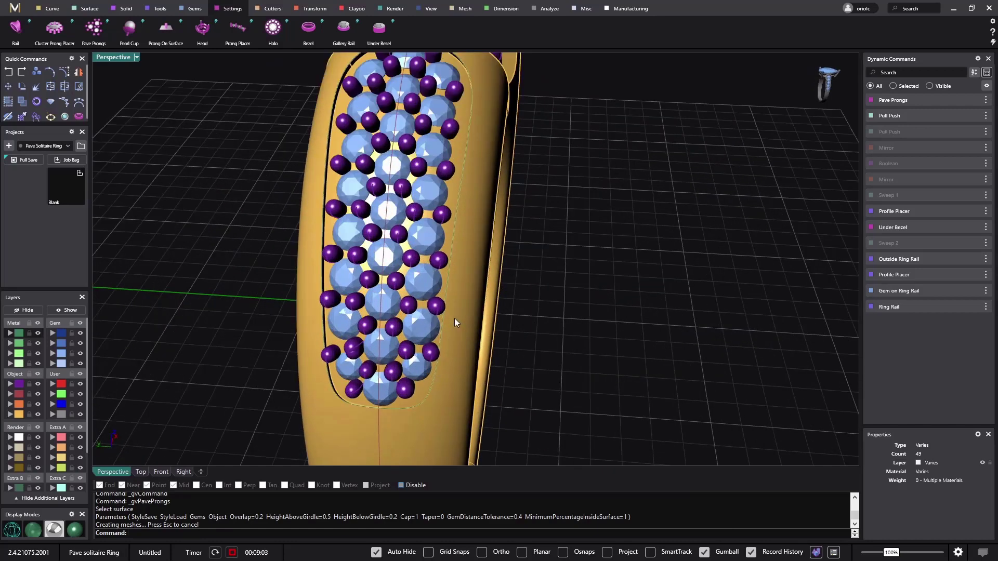
{"action": "left_click", "coordinate": [426, 326]}
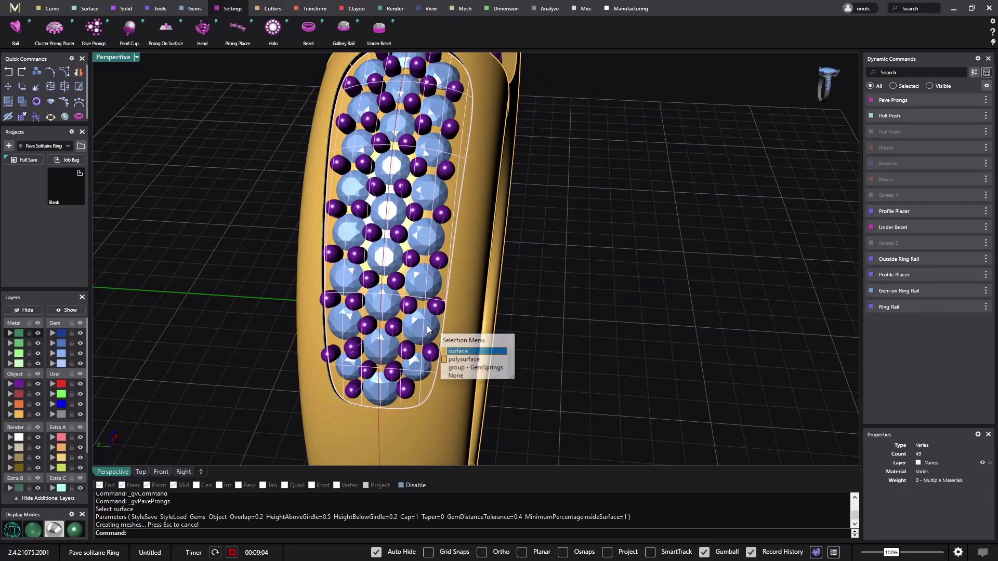
{"action": "left_click", "coordinate": [471, 362]}
{"action": "left_click", "coordinate": [272, 10]}
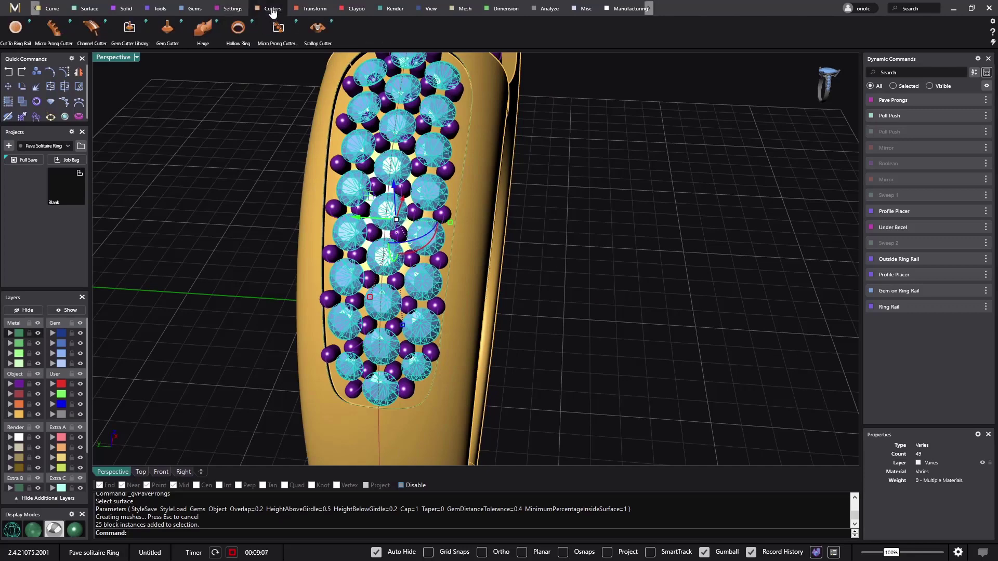
{"action": "left_click", "coordinate": [167, 31]}
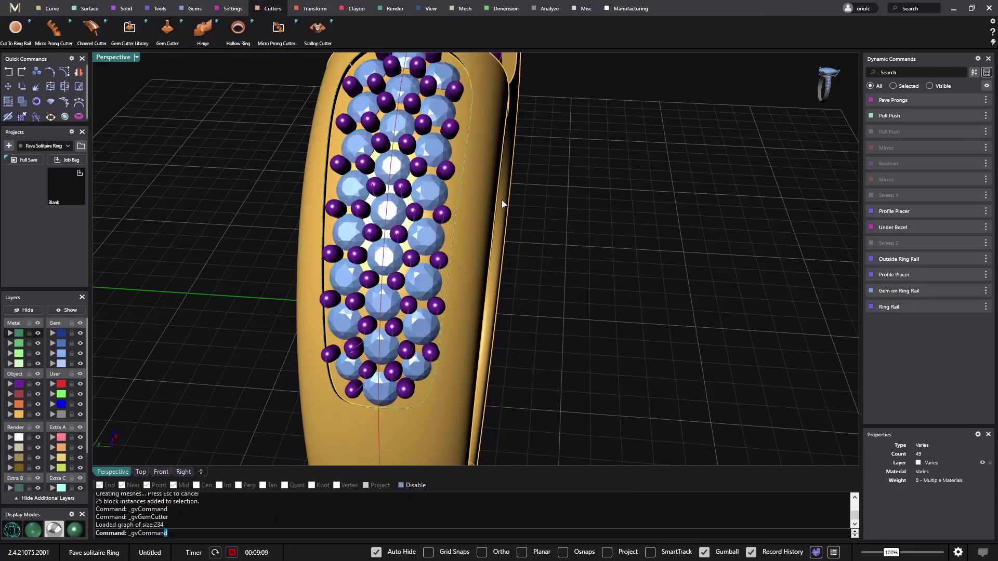
{"action": "right_click_drag", "start_coordinate": [654, 239], "coordinate": [400, 257]}
{"action": "key", "text": "Return"}
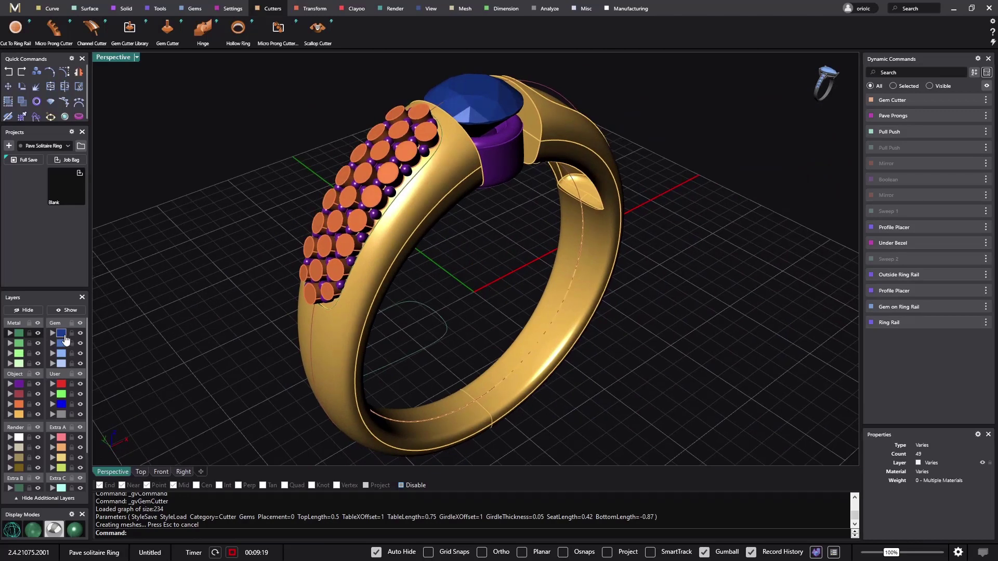
Mirror the pavé gems, prongs and cutters across Y, excluding the centre stone's cutter and setting.
{"action": "left_click", "coordinate": [18, 404]}
{"action": "left_click", "coordinate": [19, 385]}
{"action": "left_click", "coordinate": [491, 105], "text": "ctrl"}
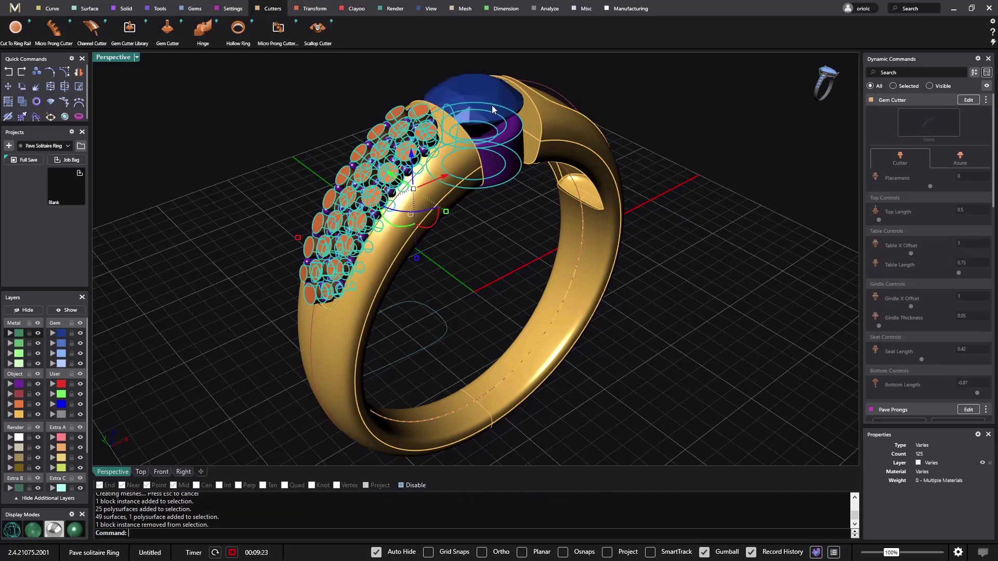
{"action": "left_click", "coordinate": [500, 152], "text": "ctrl"}
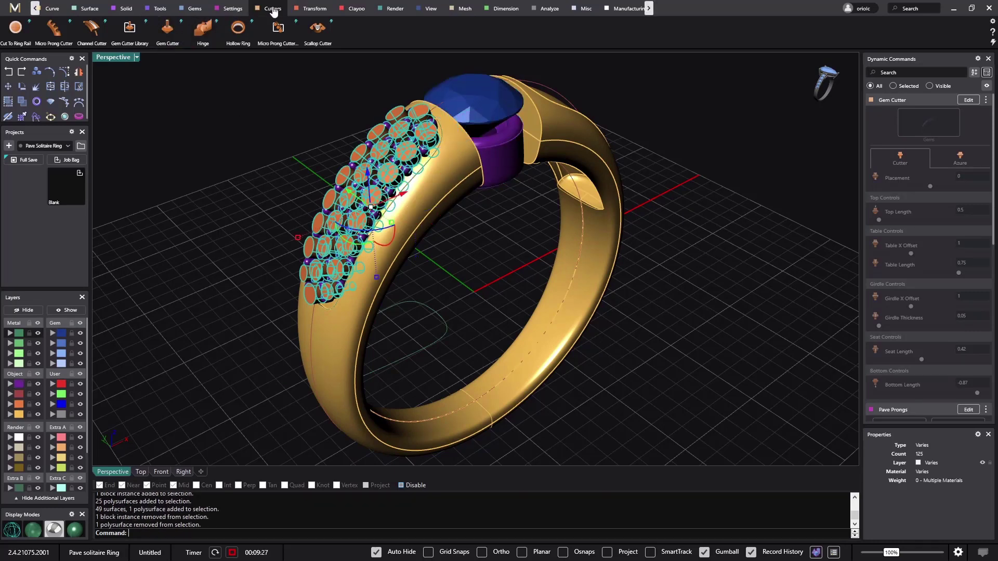
{"action": "left_click", "coordinate": [316, 9]}
{"action": "left_click", "coordinate": [156, 29]}
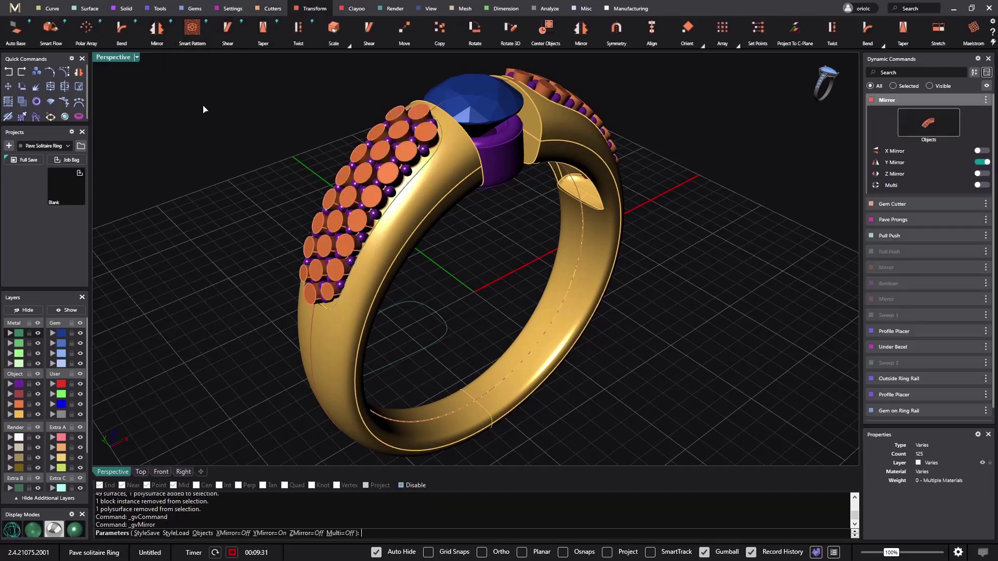
{"action": "key", "text": "Return"}
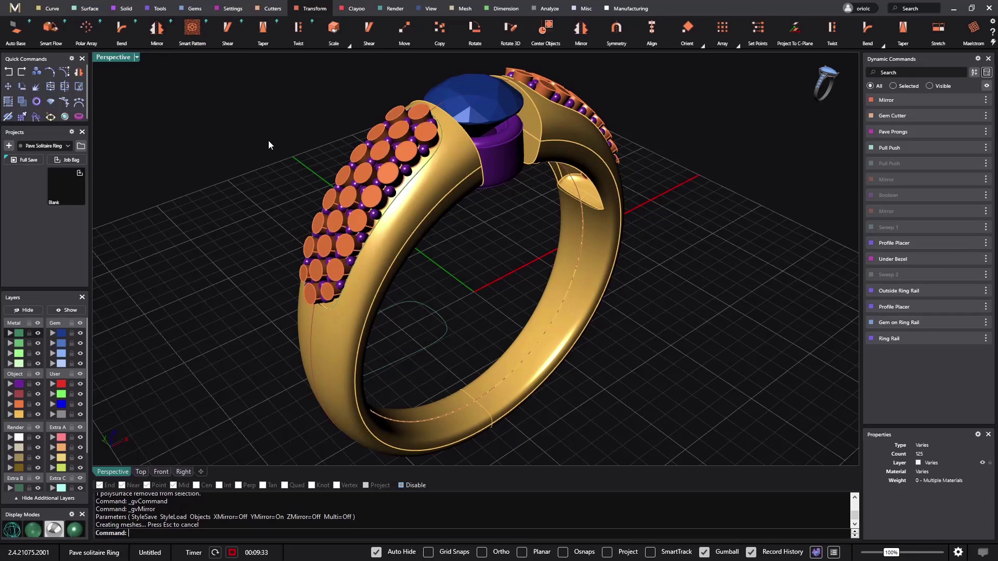
{"action": "right_click_drag", "start_coordinate": [269, 141], "coordinate": [174, 234]}
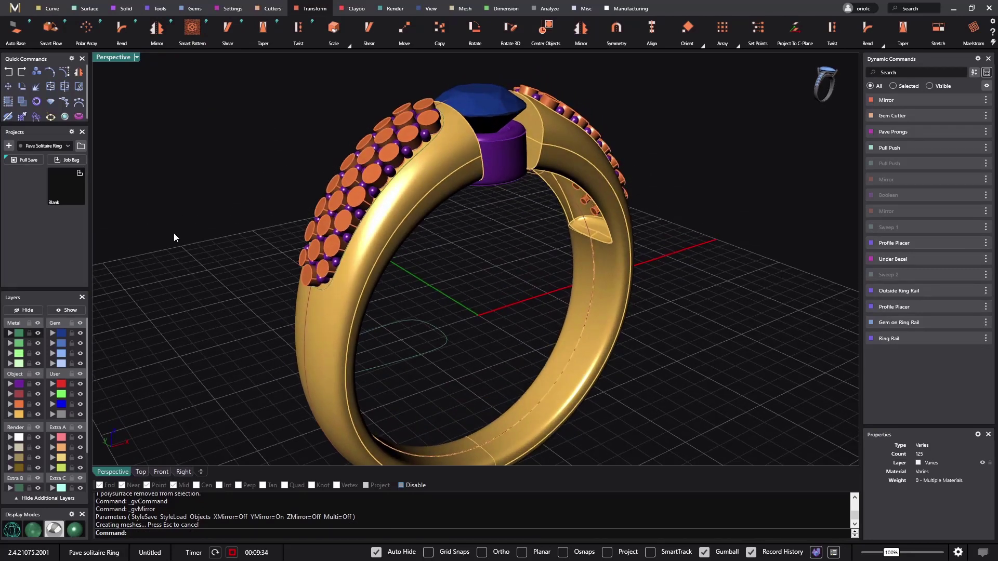
{"action": "left_click", "coordinate": [339, 316], "text": "shift"}
{"action": "left_click", "coordinate": [374, 350]}
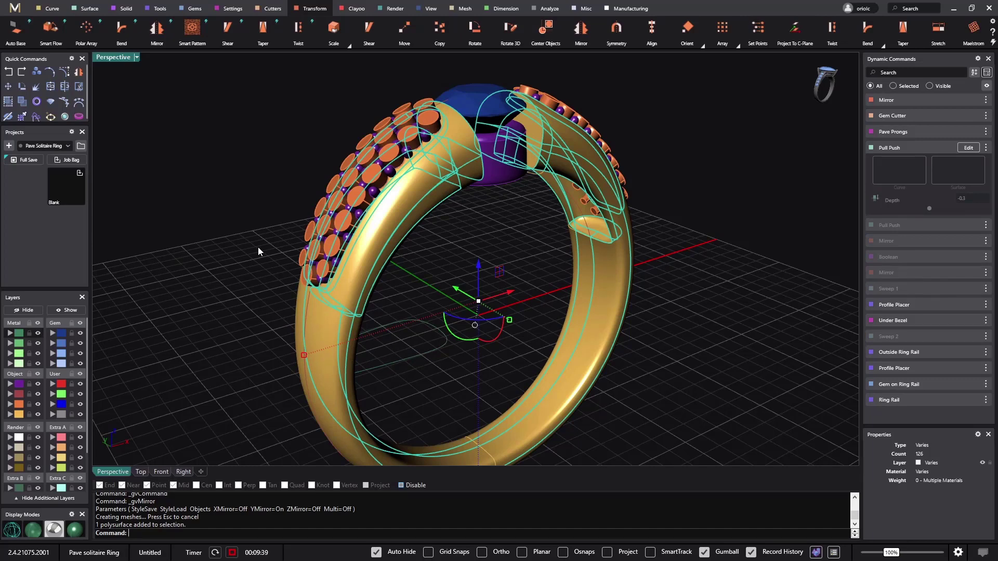
Boolean-difference the 50 pavé cutters from the ring band to open the stone seats.
{"action": "left_click", "coordinate": [229, 142]}
{"action": "left_click", "coordinate": [122, 9]}
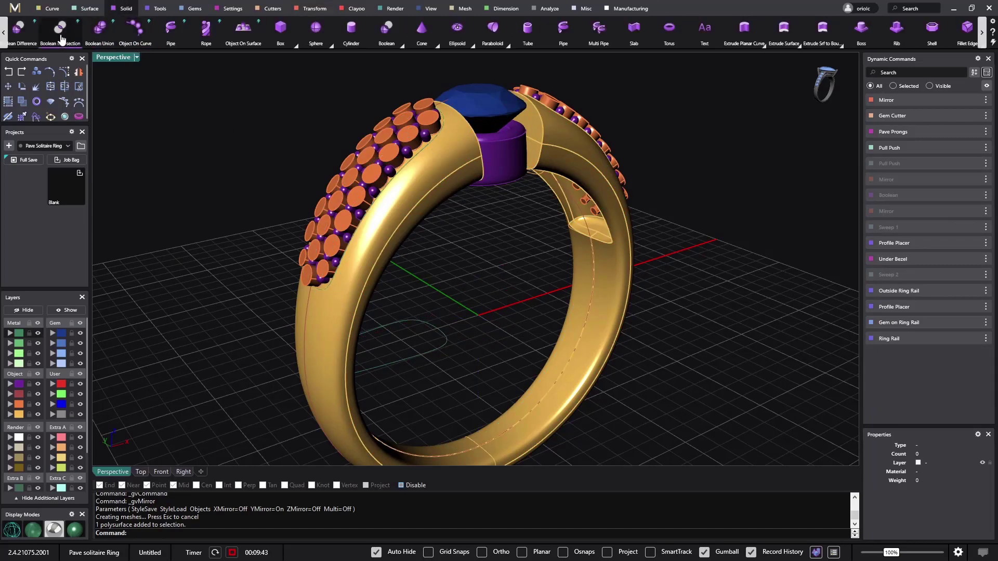
{"action": "left_click", "coordinate": [17, 28]}
{"action": "left_click", "coordinate": [328, 342]}
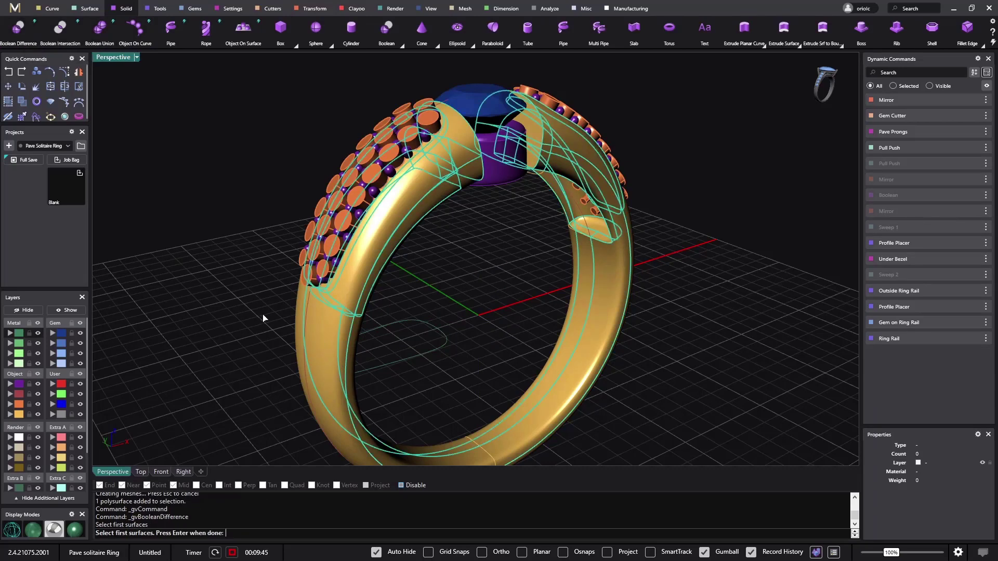
{"action": "key", "text": "Return"}
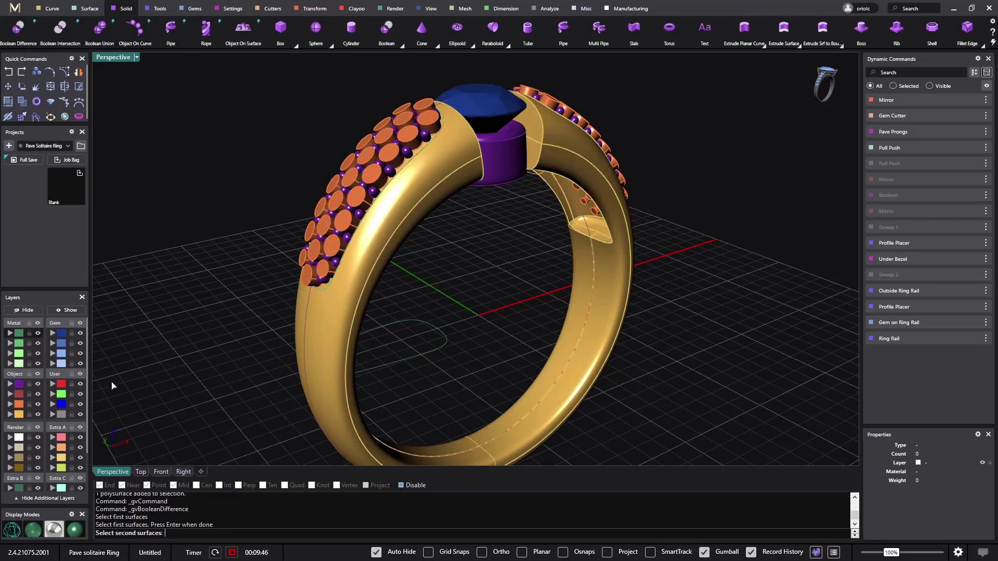
{"action": "left_click", "coordinate": [18, 404]}
{"action": "key", "text": "Return"}
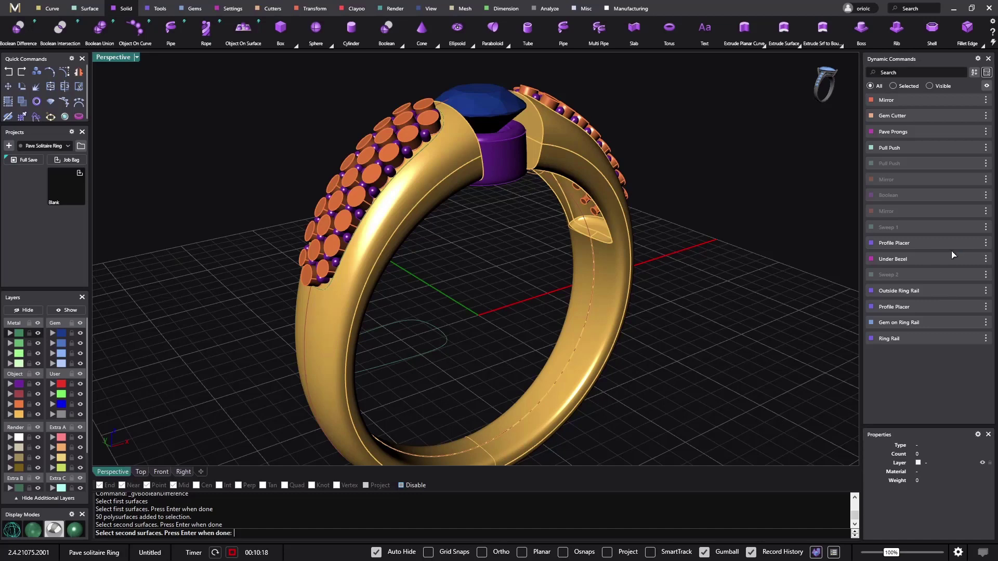
{"action": "key", "text": "Return"}
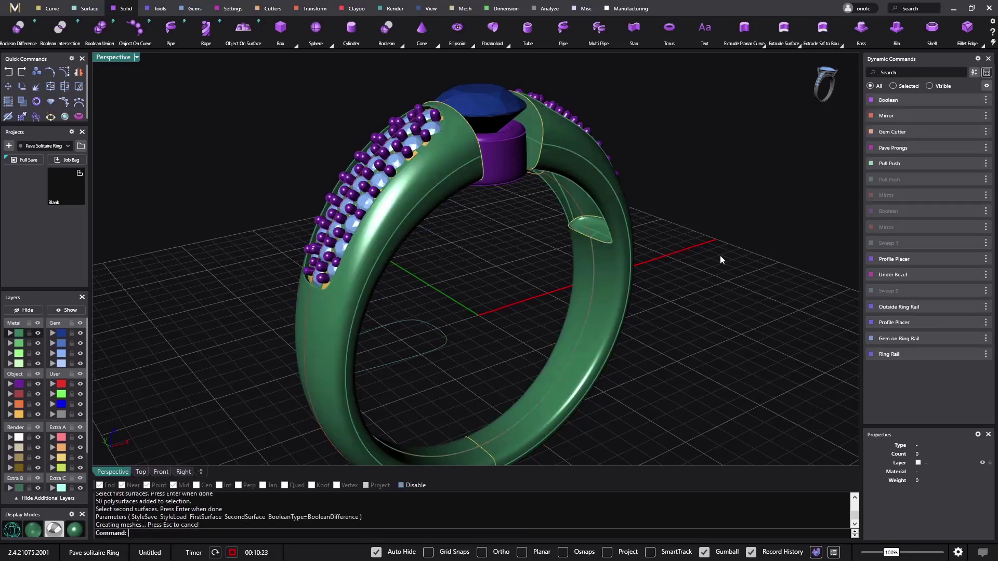
Mirror the 25-gem pavé group across Y onto the other shoulder, then bring up Render Studio.
{"action": "right_click_drag", "start_coordinate": [720, 255], "coordinate": [679, 289]}
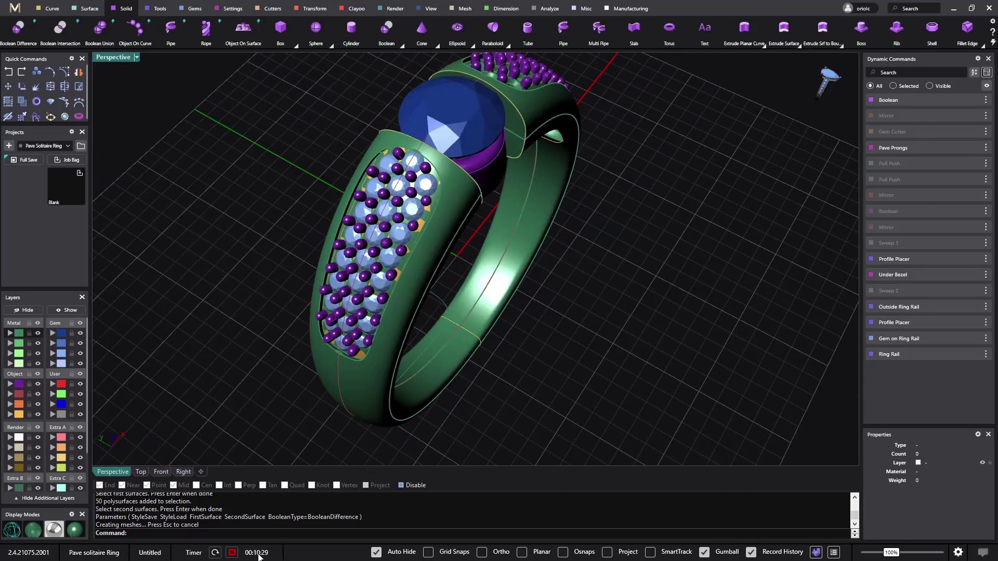
{"action": "mouse_move", "coordinate": [656, 357]}
{"action": "right_mouse_down"}
{"action": "mouse_move", "coordinate": [715, 334]}
{"action": "mouse_move", "coordinate": [646, 343]}
{"action": "right_mouse_up"}
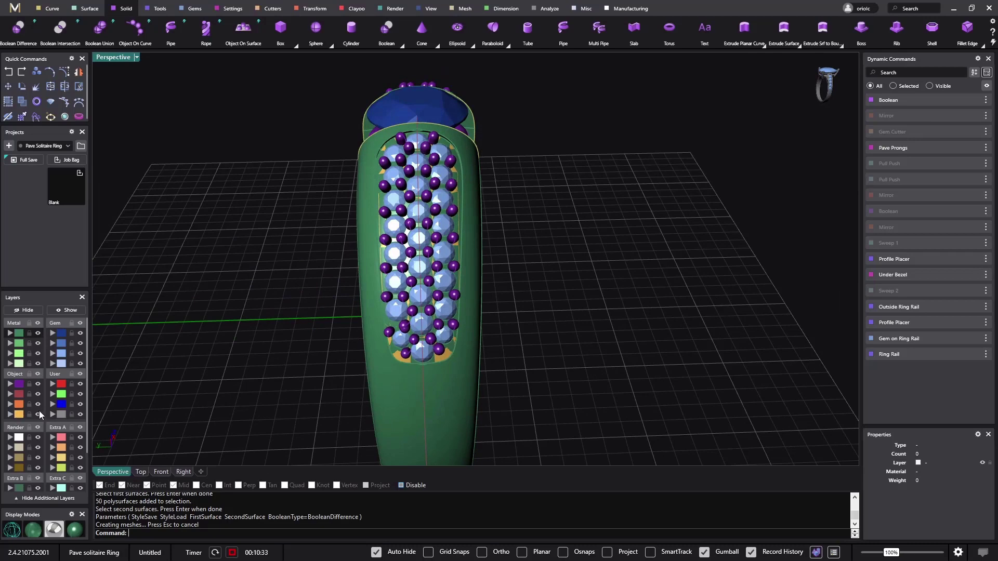
{"action": "right_click_drag", "start_coordinate": [535, 327], "coordinate": [484, 331]}
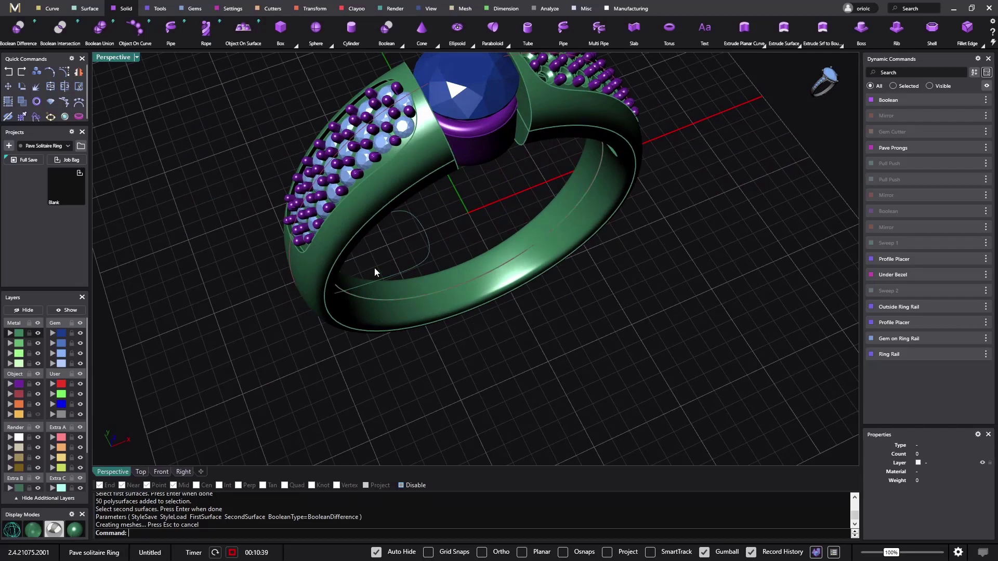
{"action": "left_click", "coordinate": [369, 153]}
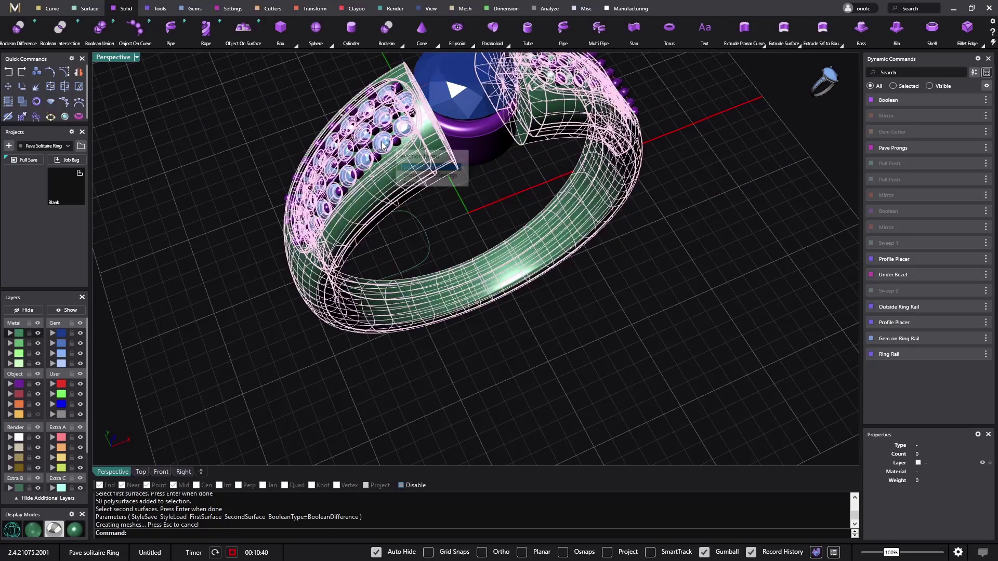
{"action": "left_click", "coordinate": [418, 178]}
{"action": "left_click", "coordinate": [195, 9]}
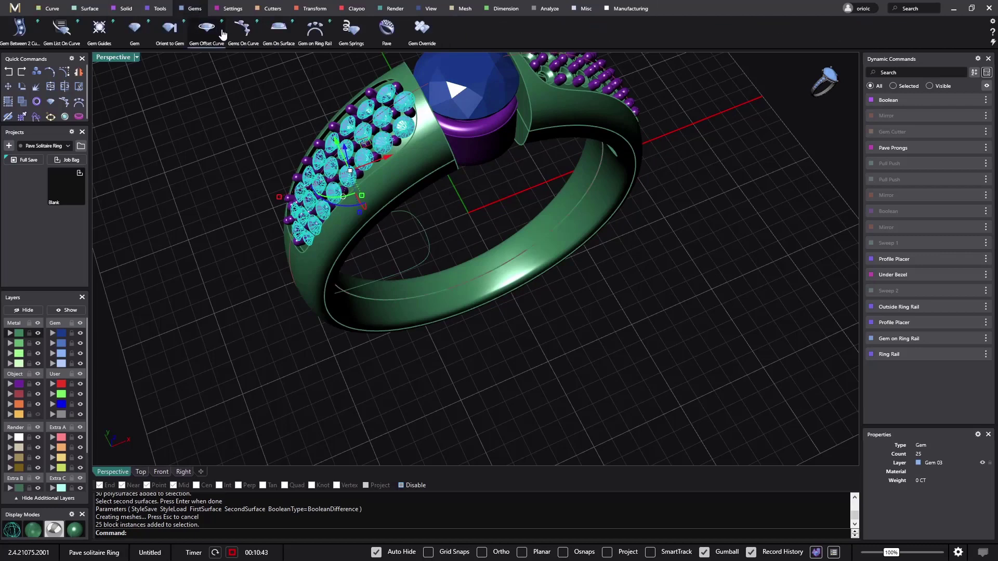
{"action": "left_click", "coordinate": [313, 9]}
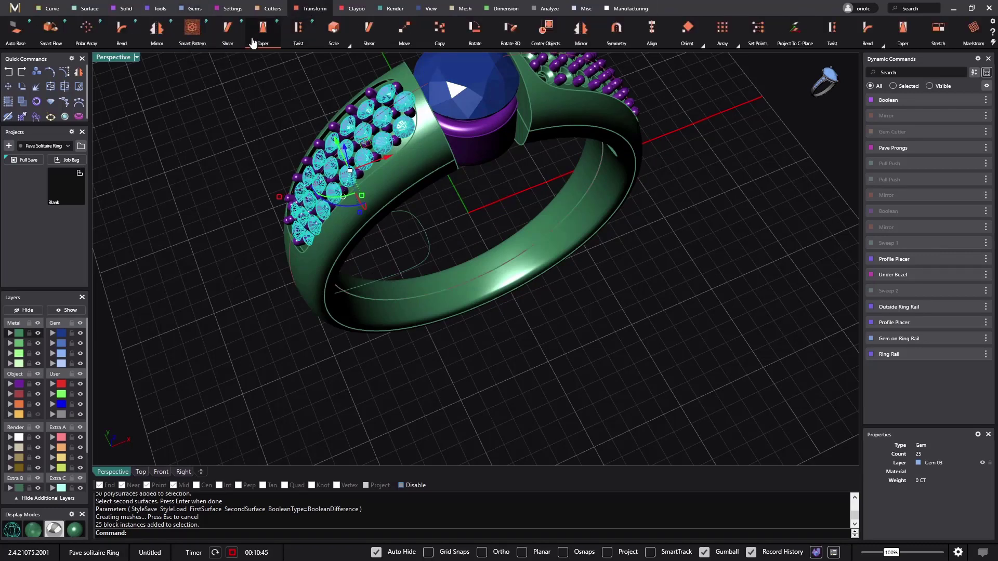
{"action": "left_click", "coordinate": [157, 37]}
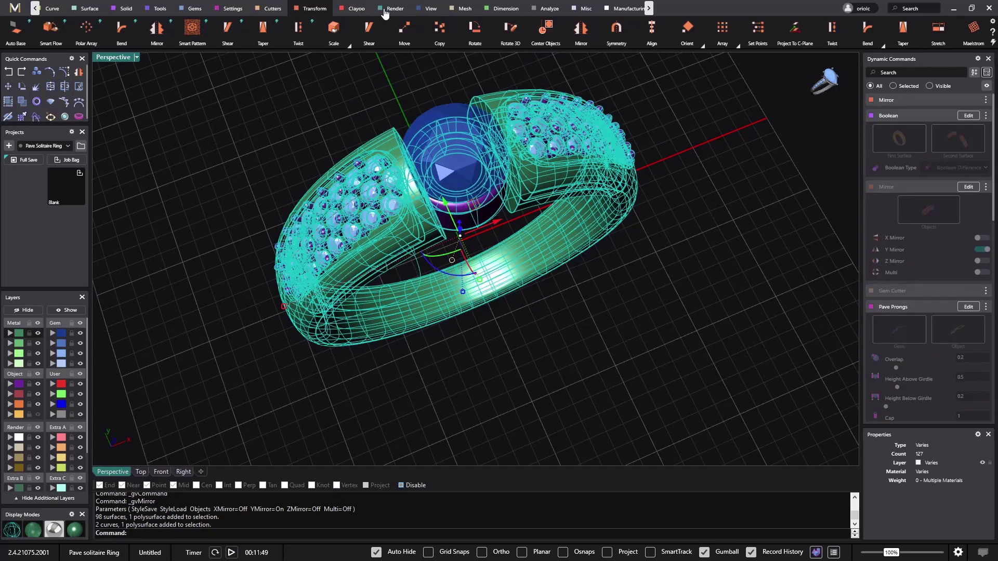
{"action": "left_click", "coordinate": [384, 10]}
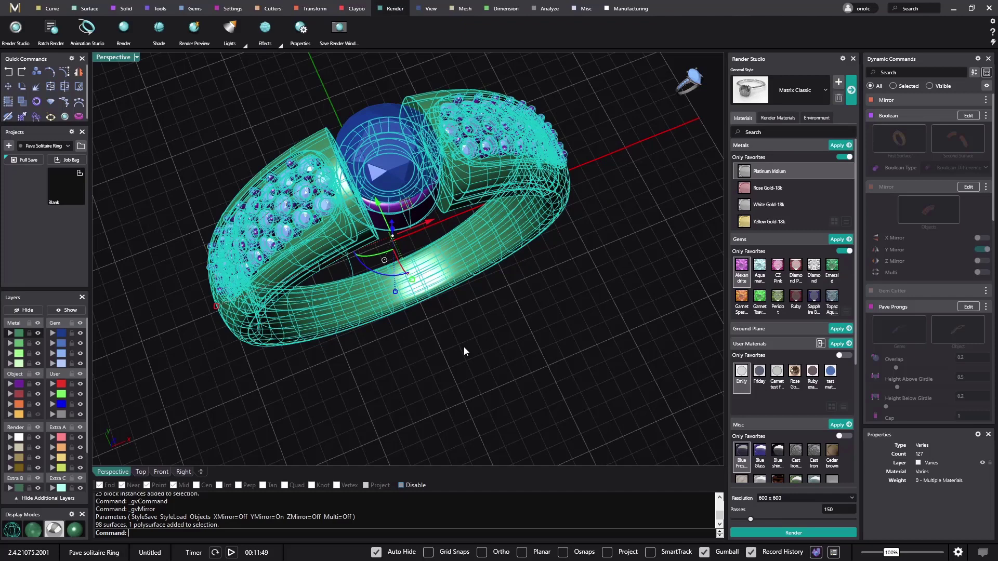
Apply White Gold-18k to the ring metal and Diamond to the centre stone.
{"action": "left_click", "coordinate": [779, 204]}
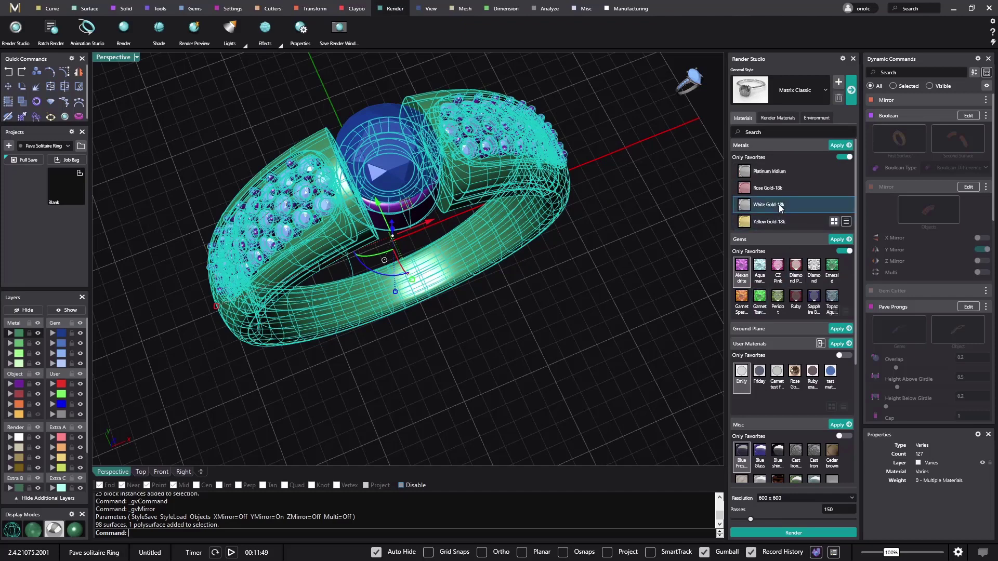
{"action": "left_click", "coordinate": [840, 145]}
{"action": "right_click_drag", "start_coordinate": [525, 311], "coordinate": [472, 267]}
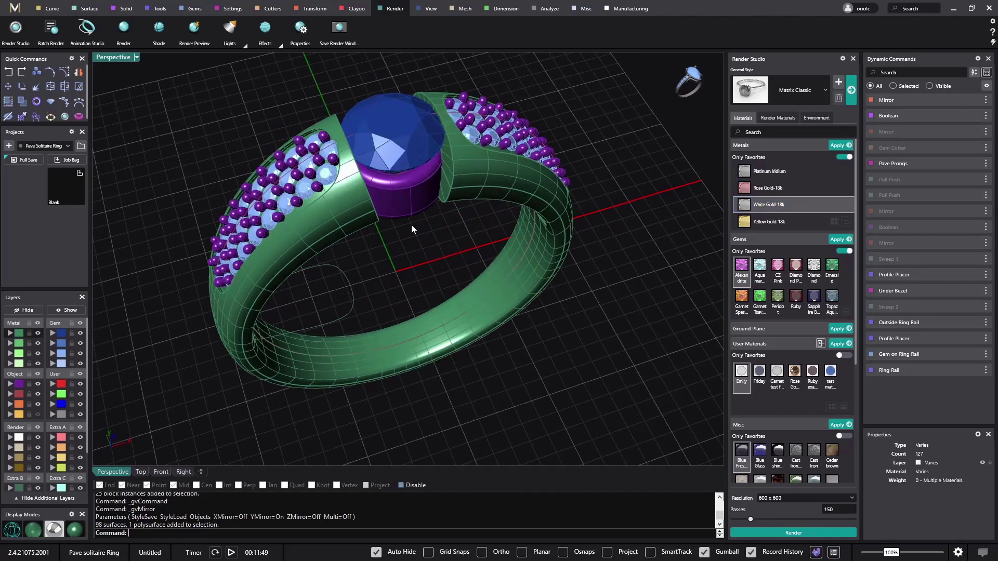
{"action": "right_click_drag", "start_coordinate": [410, 225], "coordinate": [404, 132]}
{"action": "left_click", "coordinate": [376, 95]}
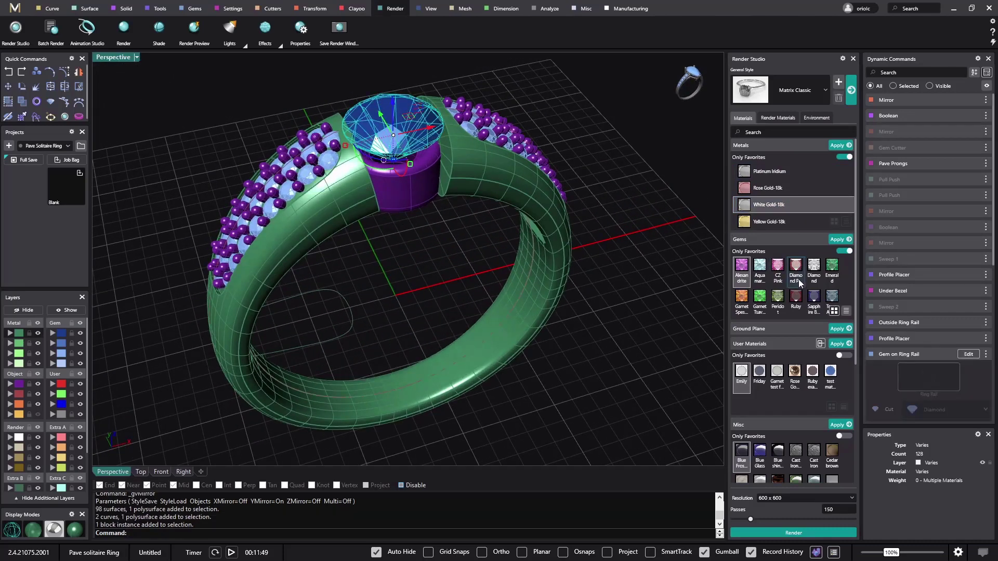
{"action": "left_click", "coordinate": [814, 266]}
{"action": "left_click", "coordinate": [837, 240]}
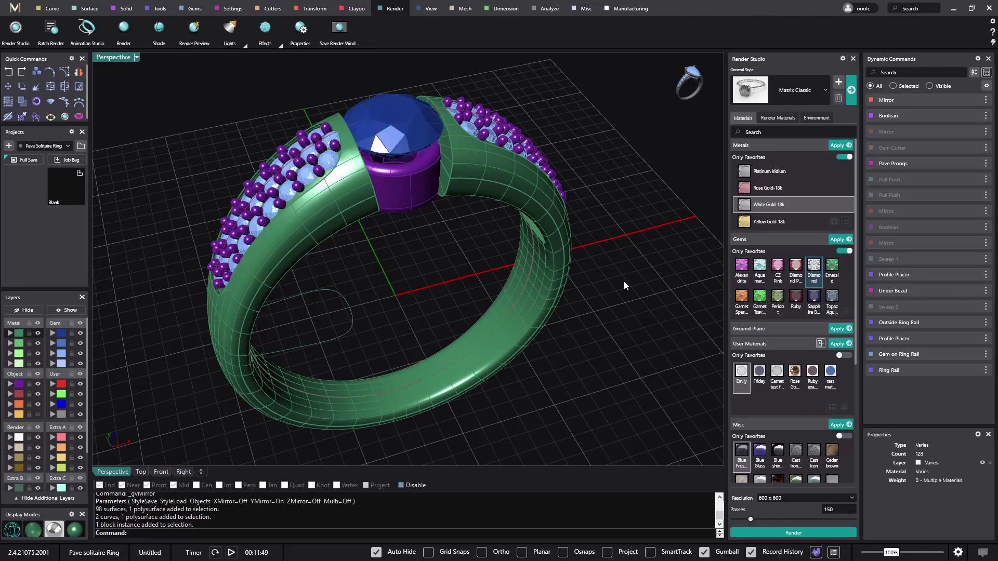
Raise the render passes from 150 to 250.
{"action": "right_click_drag", "start_coordinate": [383, 314], "coordinate": [703, 238]}
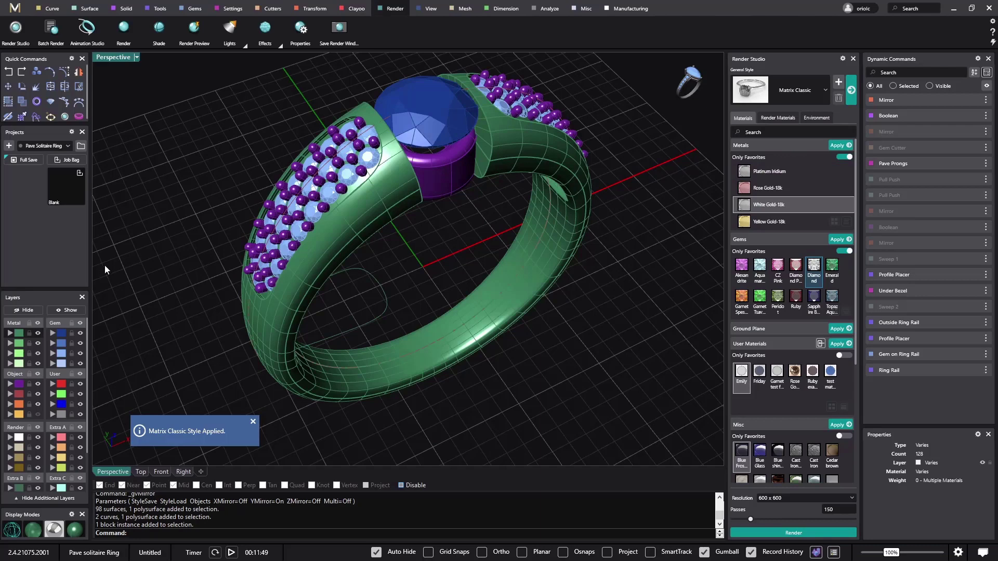
{"action": "right_click_drag", "start_coordinate": [366, 308], "coordinate": [349, 329], "text": "shift"}
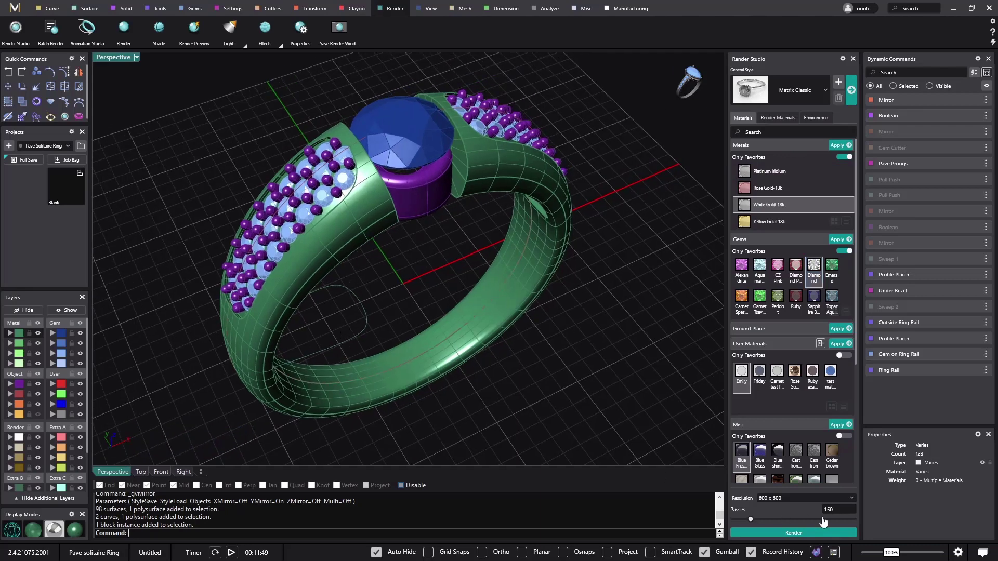
{"action": "double_click", "coordinate": [841, 511]}
{"action": "type", "text": "2"}
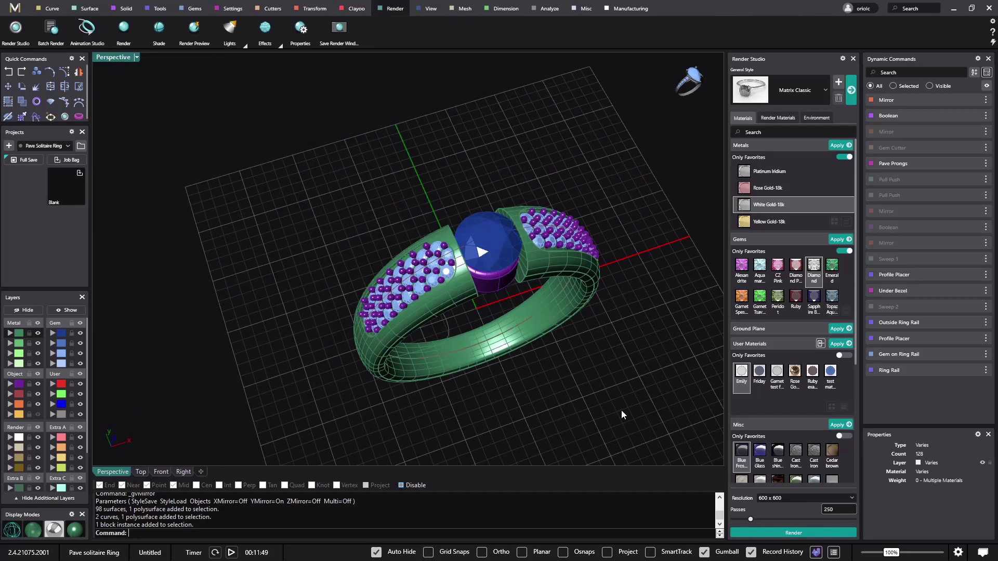
Apply the Diamond material to all 50 pavé gems, selected via their layer.
{"action": "left_click", "coordinate": [795, 534]}
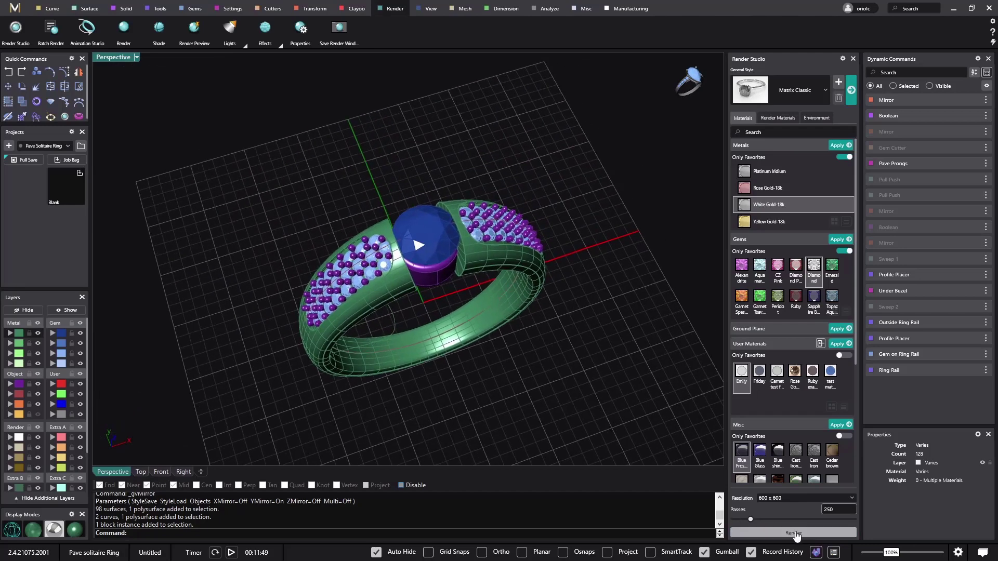
{"action": "left_click", "coordinate": [61, 344]}
{"action": "left_click", "coordinate": [61, 355]}
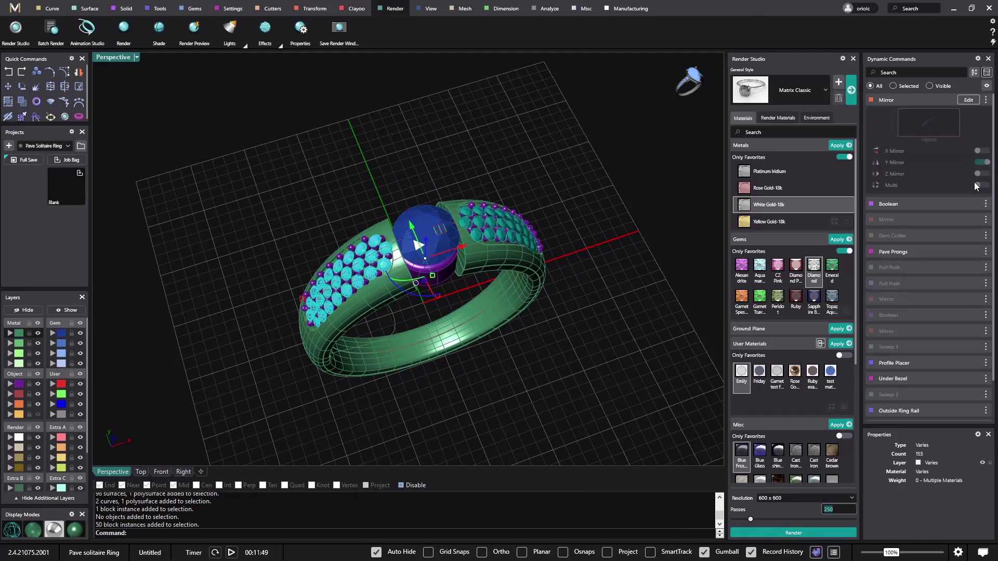
{"action": "left_click", "coordinate": [814, 269]}
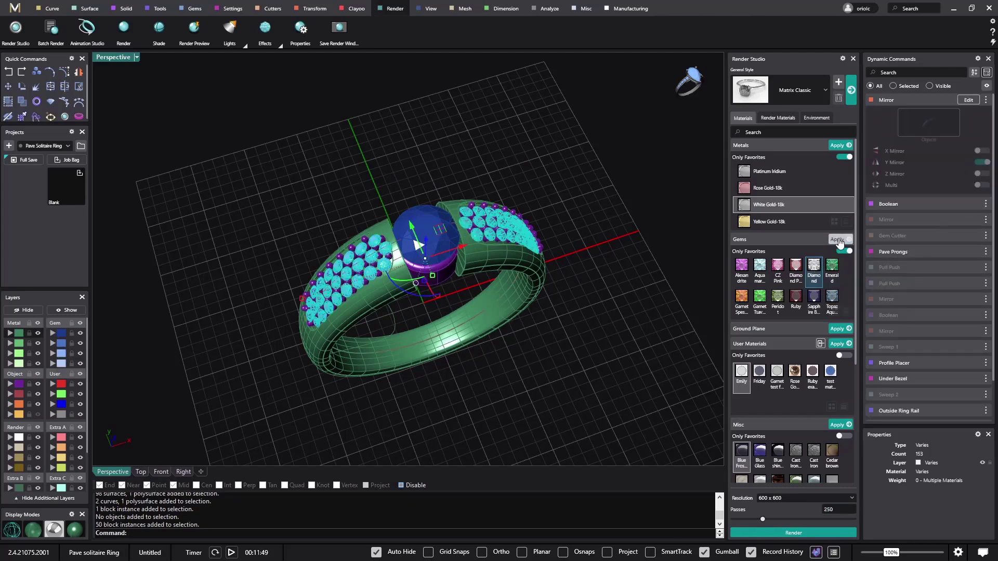
{"action": "left_click", "coordinate": [838, 239]}
Render the white gold ring at 600 × 600 and move the Cycles window aside.
{"action": "left_click", "coordinate": [793, 534]}
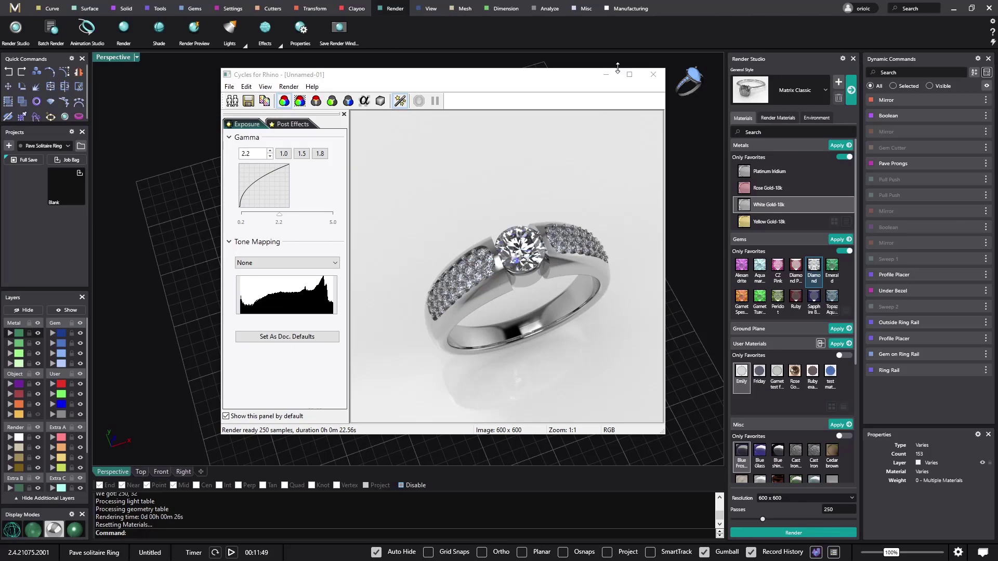
{"action": "left_click", "coordinate": [544, 87]}
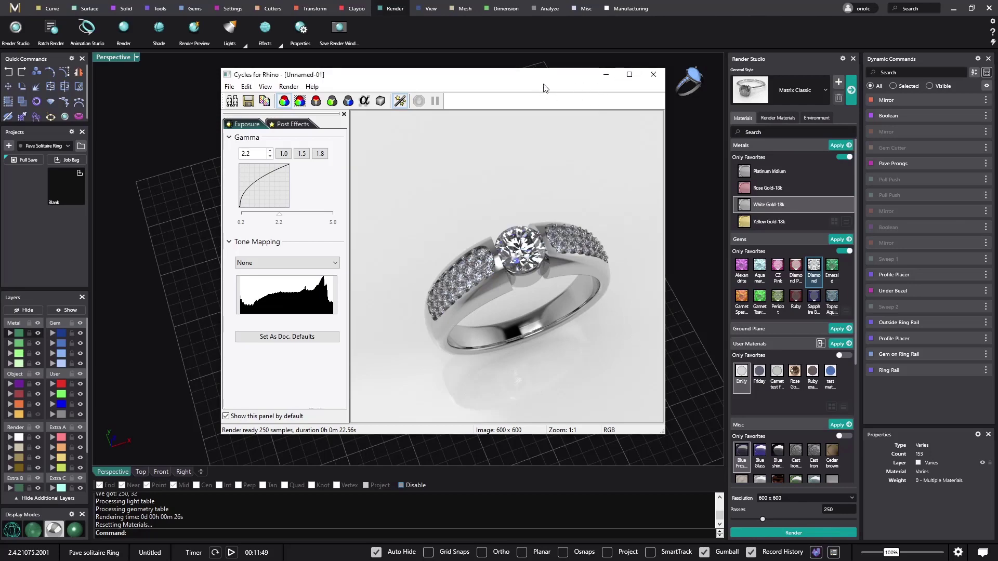
{"action": "left_click_drag", "start_coordinate": [525, 83], "coordinate": [765, 88]}
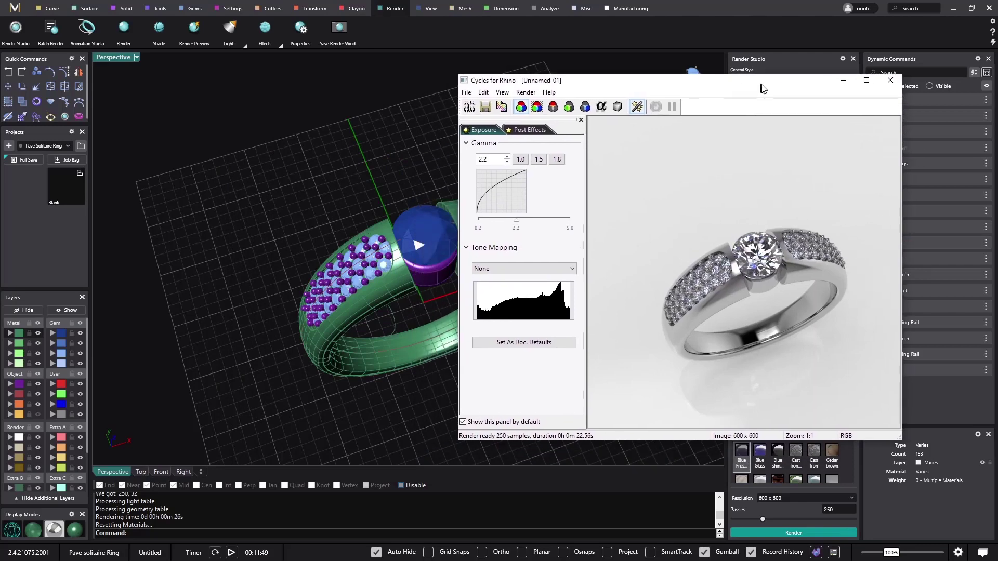
{"action": "right_click_drag", "start_coordinate": [280, 203], "coordinate": [318, 176]}
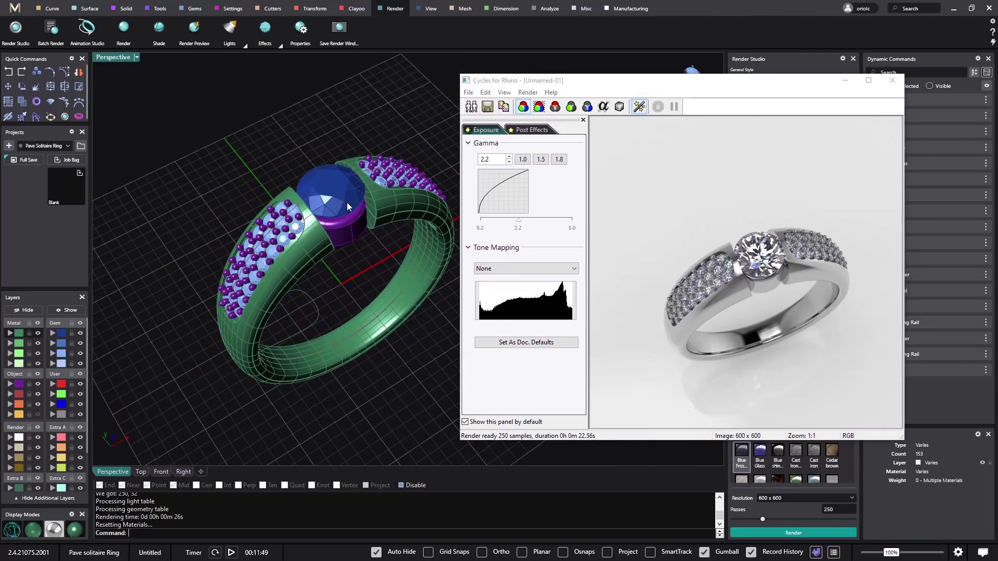